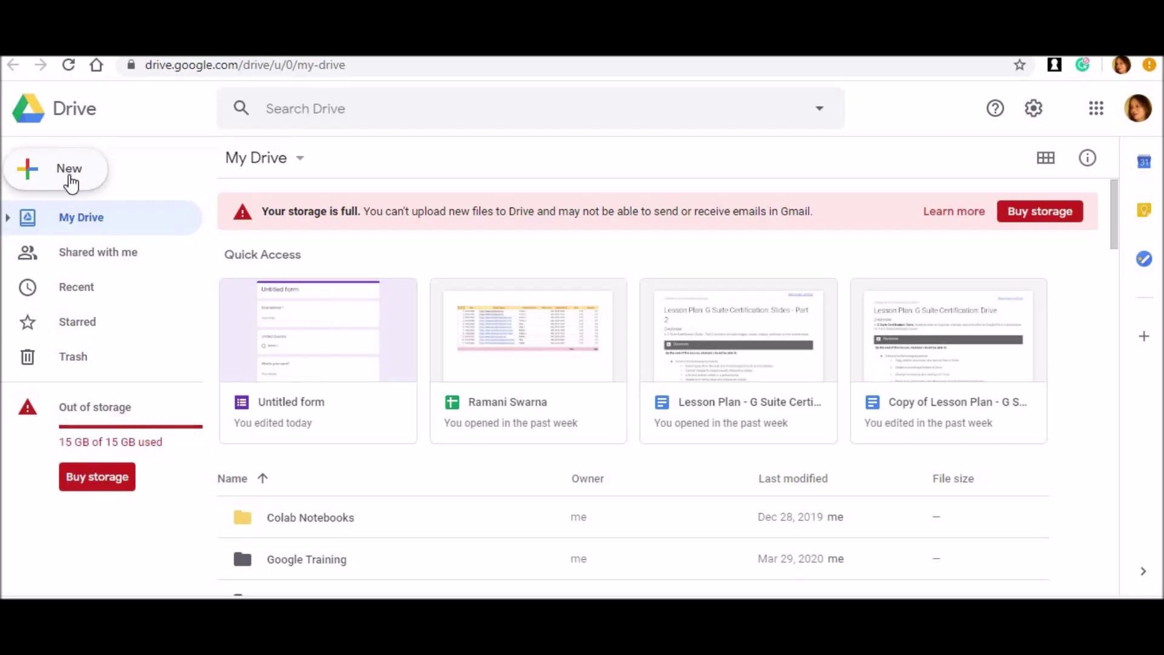
# Step: Create a new blank Google Form from My Drive
pyautogui.click(71, 181)
pyautogui.moveTo(78, 380)
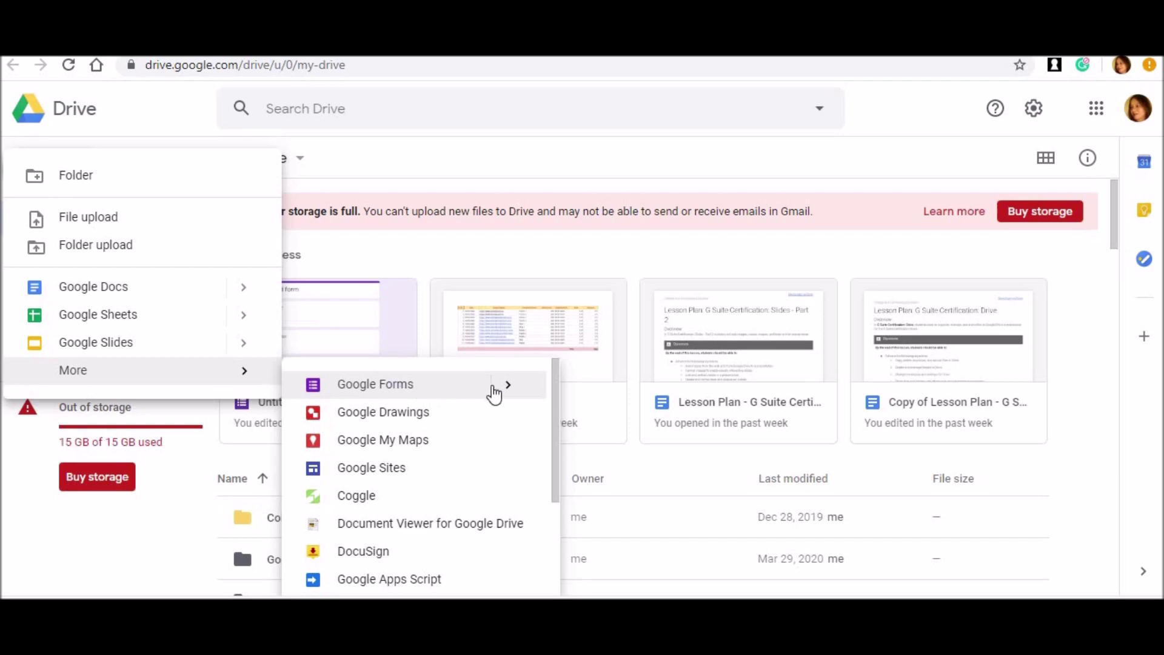
pyautogui.click(507, 385)
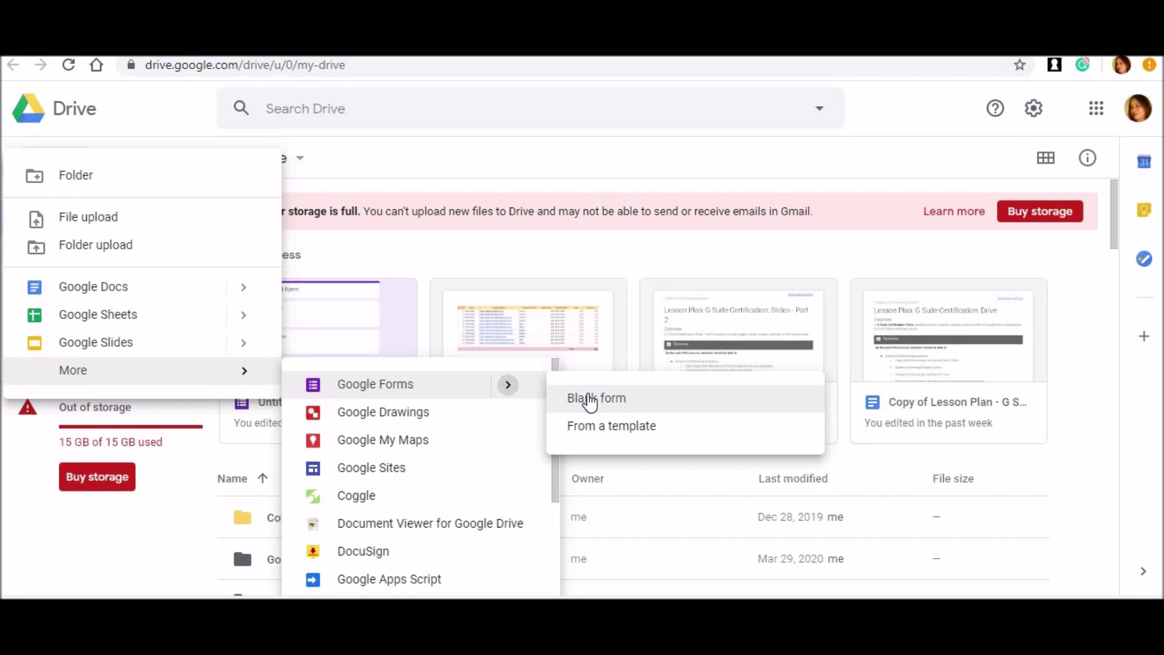
pyautogui.click(589, 400)
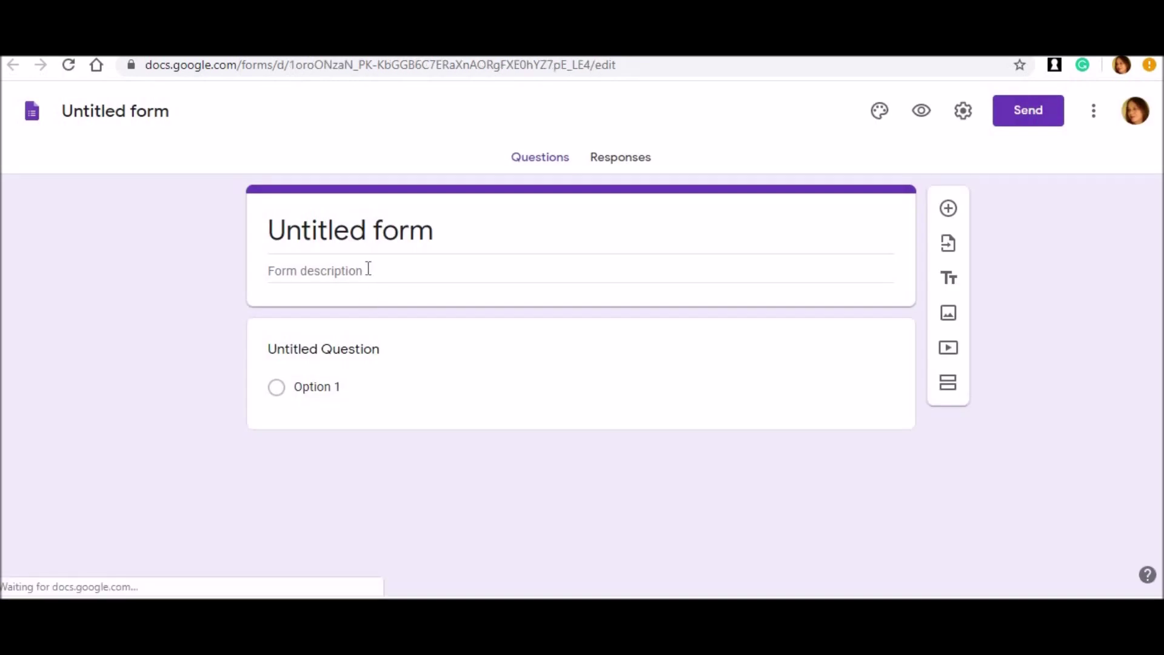
# Step: Set the form's title to "Form With Digital Signatures"
pyautogui.click(369, 233)
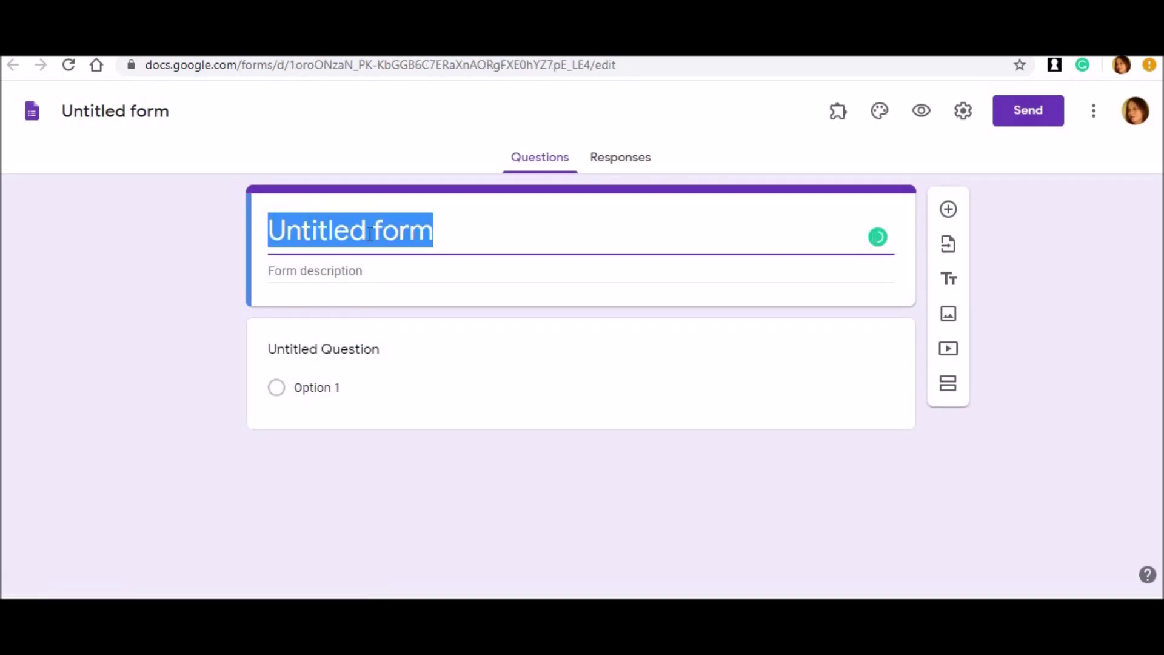
pyautogui.write('Form With Digital S')
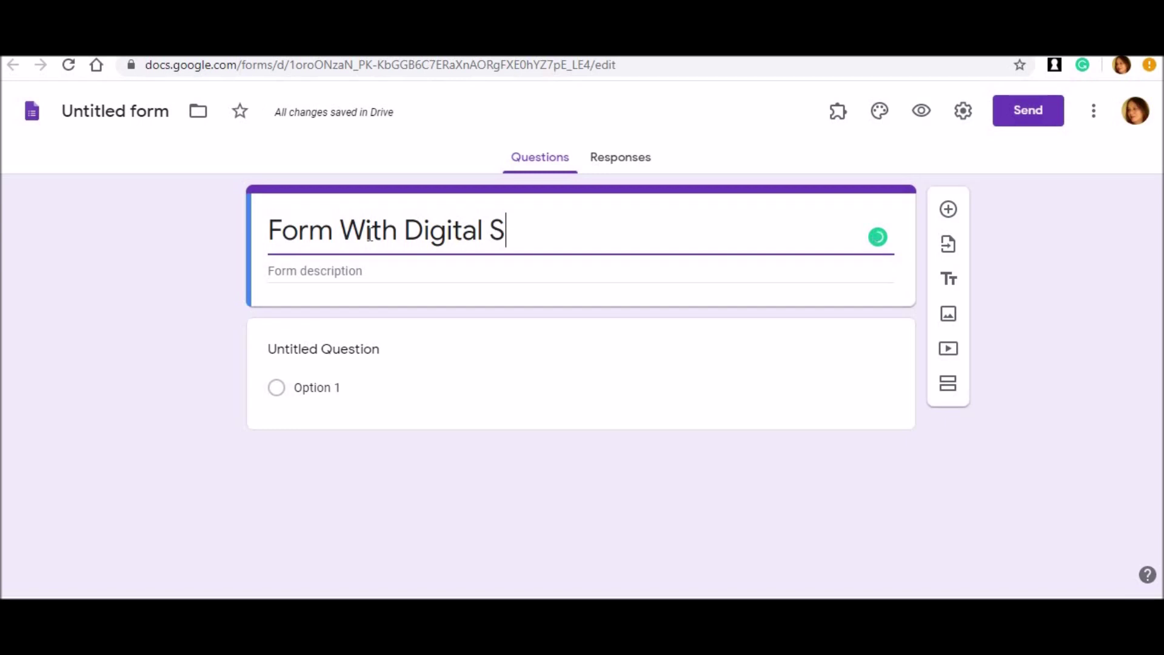
pyautogui.write('ignatures')
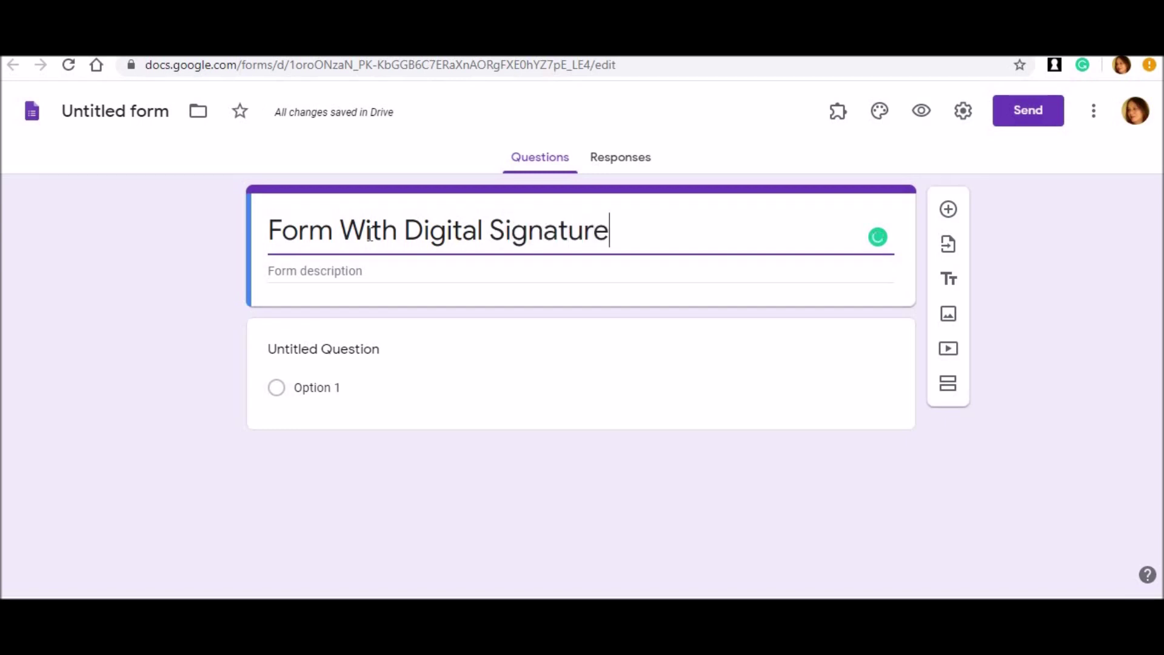
pyautogui.click(331, 272)
# Step: Change the untitled first question to "What is your name" with the Short answer type
pyautogui.click(311, 357)
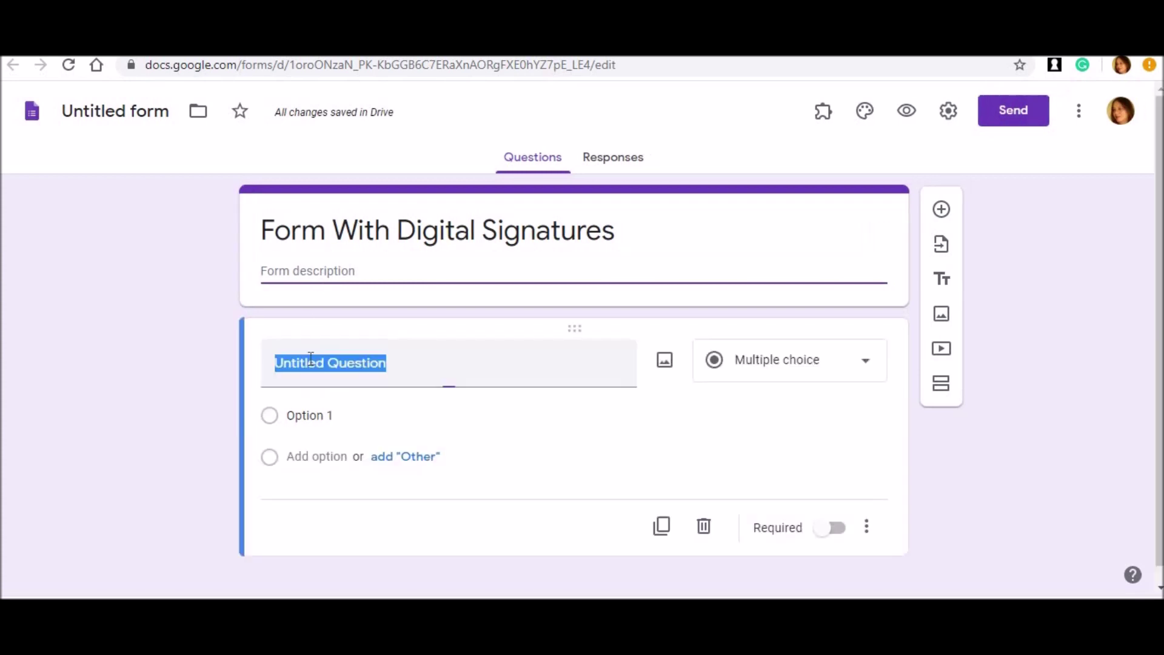
pyautogui.write('What')
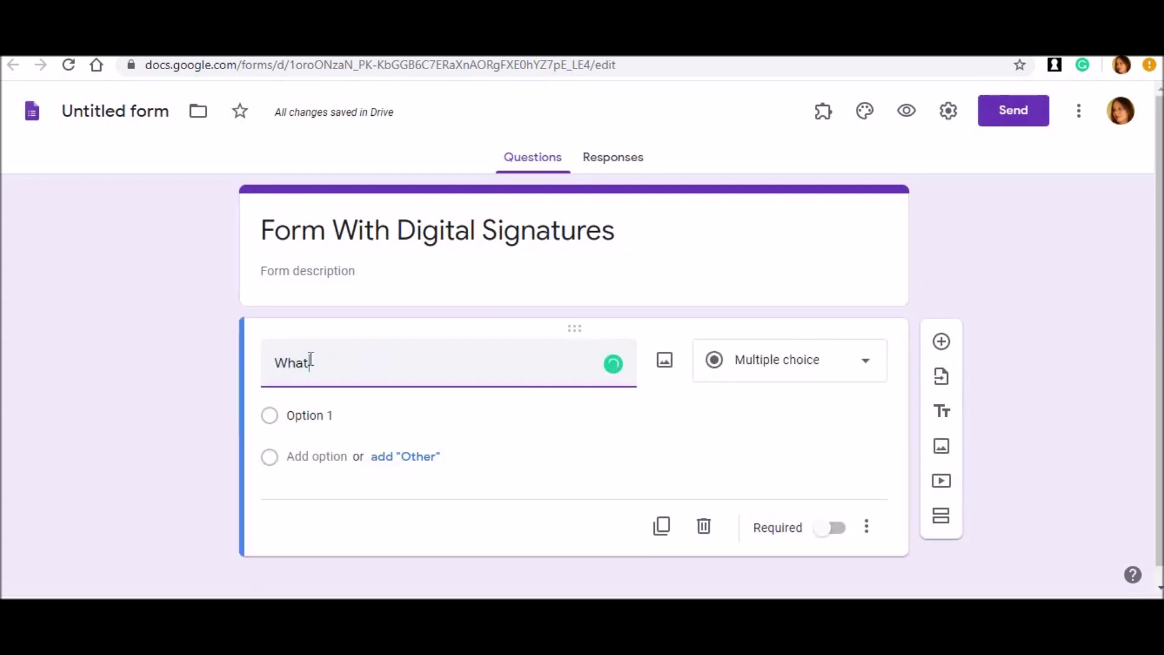
pyautogui.write(' is your name')
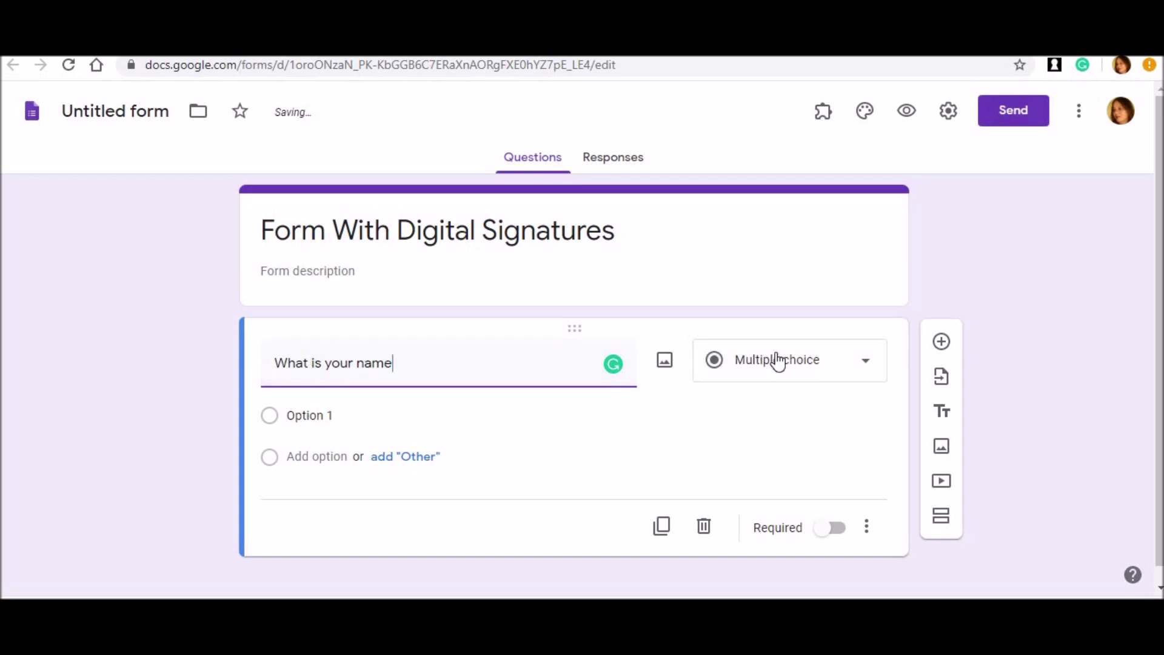
pyautogui.click(778, 361)
pyautogui.click(771, 142)
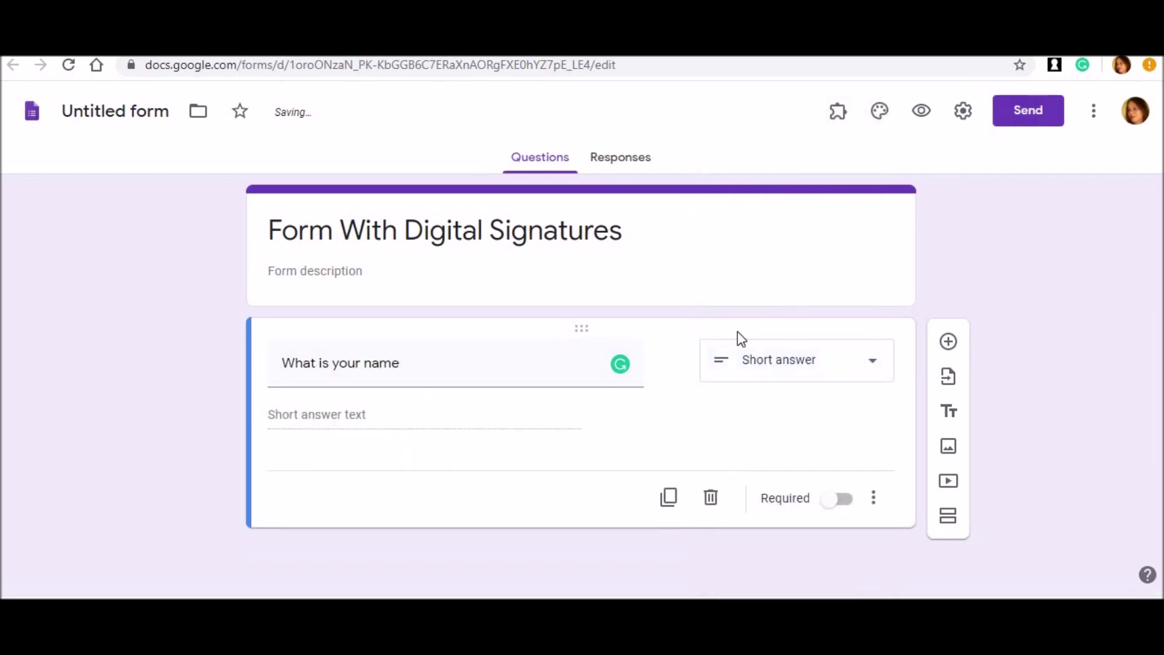
# Step: Add a second question reading "Where do you stay?" with the Short answer type
pyautogui.click(947, 343)
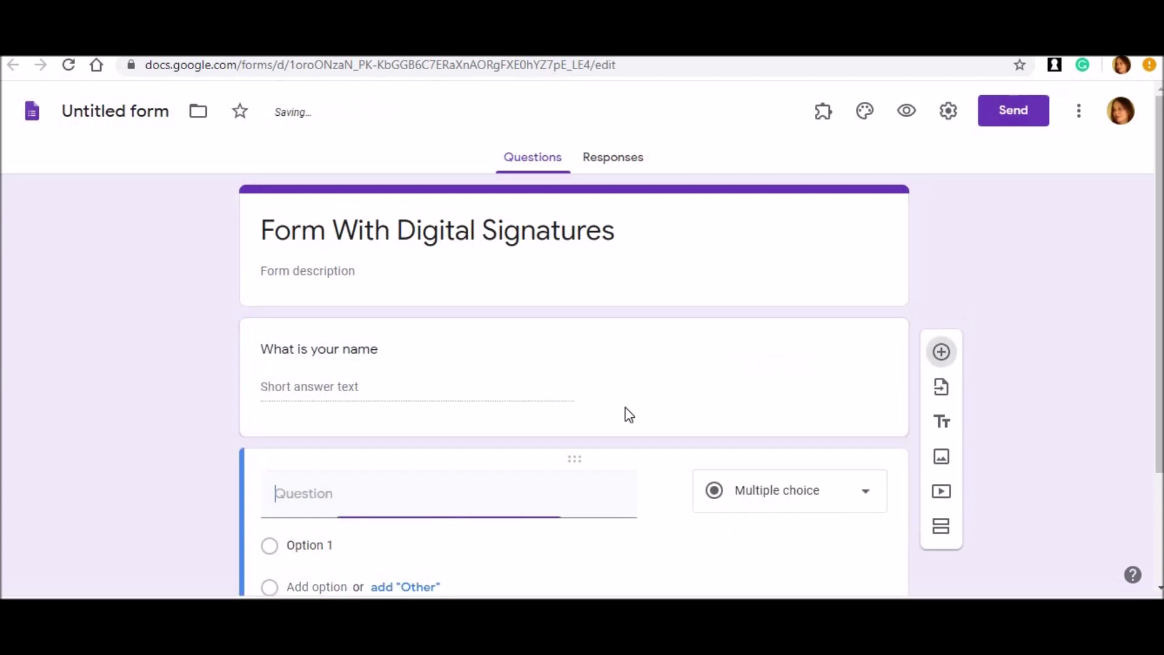
pyautogui.write('Wh')
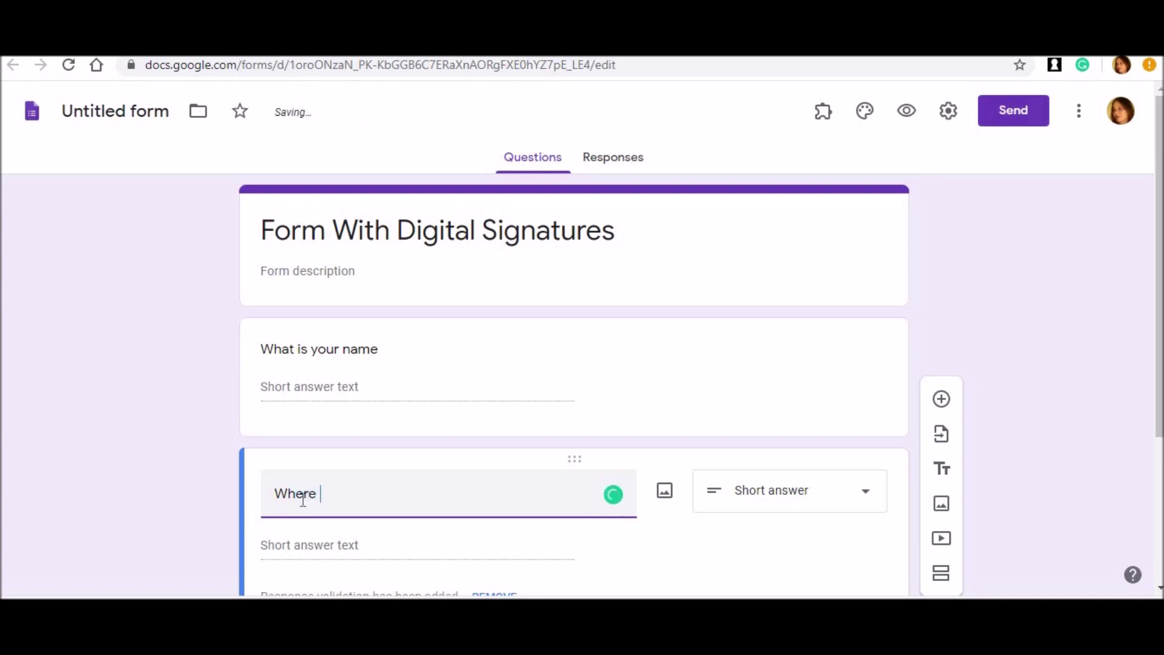
pyautogui.write('edo you s')
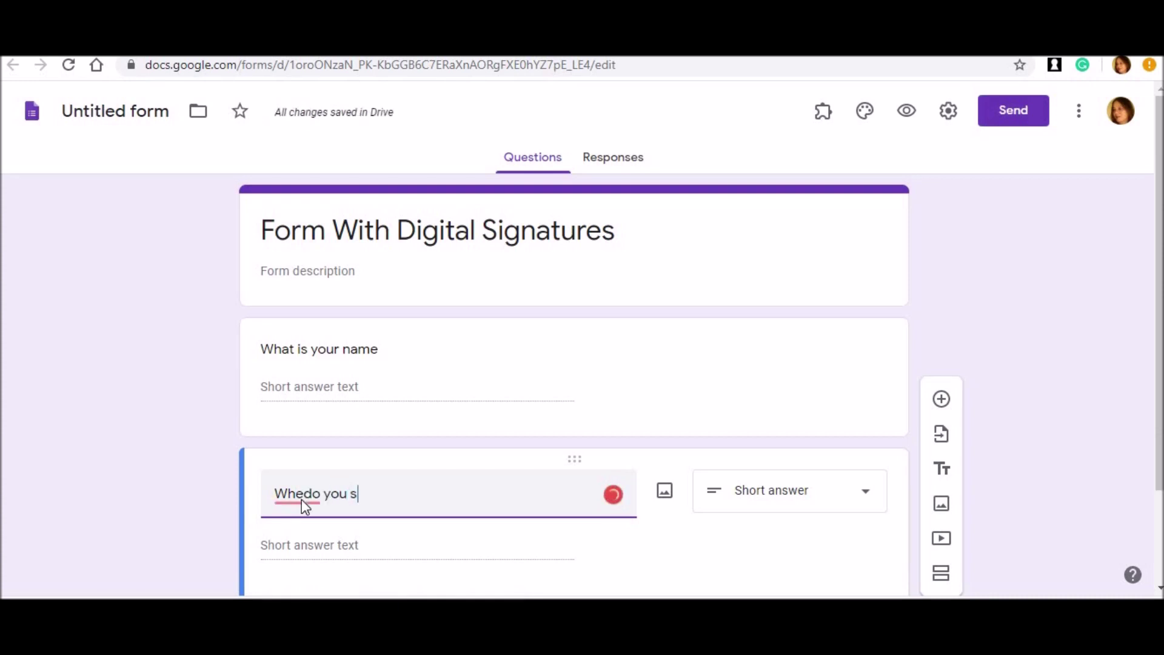
pyautogui.write('tay?')
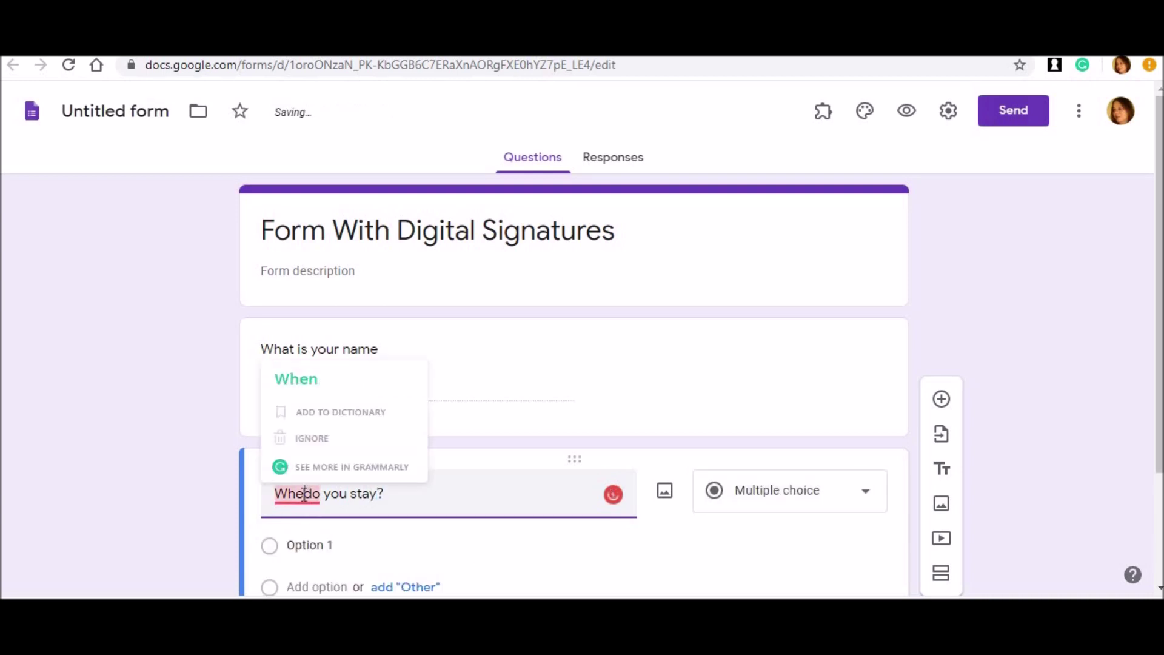
pyautogui.click(304, 495)
pyautogui.write('re')
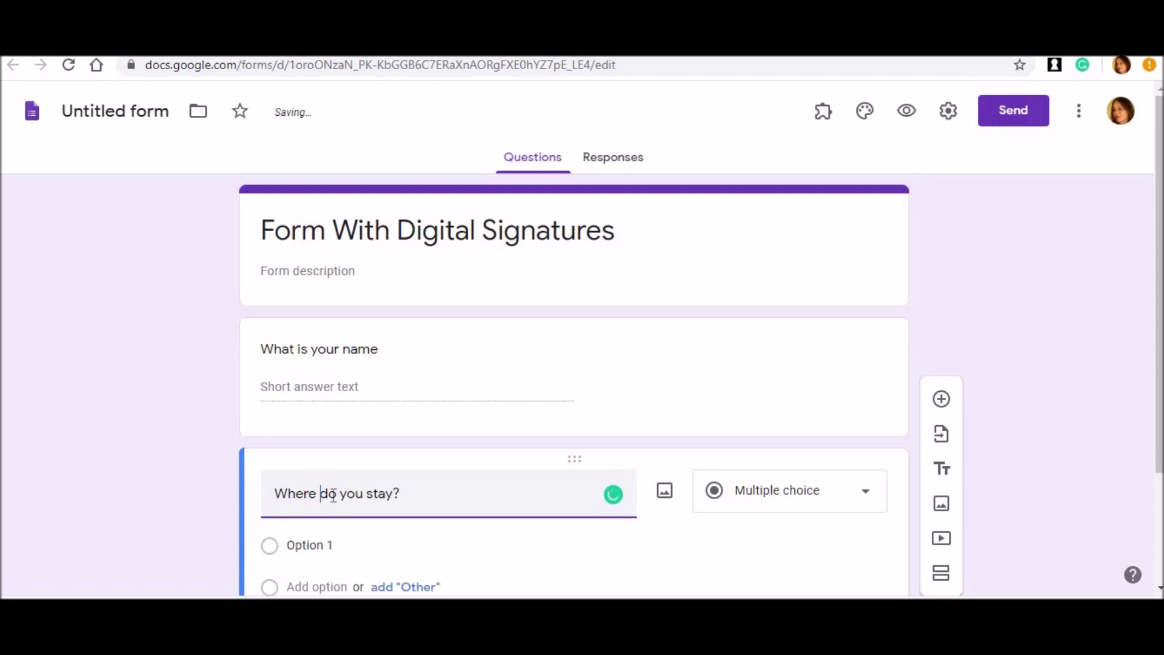
pyautogui.click(871, 501)
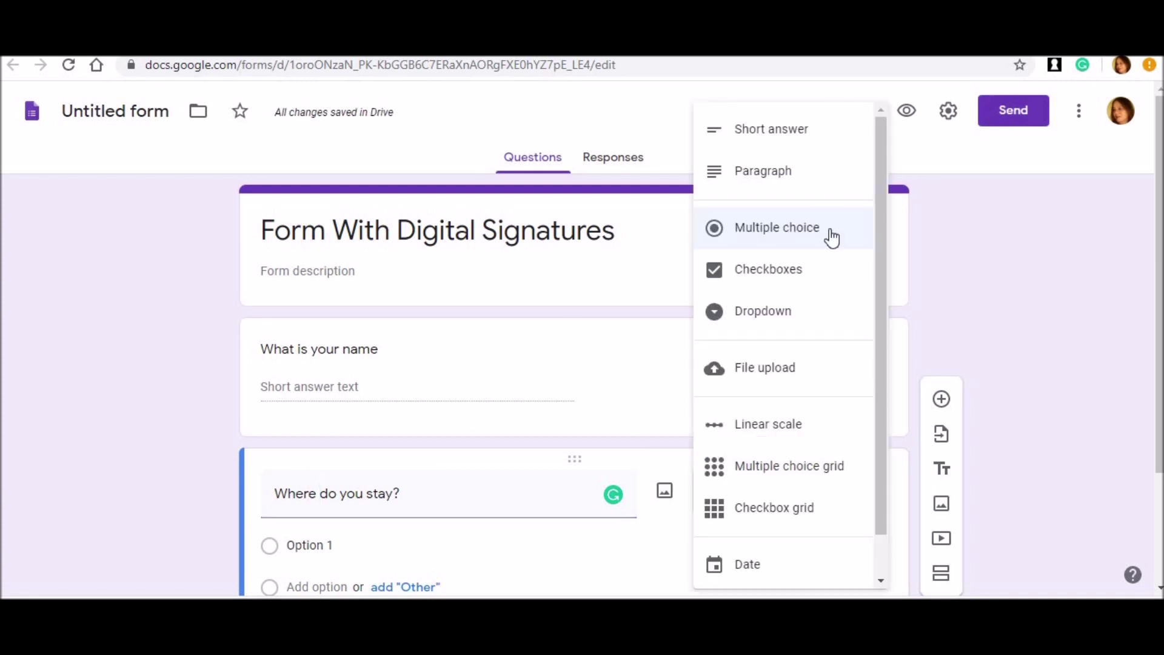
pyautogui.click(803, 132)
# Step: In the form's general settings, enable collecting email addresses and sending response receipts always
pyautogui.scroll(-1, 1160, 322)
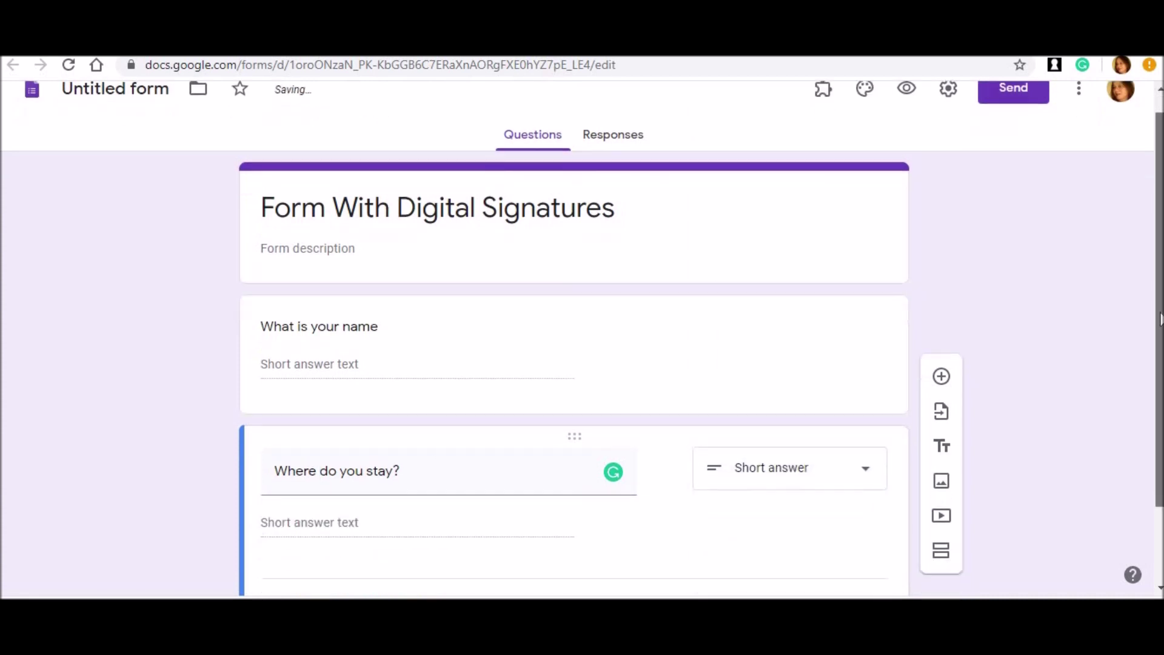
pyautogui.scroll(1, 1160, 321)
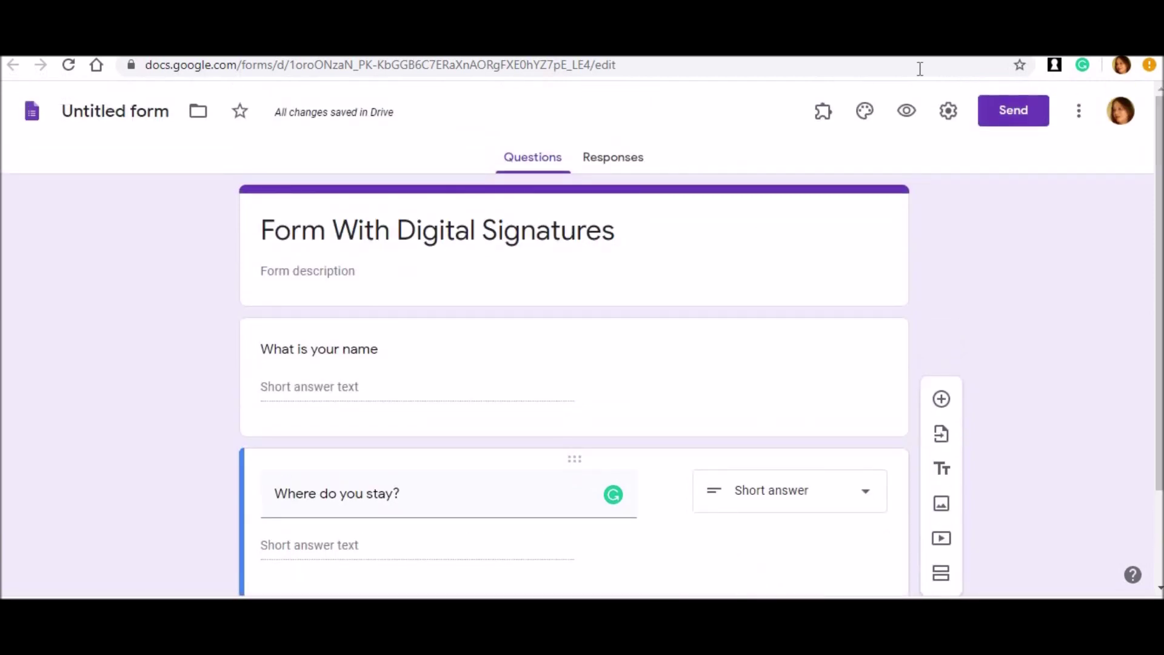
pyautogui.click(948, 114)
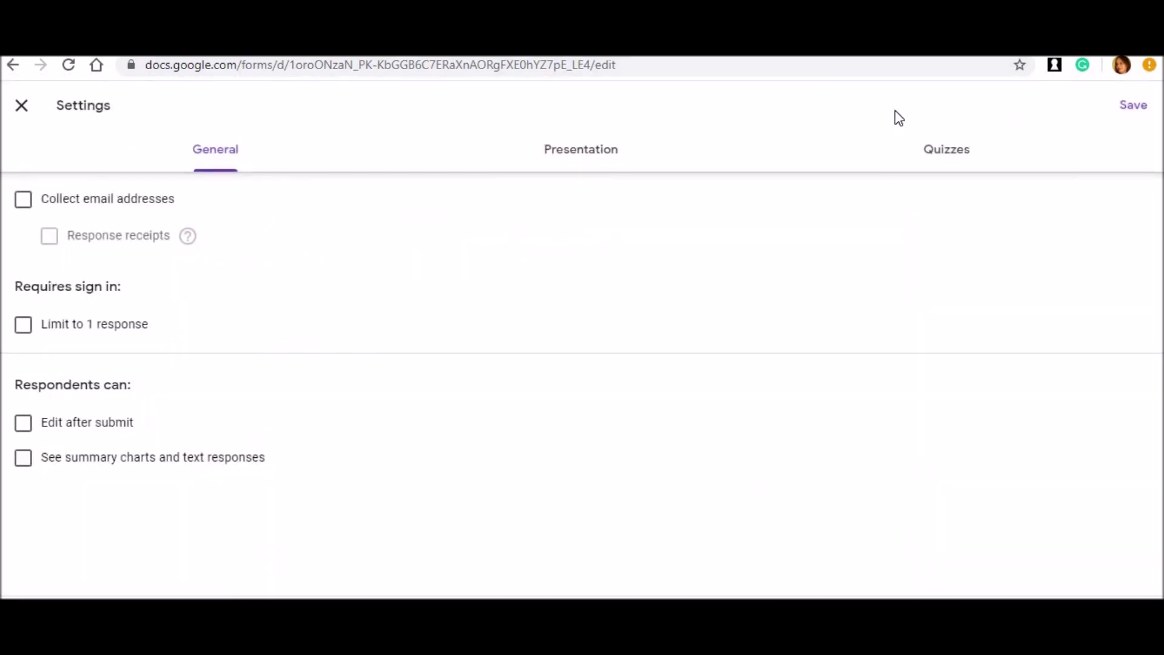
pyautogui.click(23, 202)
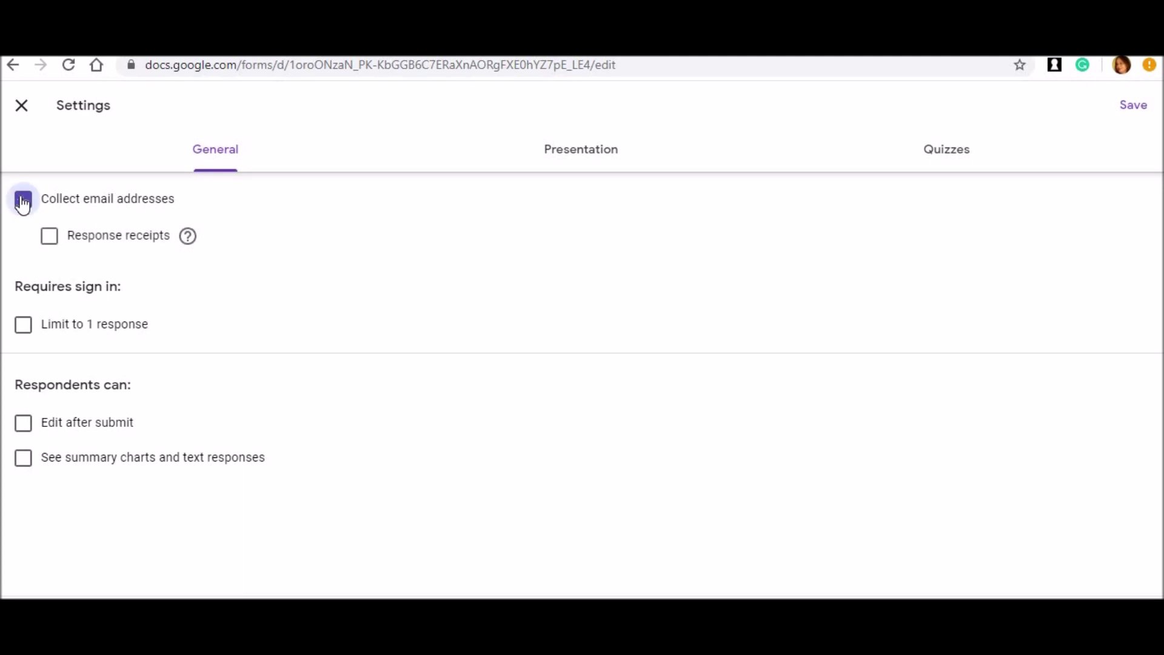
pyautogui.click(49, 236)
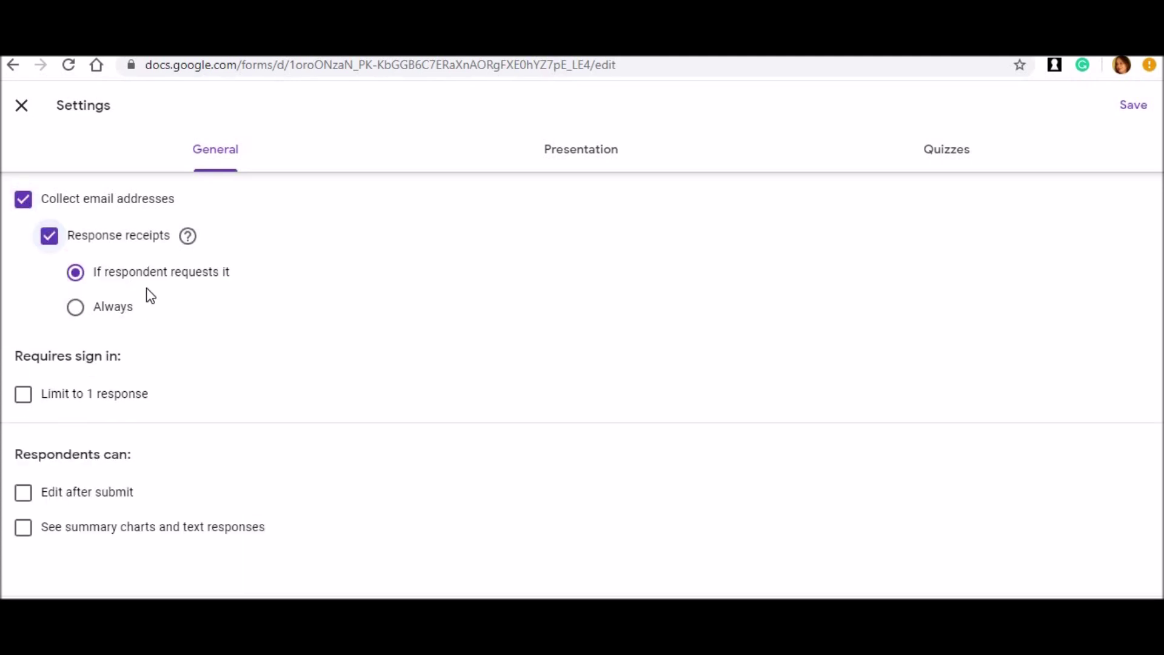
pyautogui.click(77, 309)
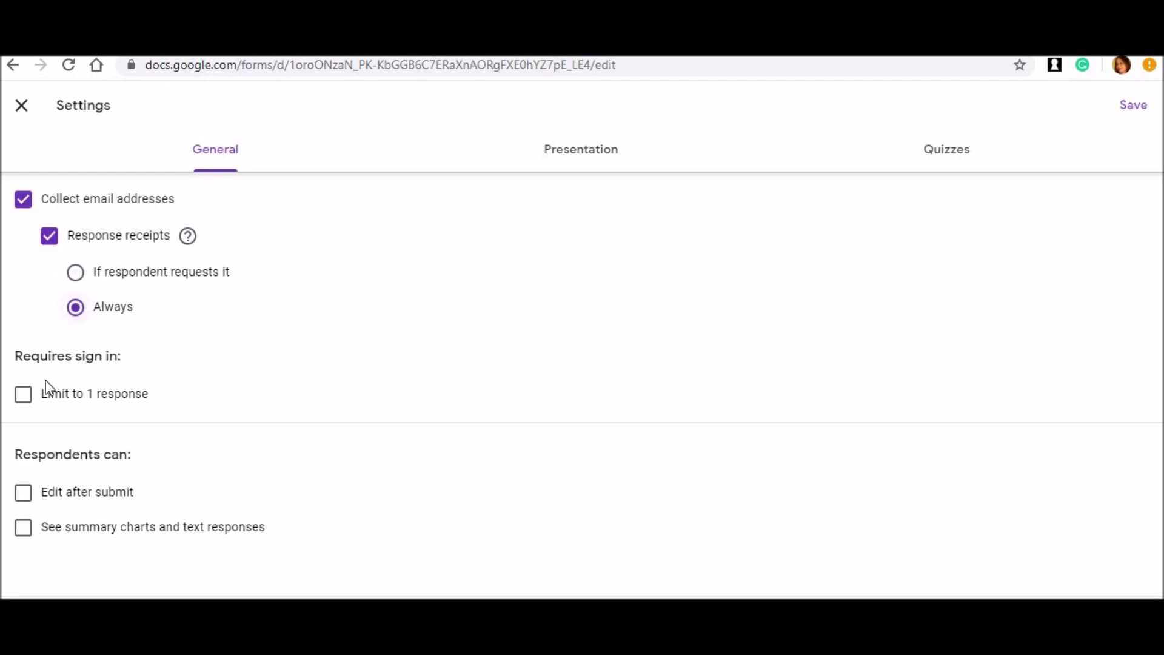
# Step: Limit the form to 1 response, let respondents see summary charts and text responses, and save the settings
pyautogui.click(32, 401)
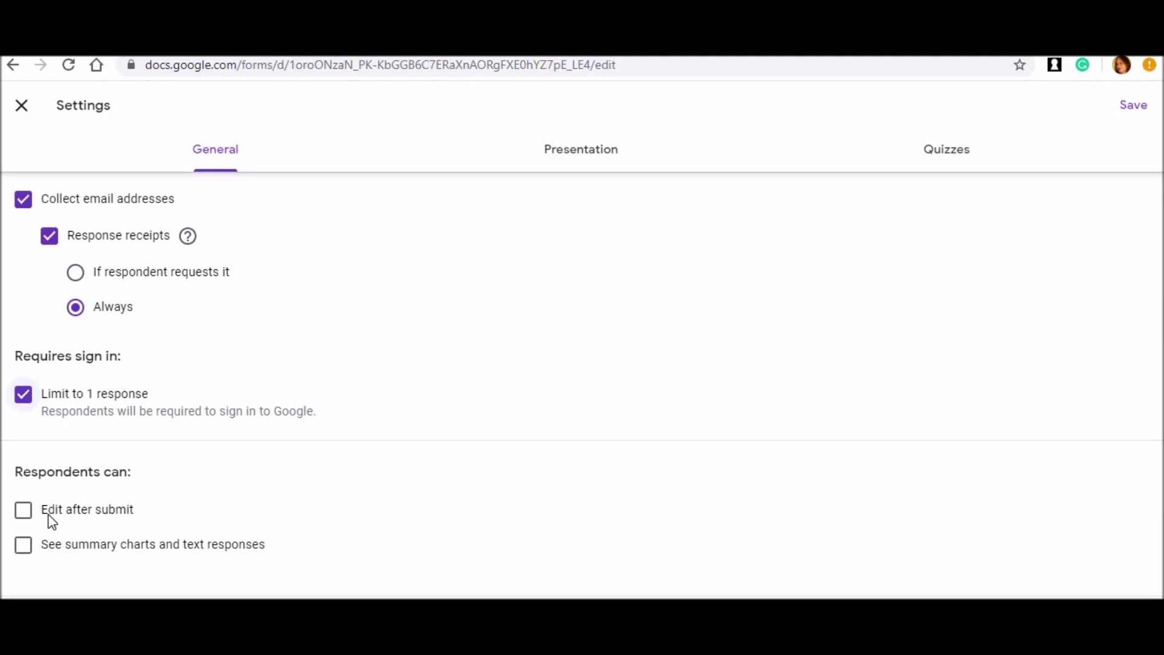
pyautogui.click(23, 547)
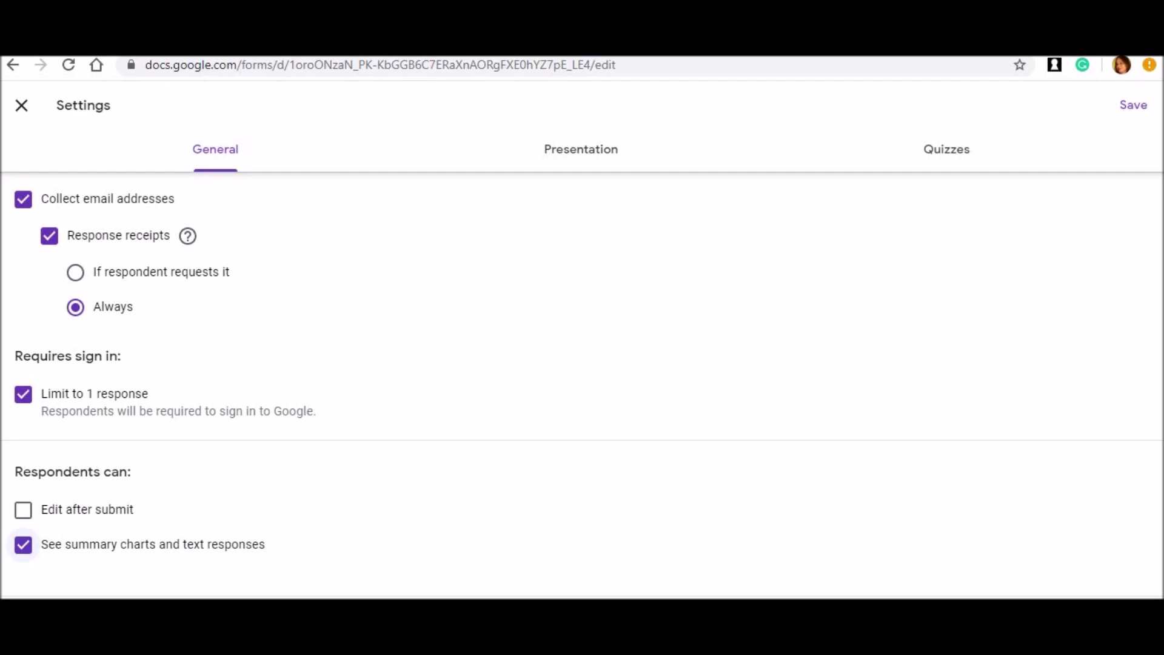
pyautogui.click(1134, 108)
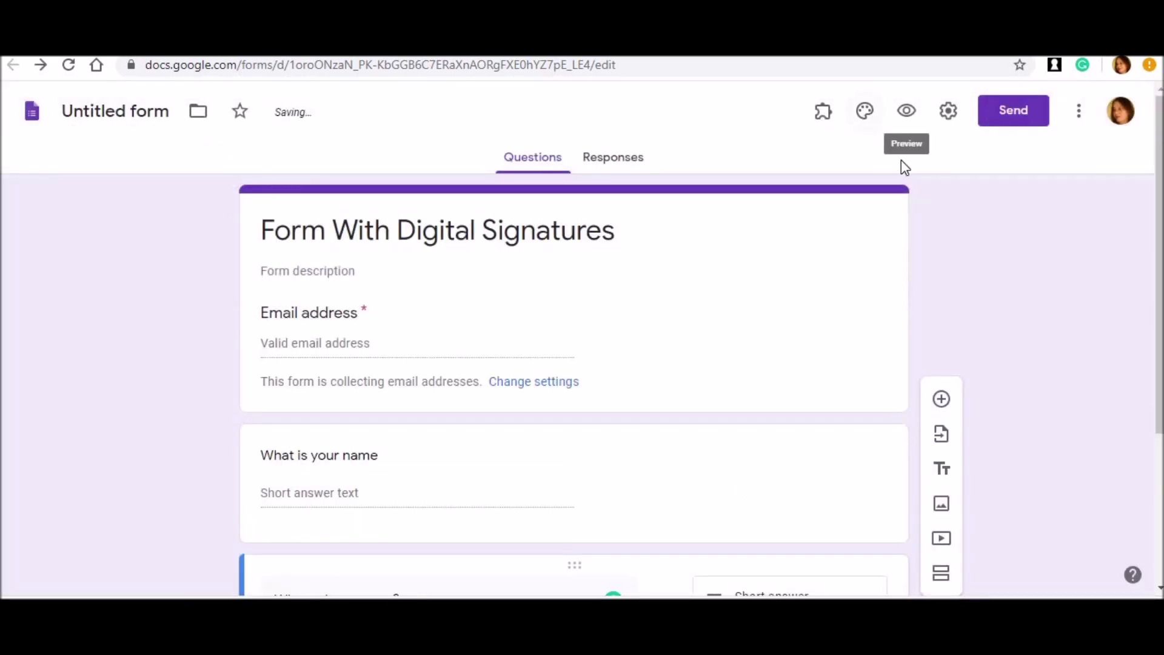
# Step: Search the form add-ons in the G Suite Marketplace for "Signature"
pyautogui.click(1077, 117)
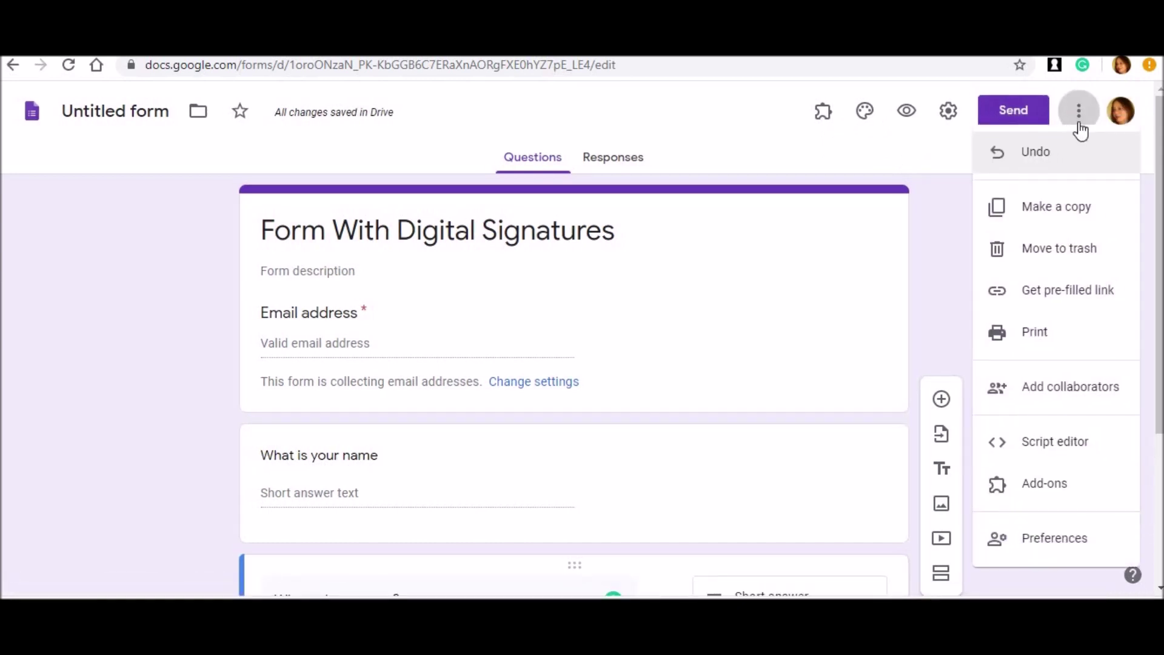
pyautogui.click(1053, 492)
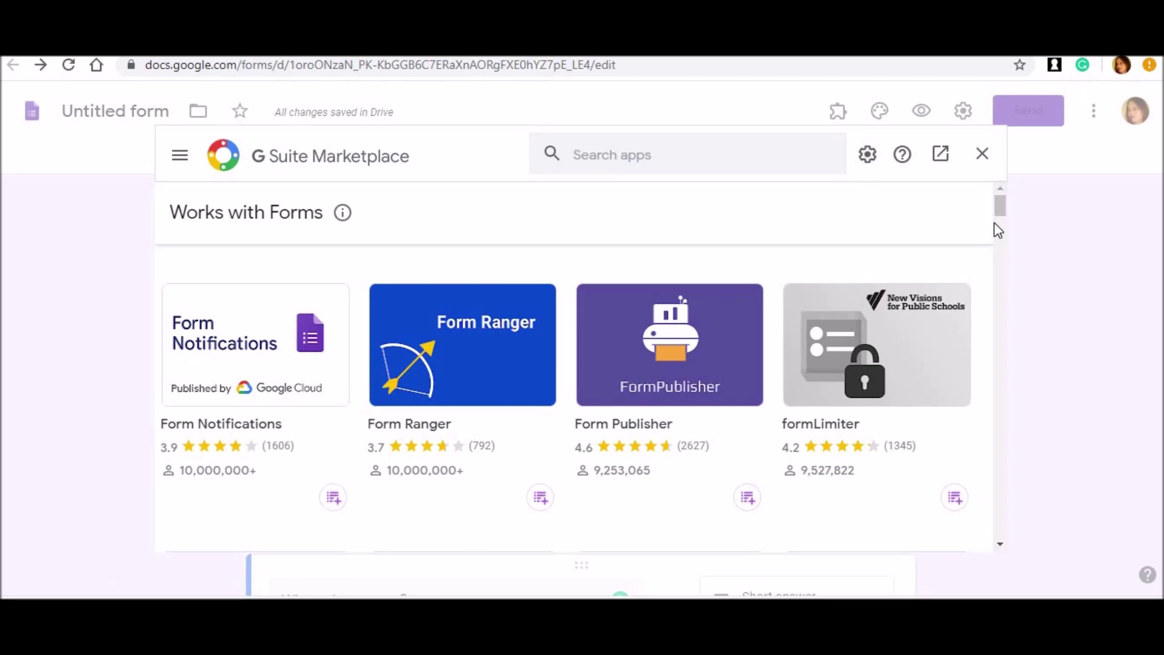
pyautogui.moveTo(999, 207); pyautogui.dragTo(1002, 529)
pyautogui.moveTo(999, 373); pyautogui.dragTo(1005, 190)
pyautogui.click(728, 158)
pyautogui.write('signature')
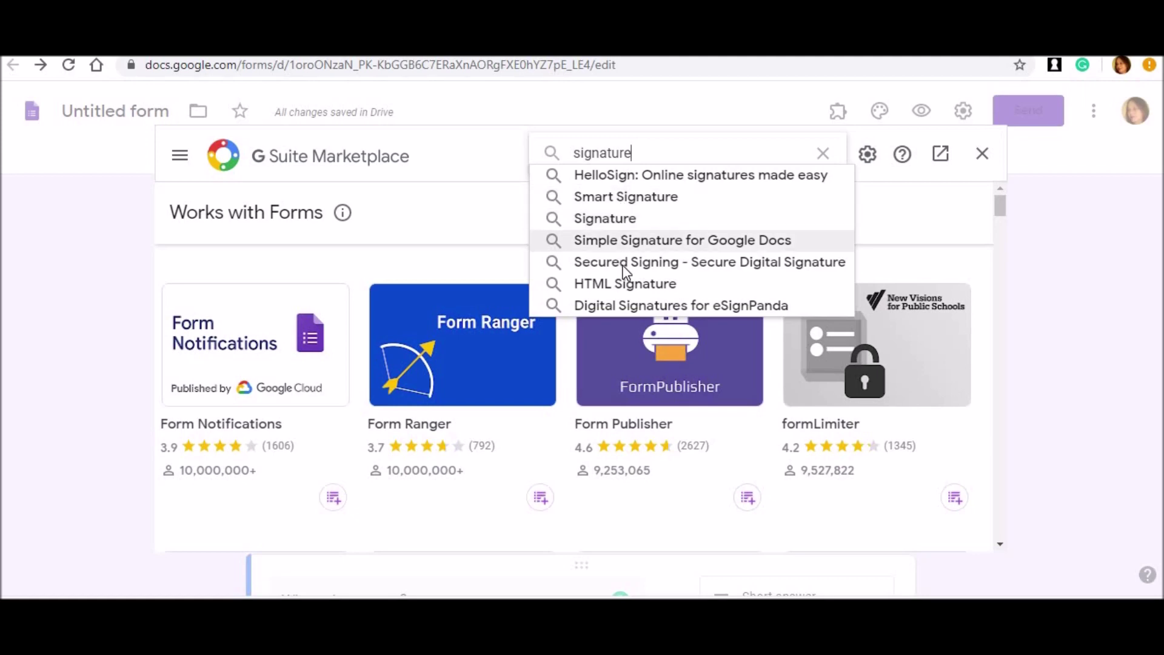
pyautogui.click(626, 220)
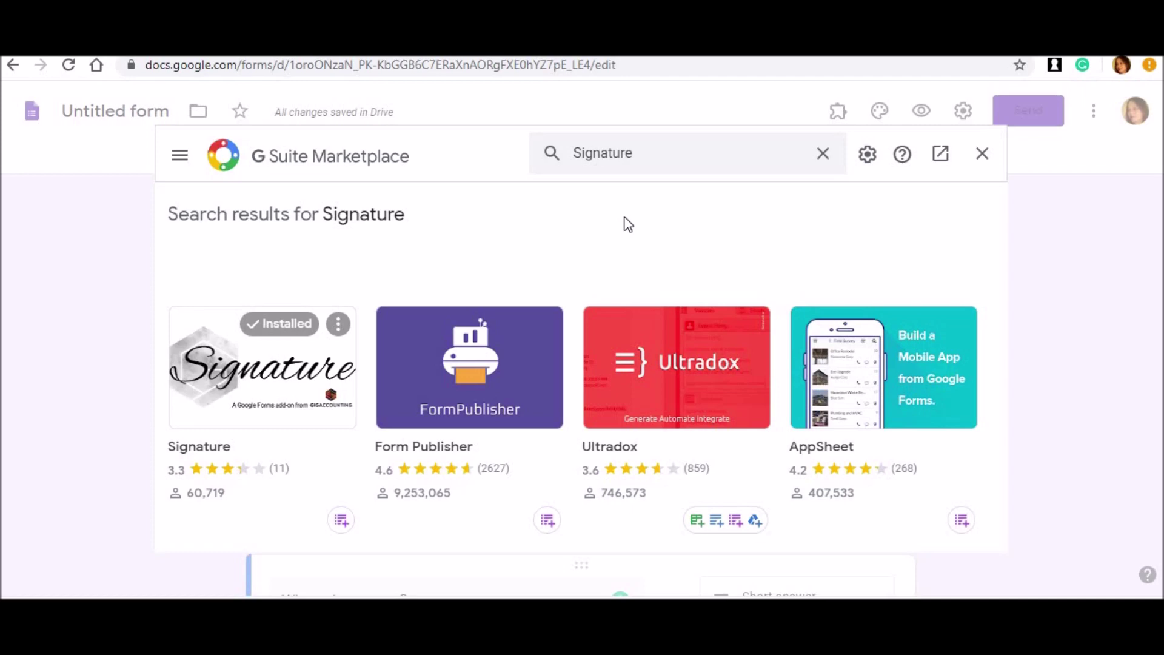
# Step: Uninstall the Signature add-on from the marketplace search results and confirm the removal
pyautogui.click(337, 325)
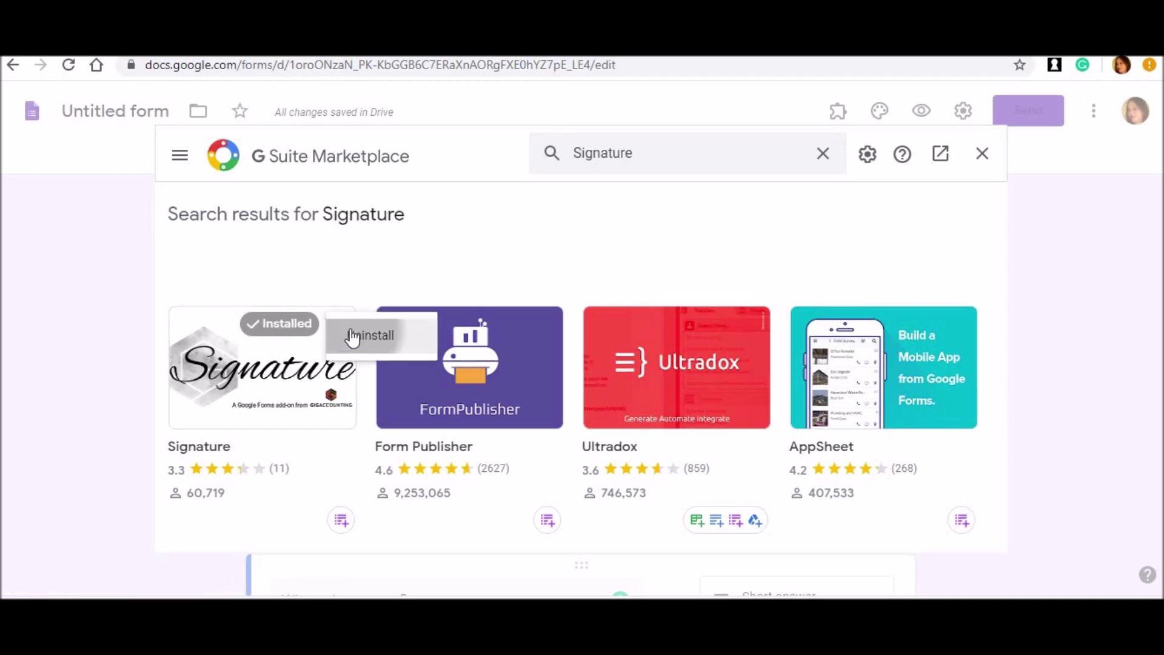
pyautogui.click(352, 336)
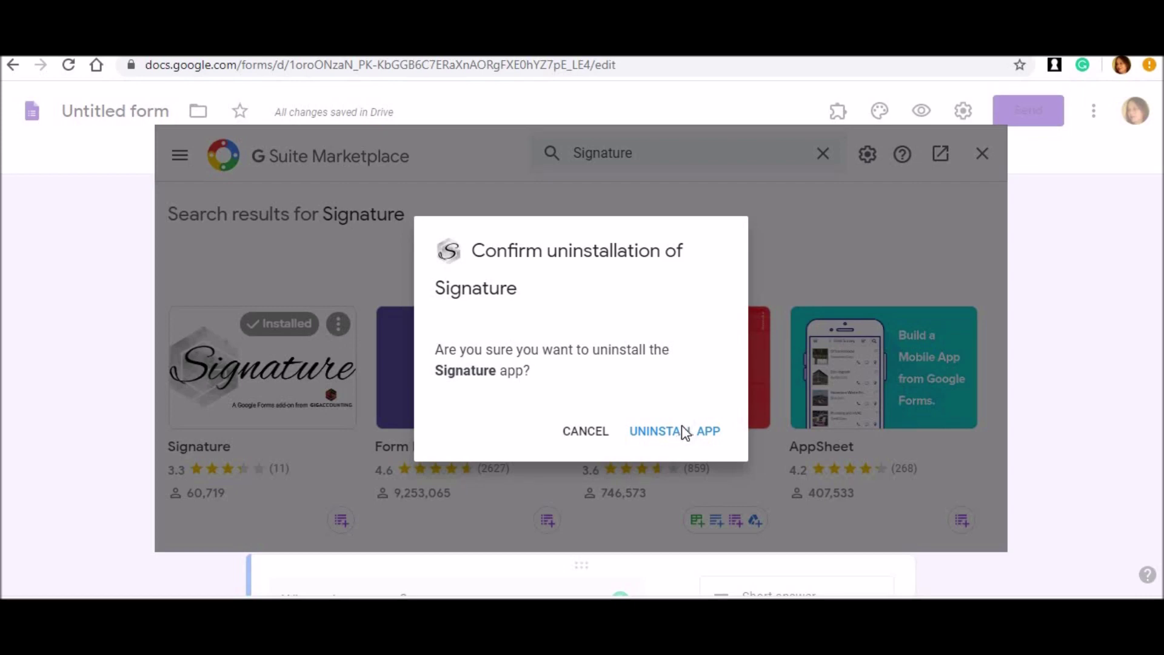
pyautogui.click(681, 432)
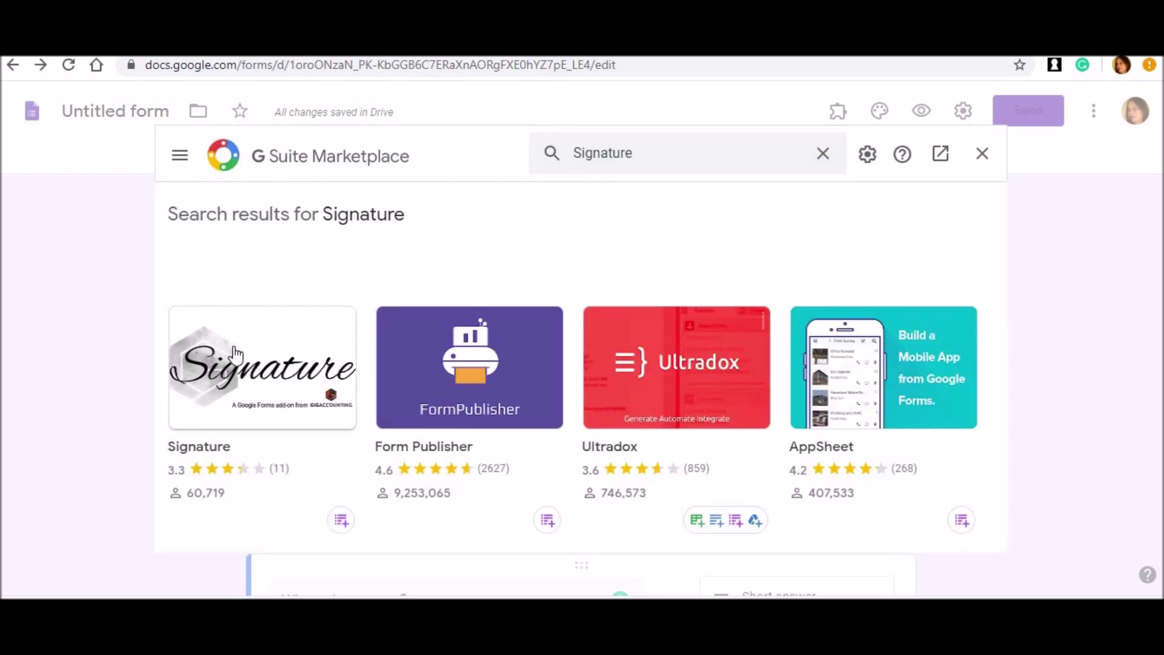
# Step: Open the Signature add-on's details page and try to uninstall the add-on from there
pyautogui.click(246, 348)
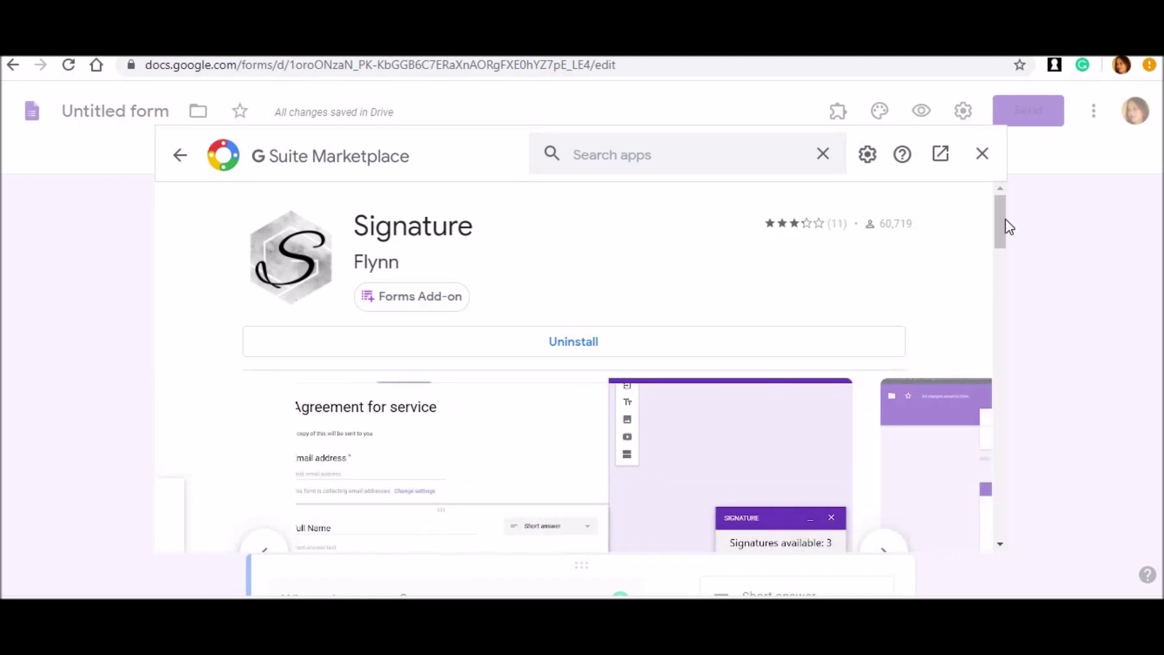
pyautogui.moveTo(1000, 238); pyautogui.dragTo(997, 189)
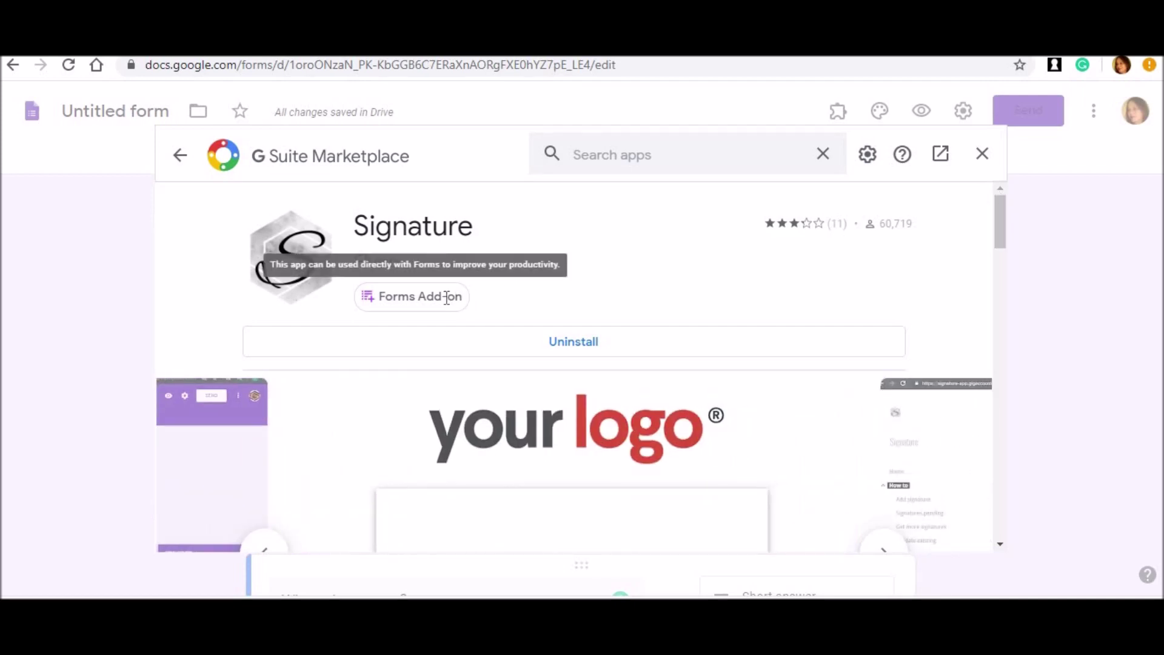
pyautogui.click(591, 344)
pyautogui.click(660, 424)
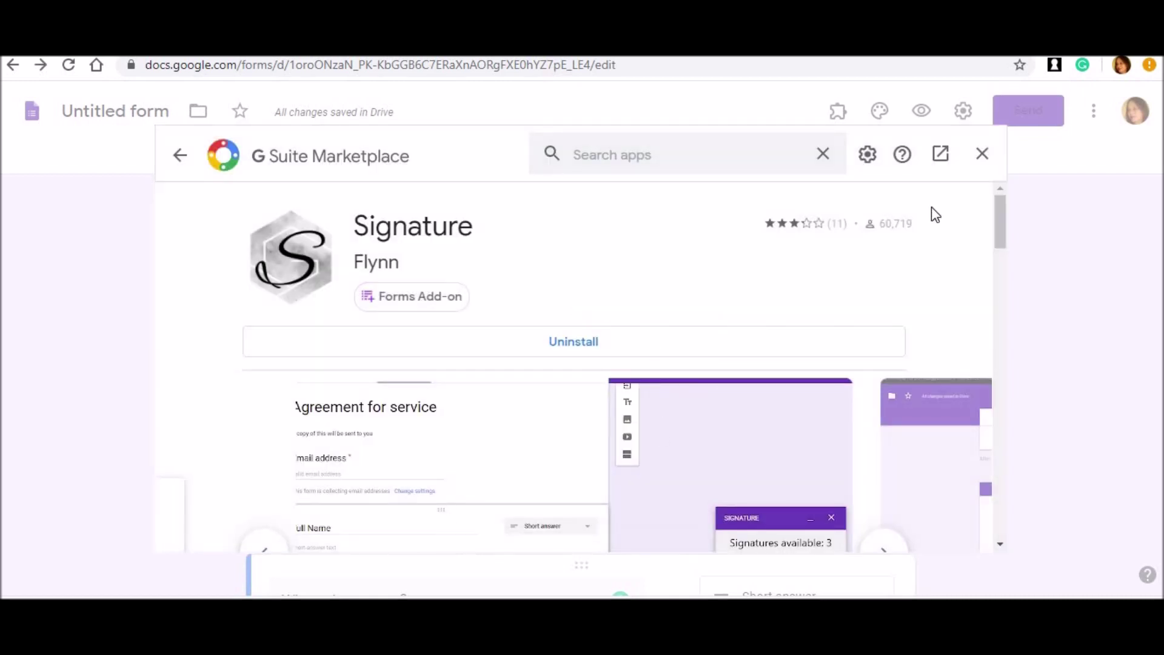
# Step: Close the add-on's details page, reopen the form's add-on marketplace and search it for "Signature"
pyautogui.click(983, 155)
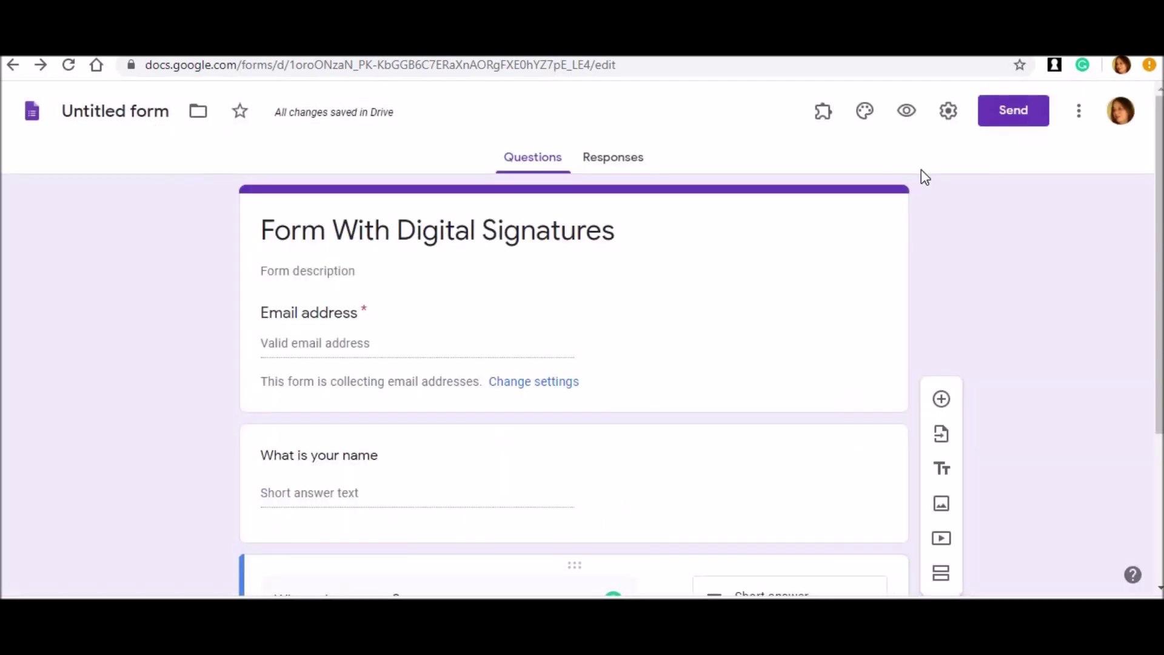
pyautogui.click(1079, 112)
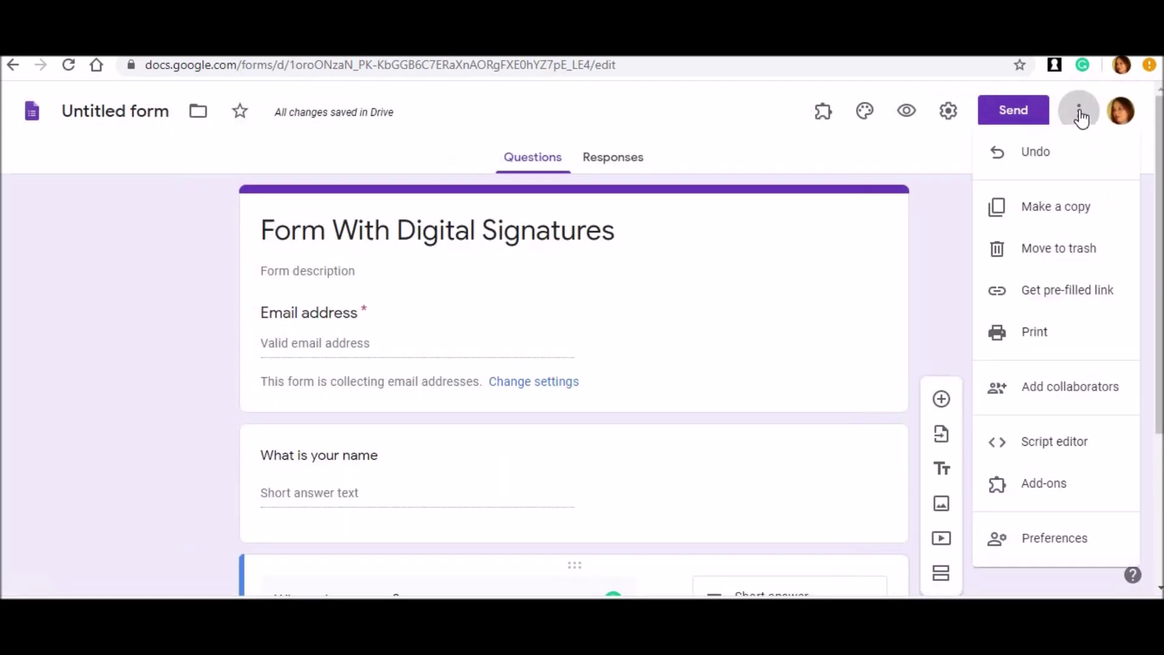
pyautogui.click(1016, 485)
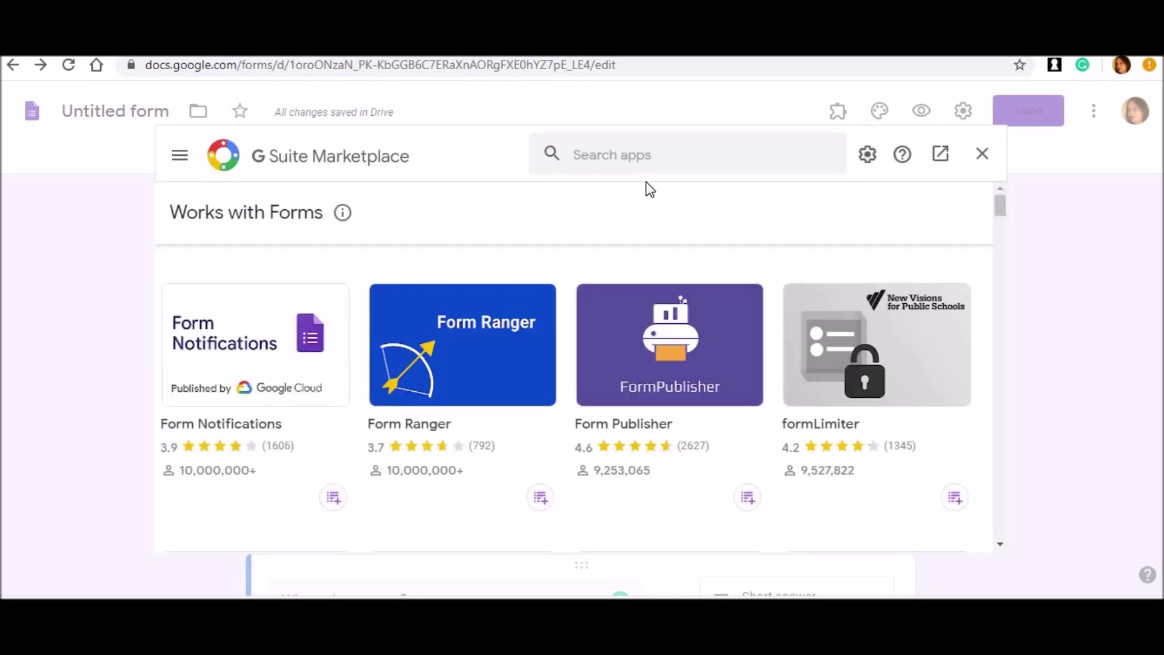
pyautogui.click(636, 159)
pyautogui.write('signature')
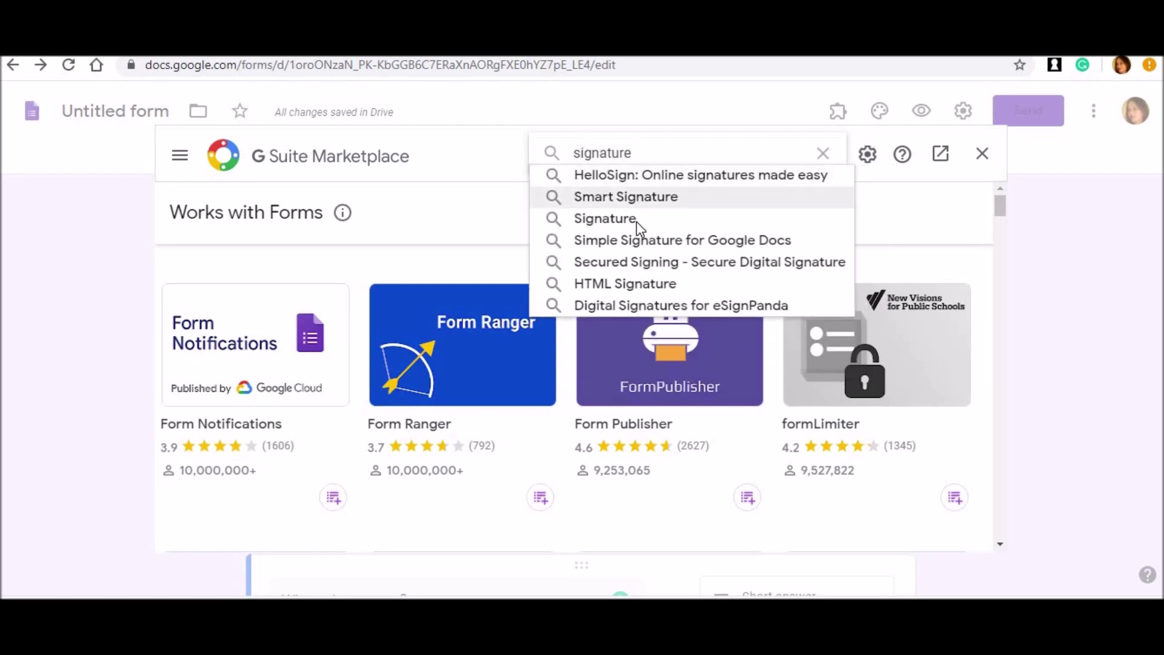
pyautogui.click(636, 221)
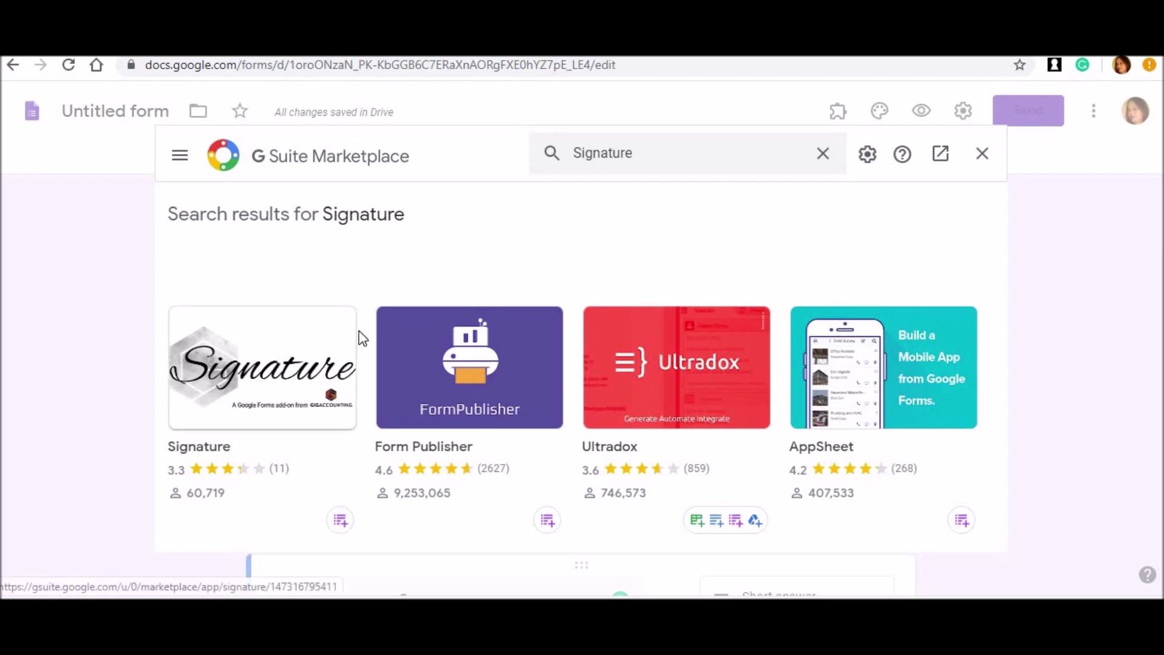
# Step: Install the Signature add-on from its details page, choosing the Google account and granting the requested access
pyautogui.click(321, 343)
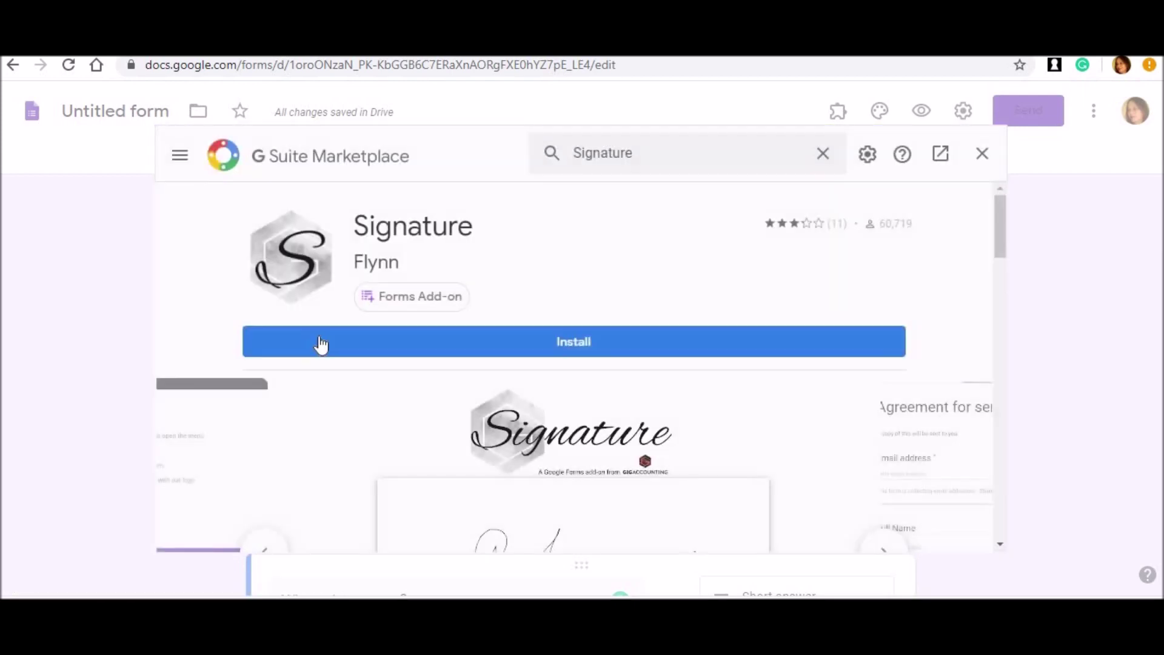
pyautogui.click(568, 341)
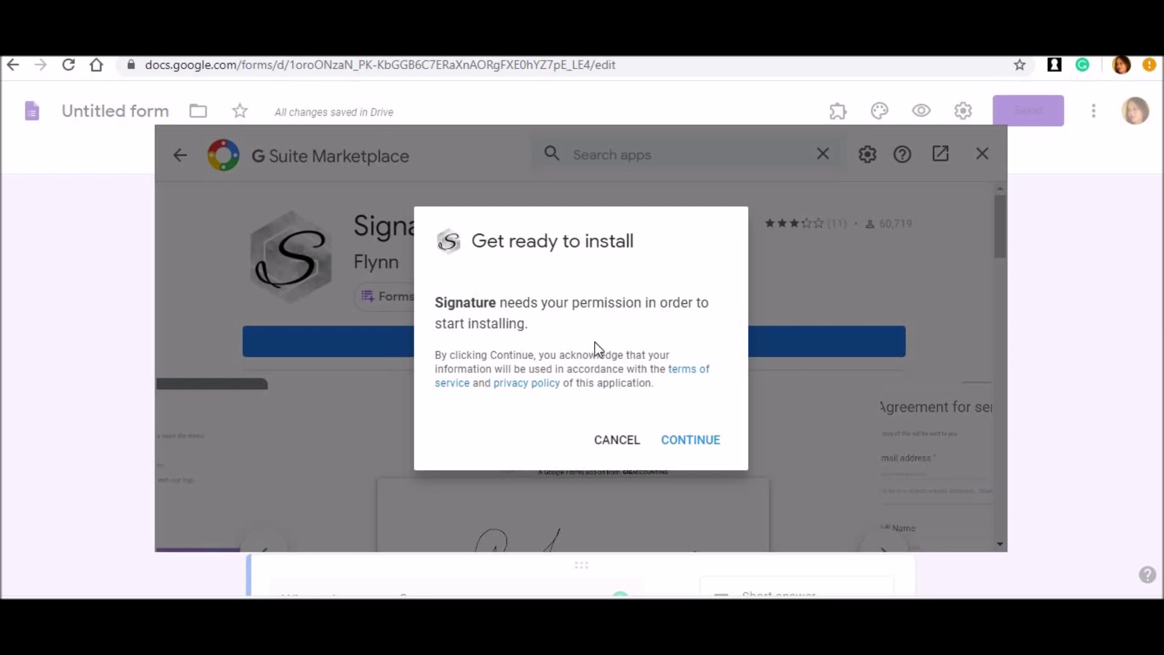
pyautogui.click(674, 441)
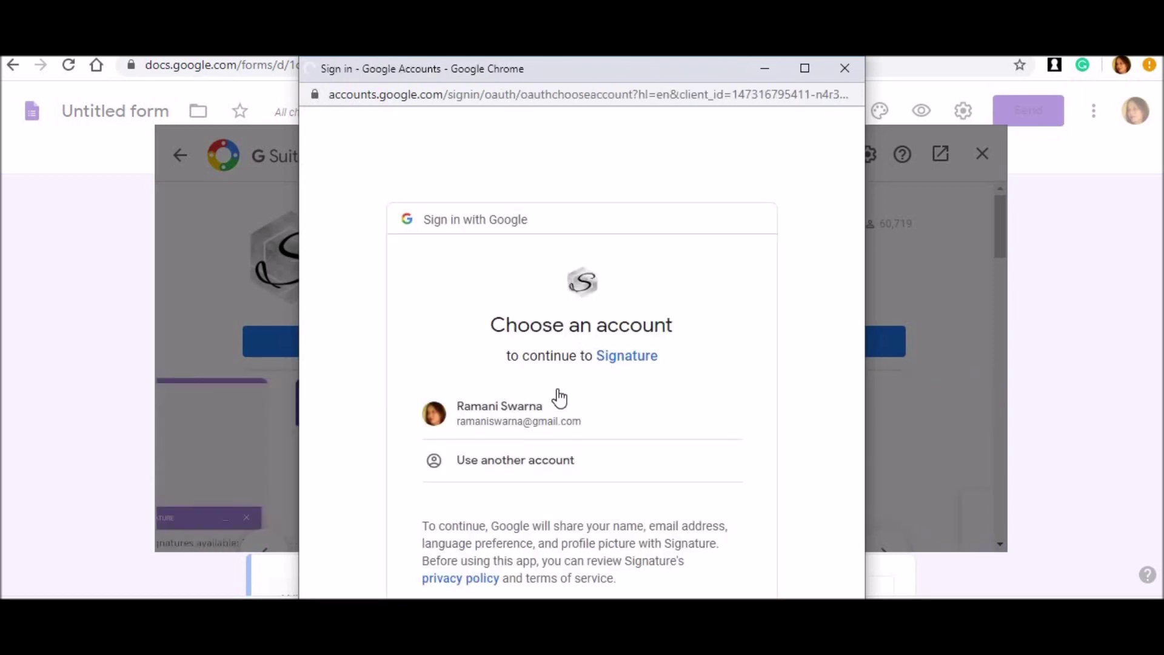
pyautogui.click(523, 412)
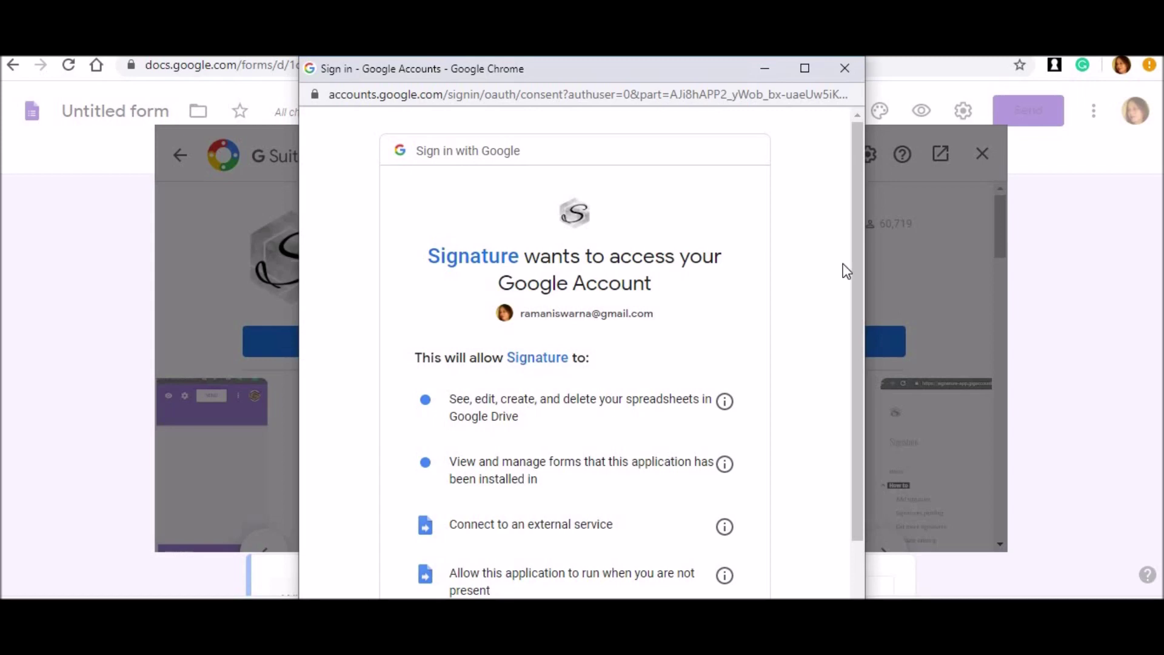
pyautogui.moveTo(853, 362); pyautogui.dragTo(856, 551)
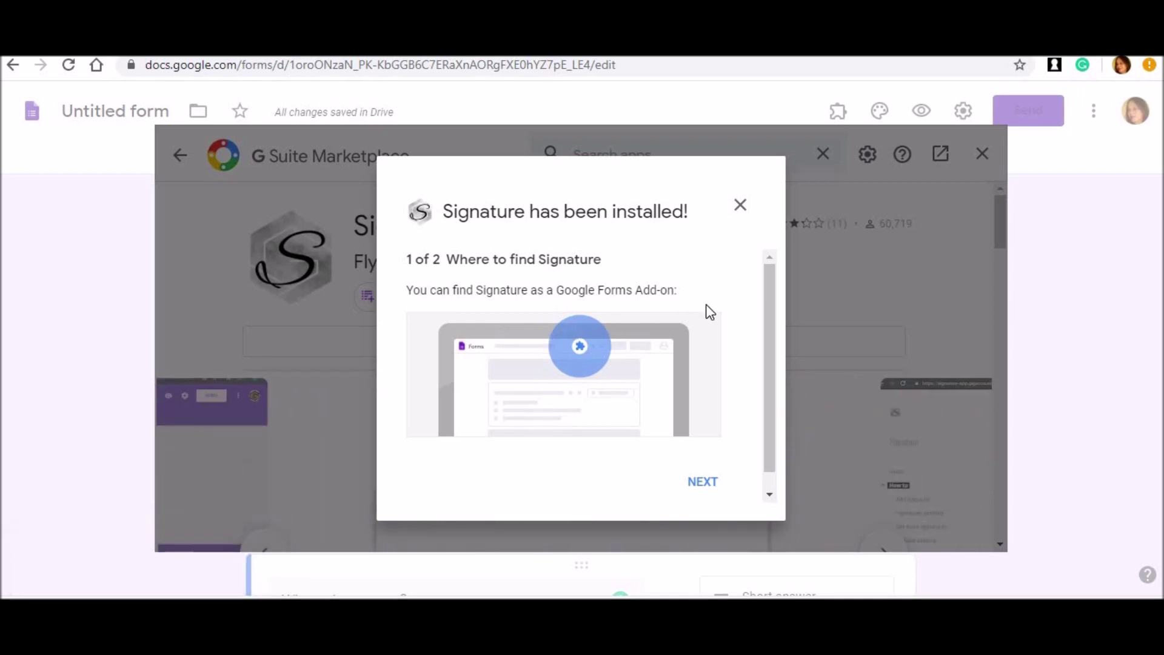
# Step: Go through the post-installation guide to Additional setup and open the link for completing the setup
pyautogui.scroll(-1, 767, 385)
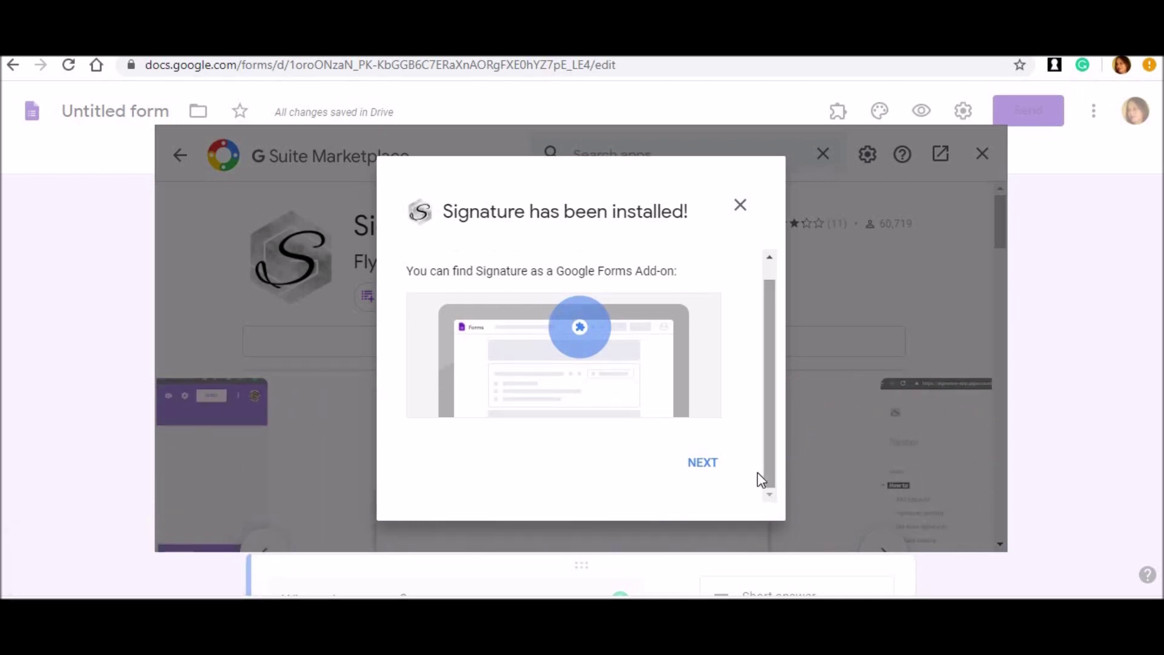
pyautogui.click(704, 464)
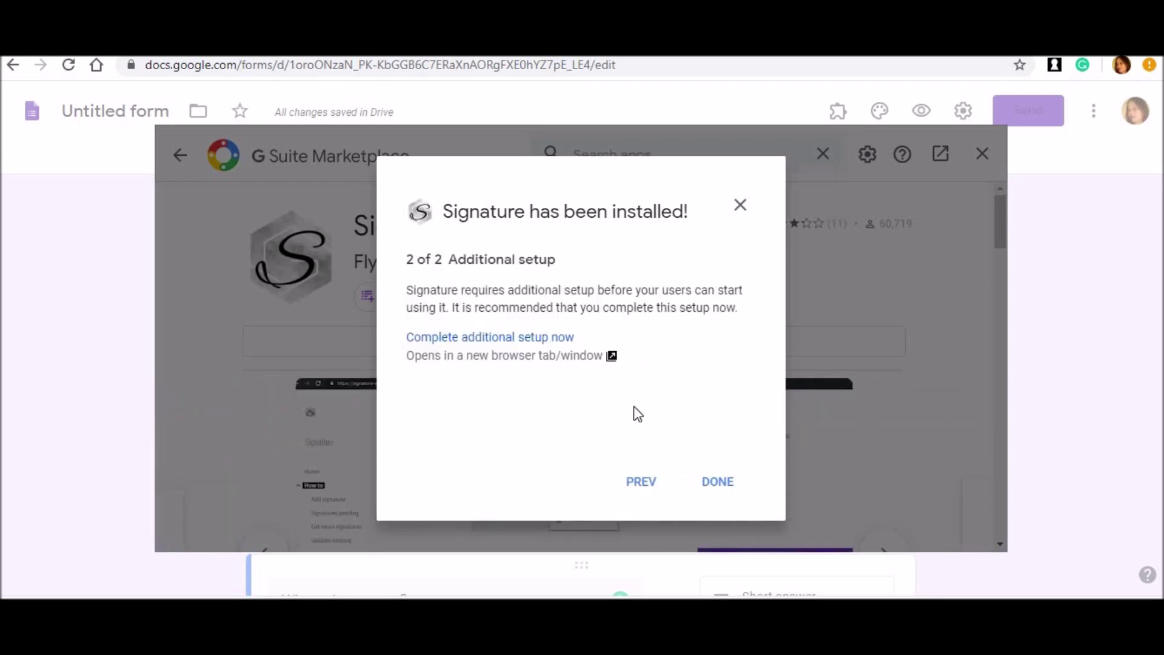
pyautogui.click(532, 340)
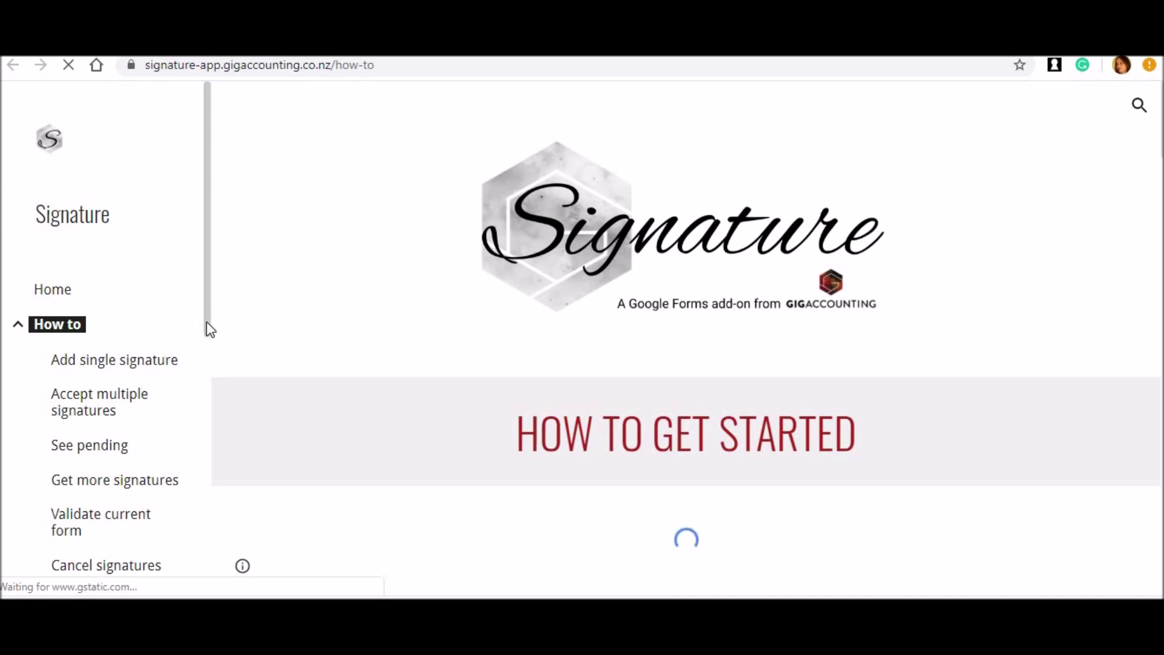
# Step: Open the "Add single signature" how-to guide on the Signature site and review its usage note and topic list
pyautogui.moveTo(206, 323); pyautogui.dragTo(206, 336)
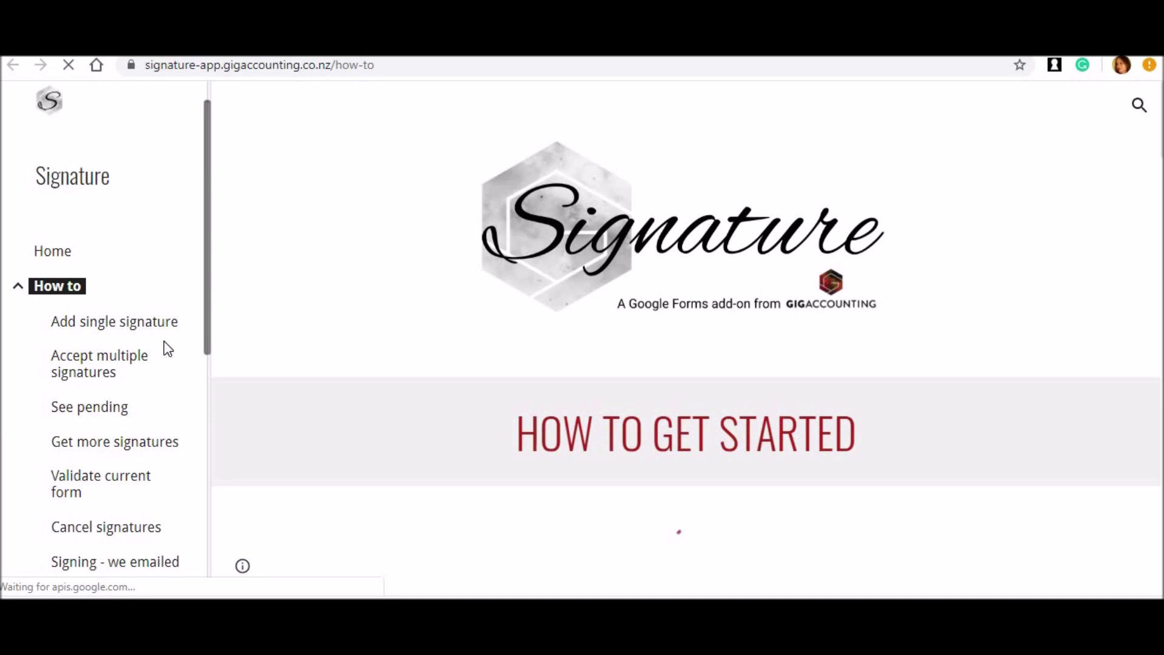
pyautogui.scroll(-2, 130, 385)
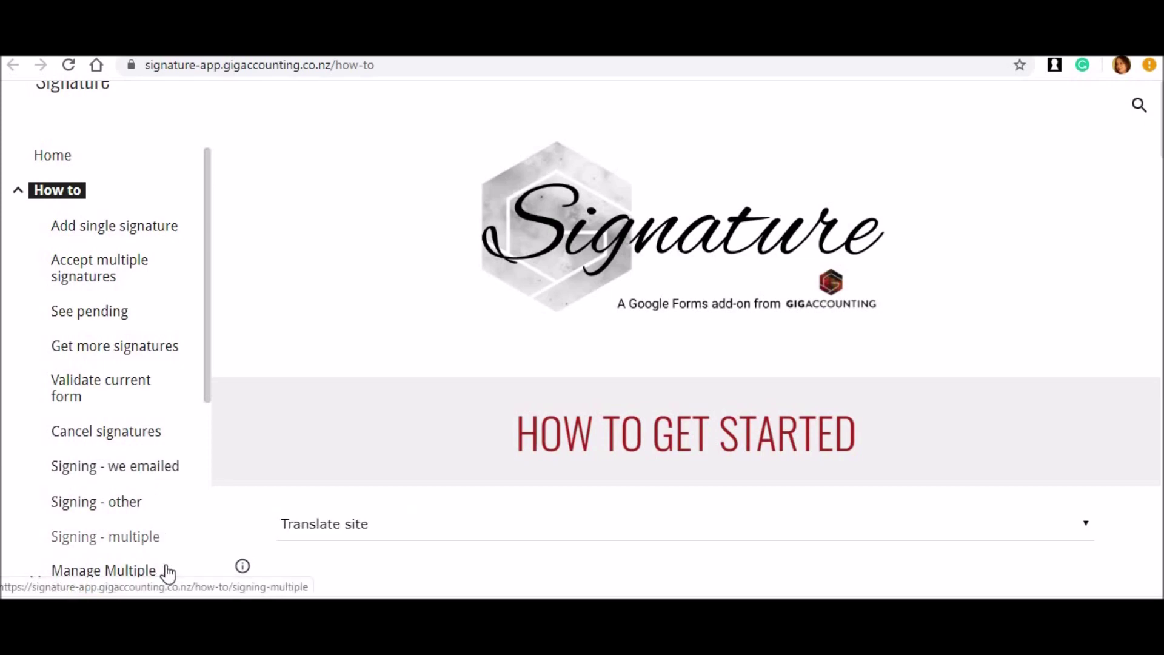
pyautogui.click(157, 235)
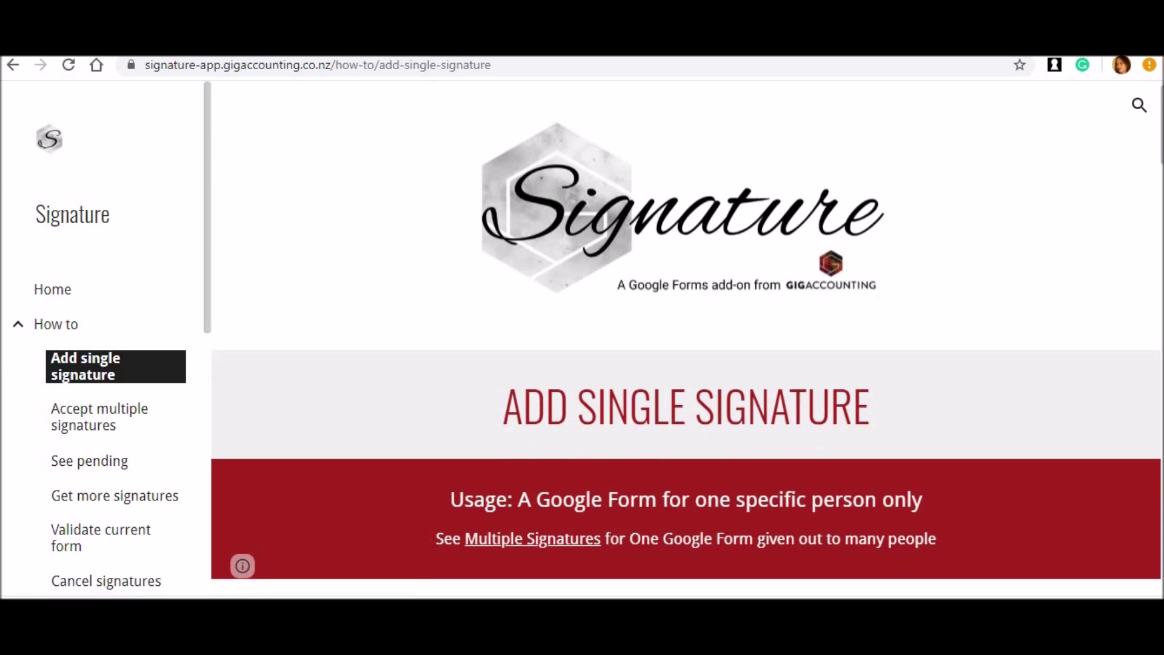
pyautogui.scroll(-2, 686, 339)
pyautogui.scroll(-3, 685, 340)
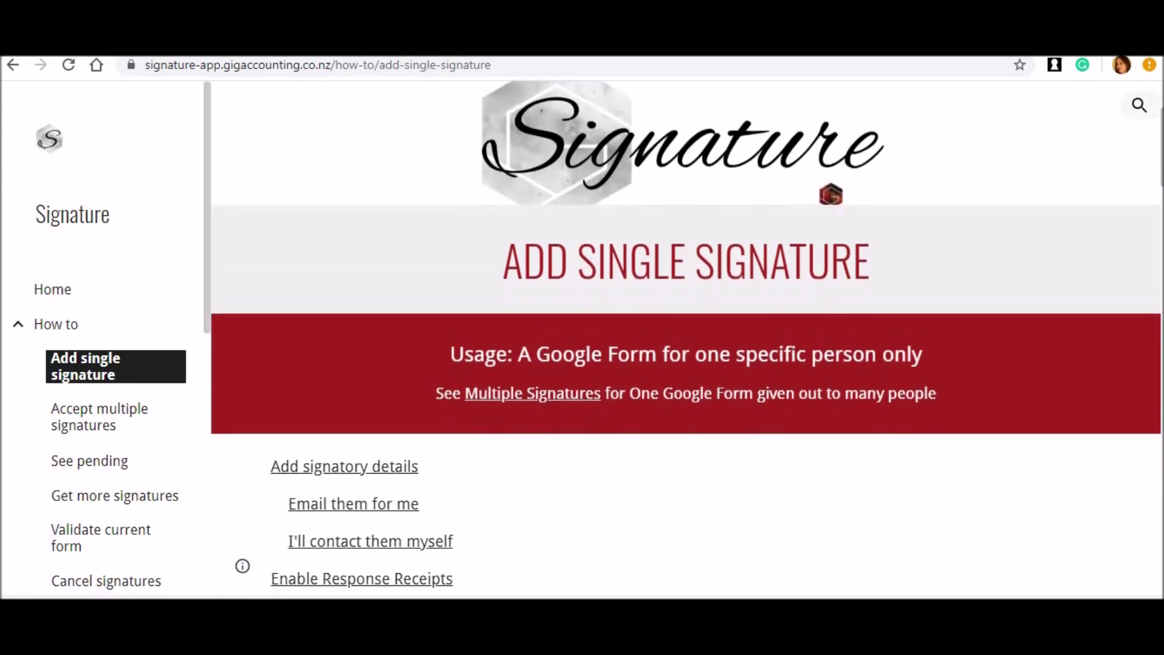
pyautogui.scroll(-1, 685, 340)
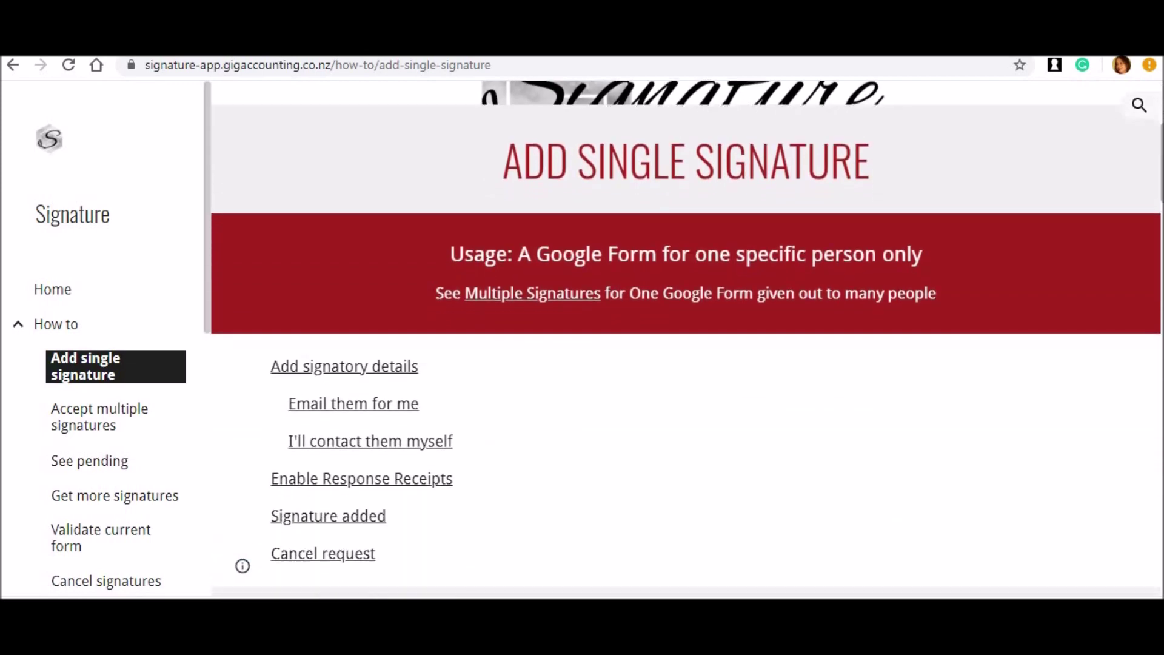
pyautogui.scroll(-2, 685, 339)
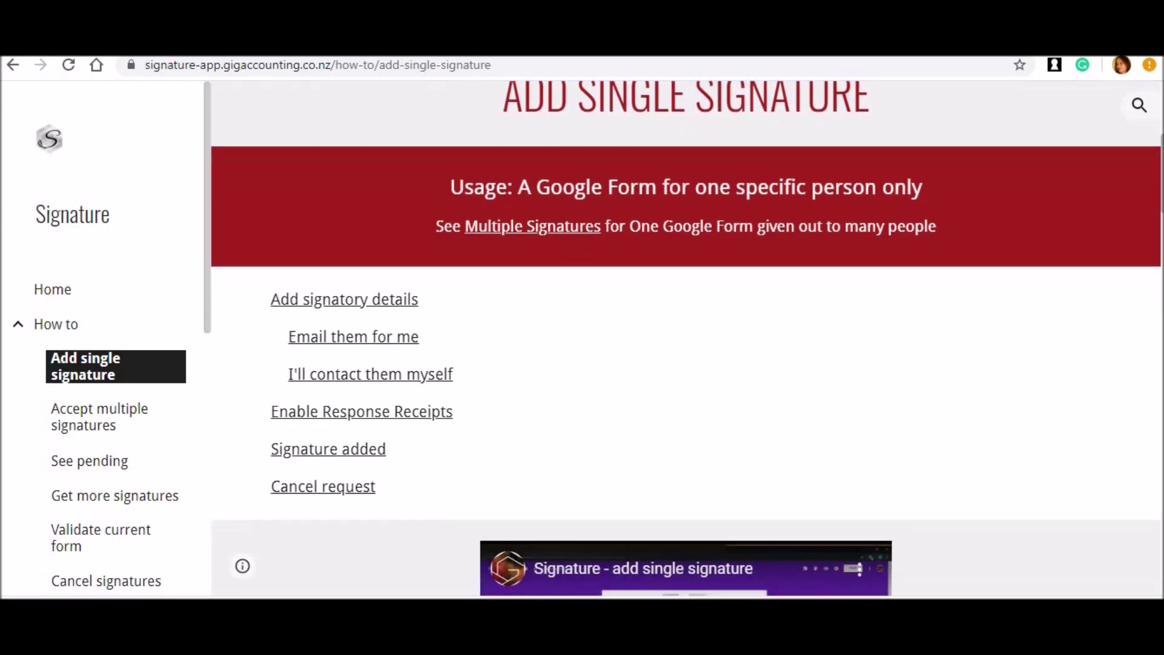
pyautogui.scroll(-1, 685, 340)
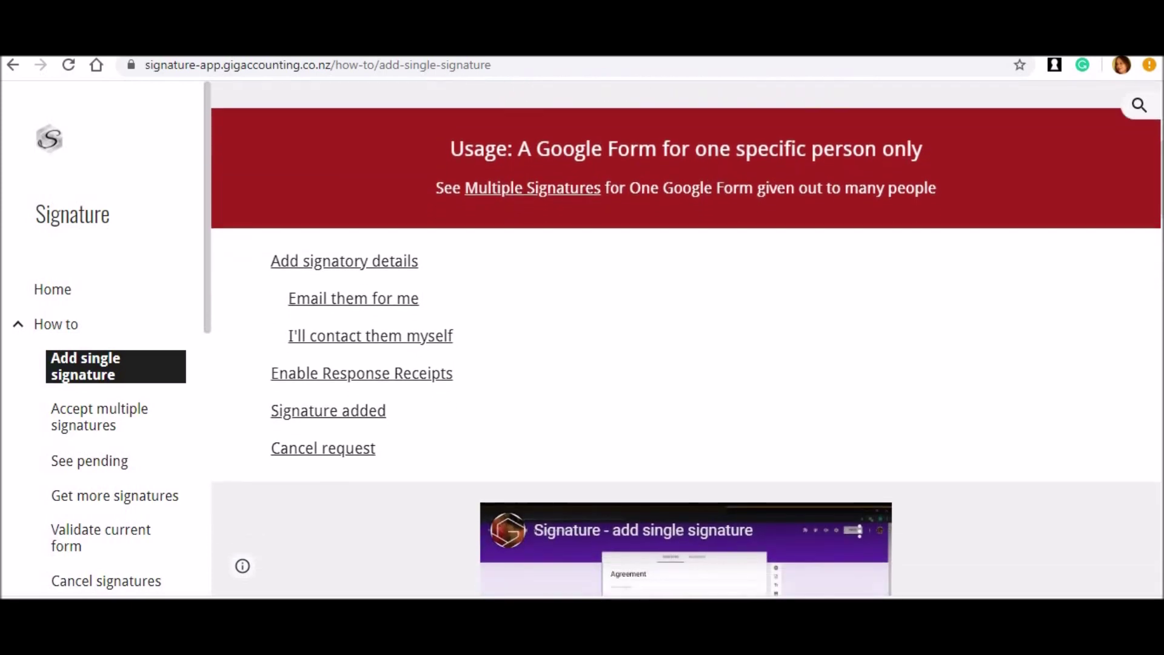
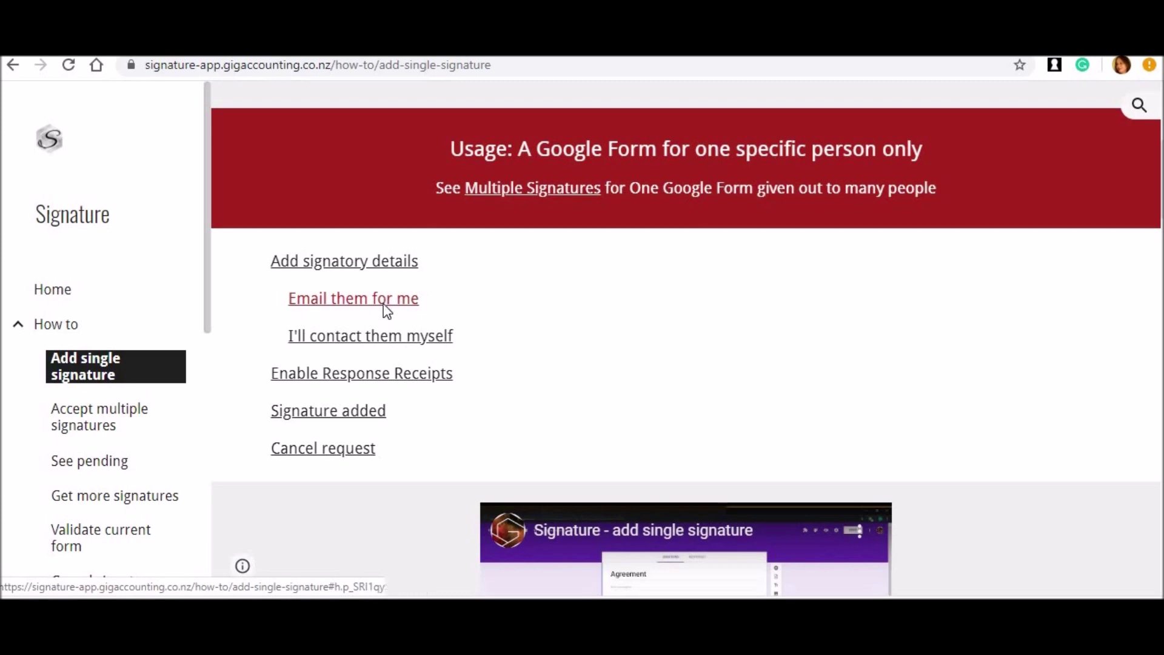
# Step: Go to the guide's "Email them for me" section and read the two options for notifying the signatory
pyautogui.click(386, 311)
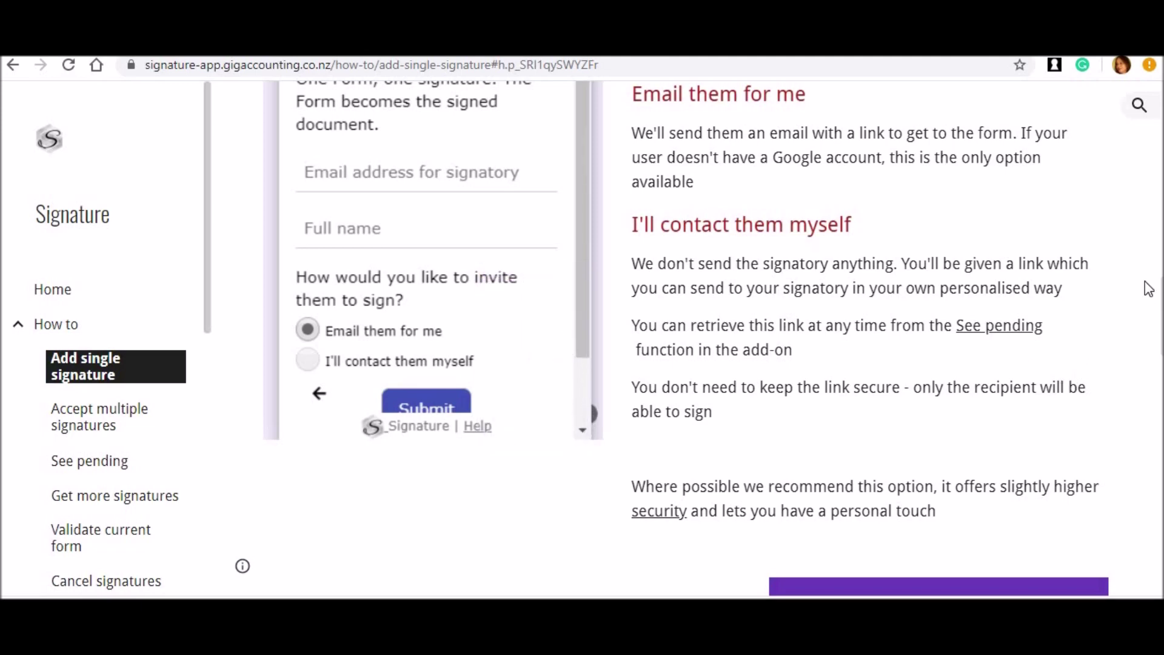
pyautogui.moveTo(1106, 382); pyautogui.dragTo(1104, 308)
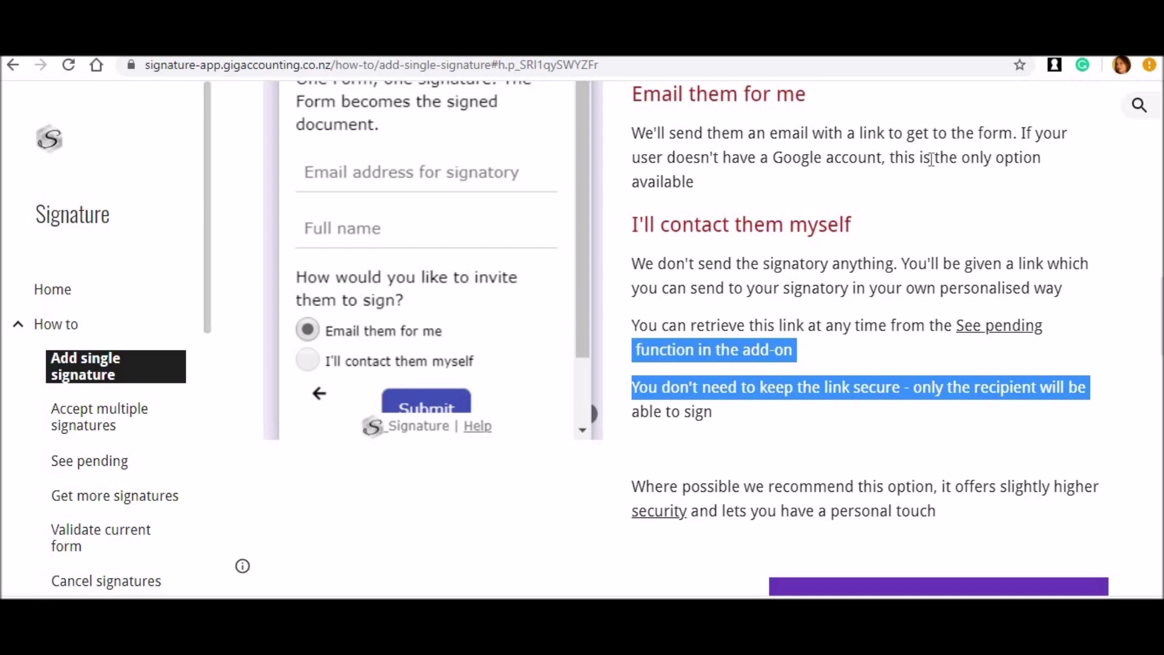
pyautogui.click(918, 207)
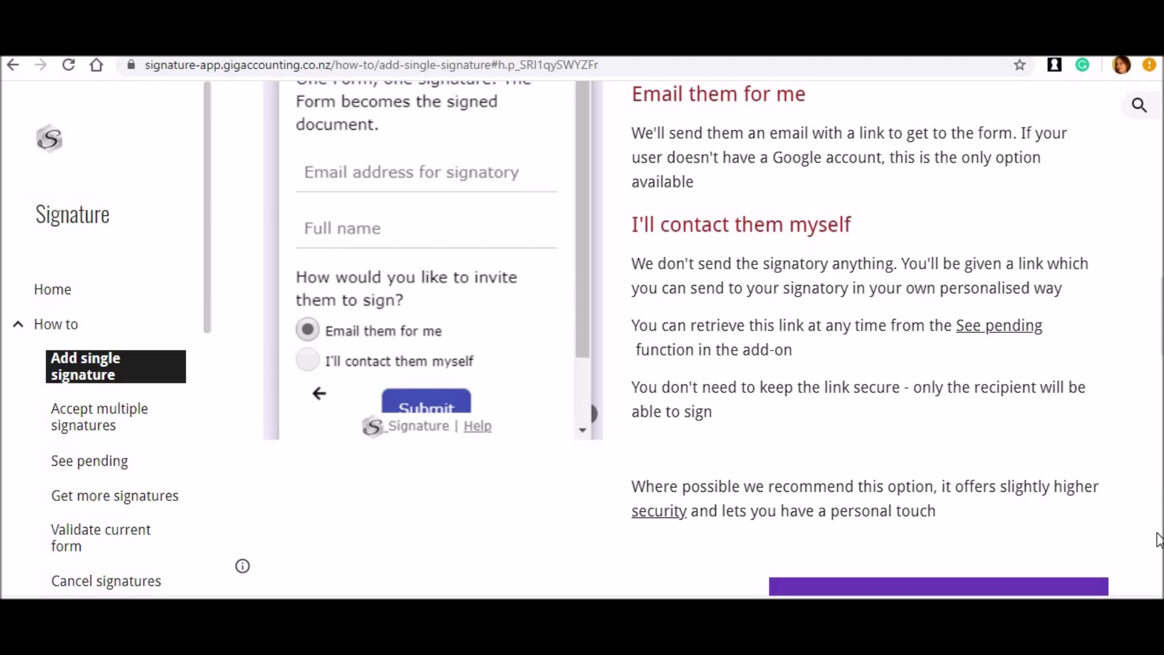
# Step: Reload the "Add single signature" guide and read it from signatory details through Cancel request, finishing back at its beginning
pyautogui.moveTo(206, 257)
pyautogui.mouseDown()
pyautogui.moveTo(202, 377)
pyautogui.moveTo(185, 288)
pyautogui.moveTo(187, 312)
pyautogui.mouseUp()
pyautogui.click(131, 277)
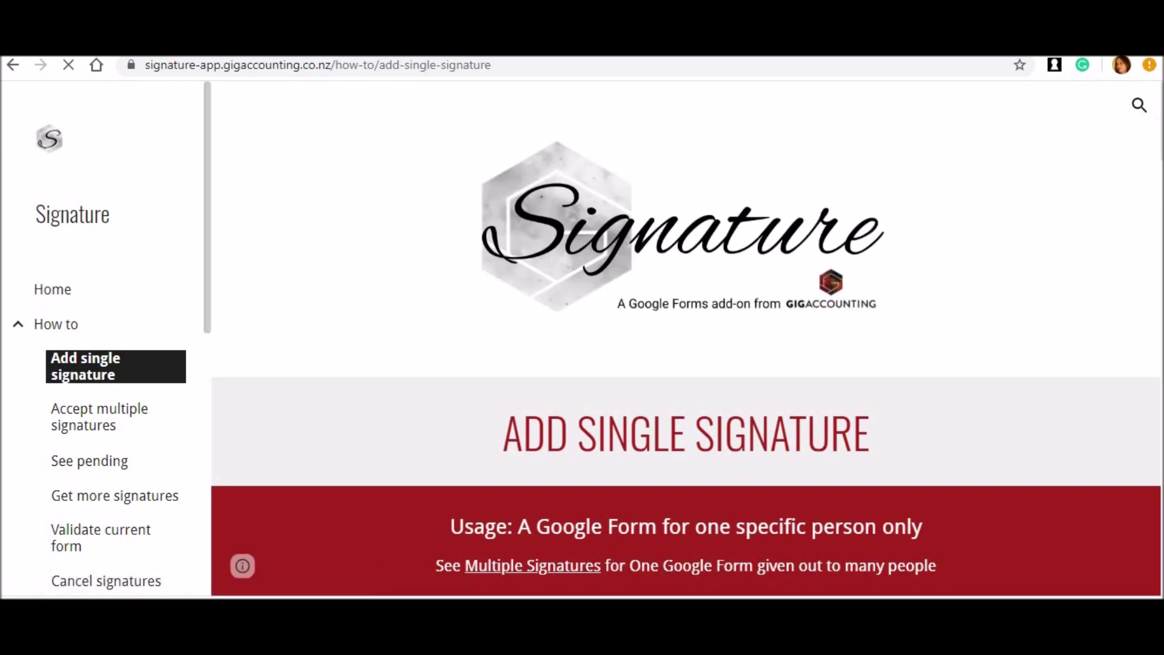
pyautogui.scroll(-2, 1161, 181)
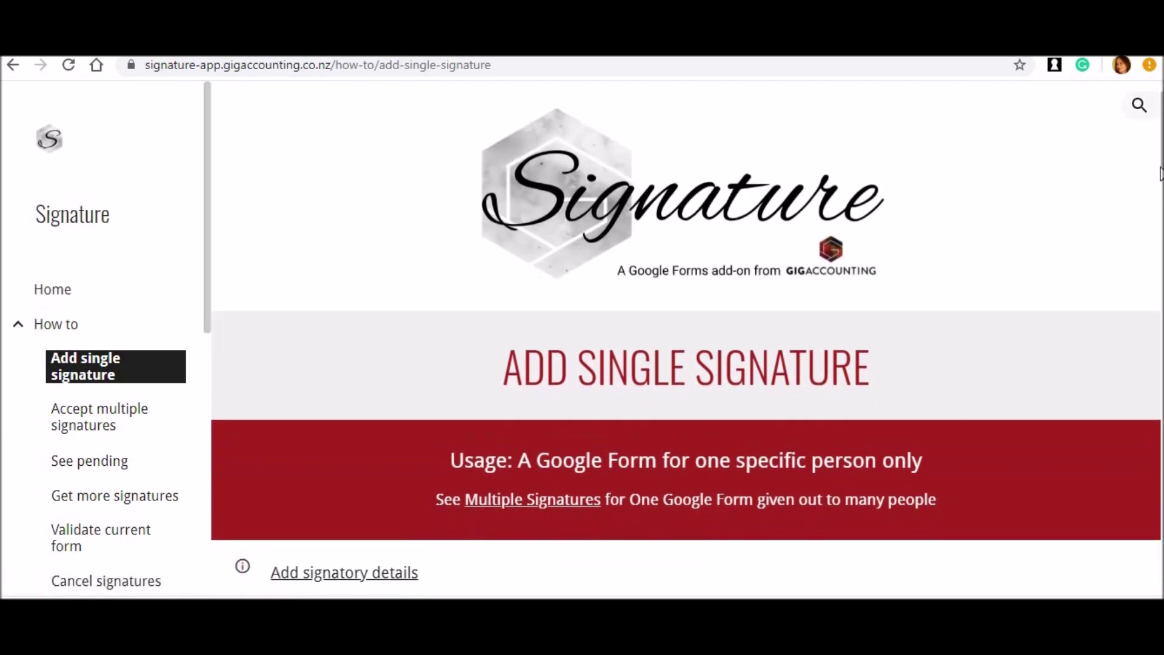
pyautogui.scroll(-4, 1161, 180)
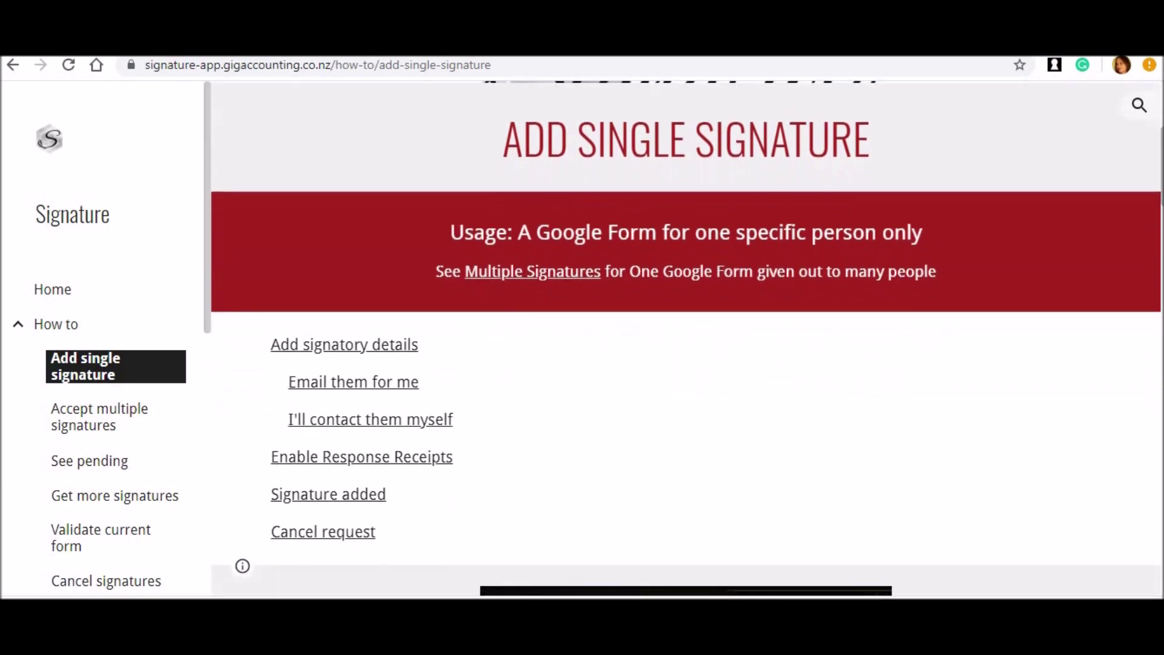
pyautogui.scroll(-5, 688, 338)
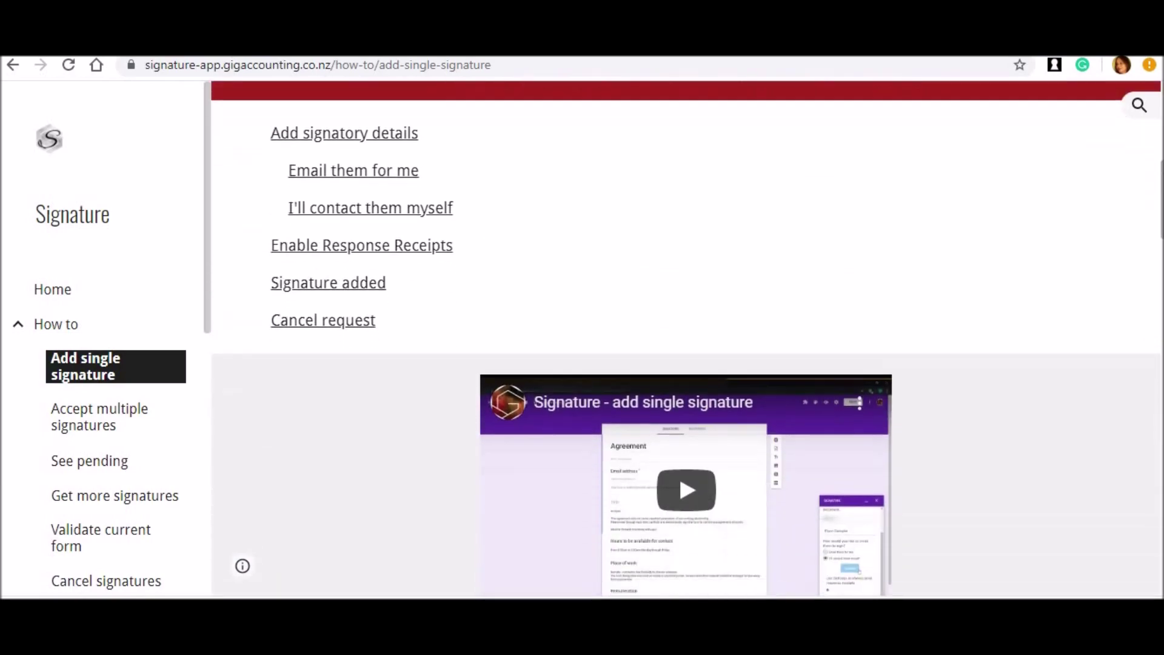
pyautogui.scroll(-10, 686, 339)
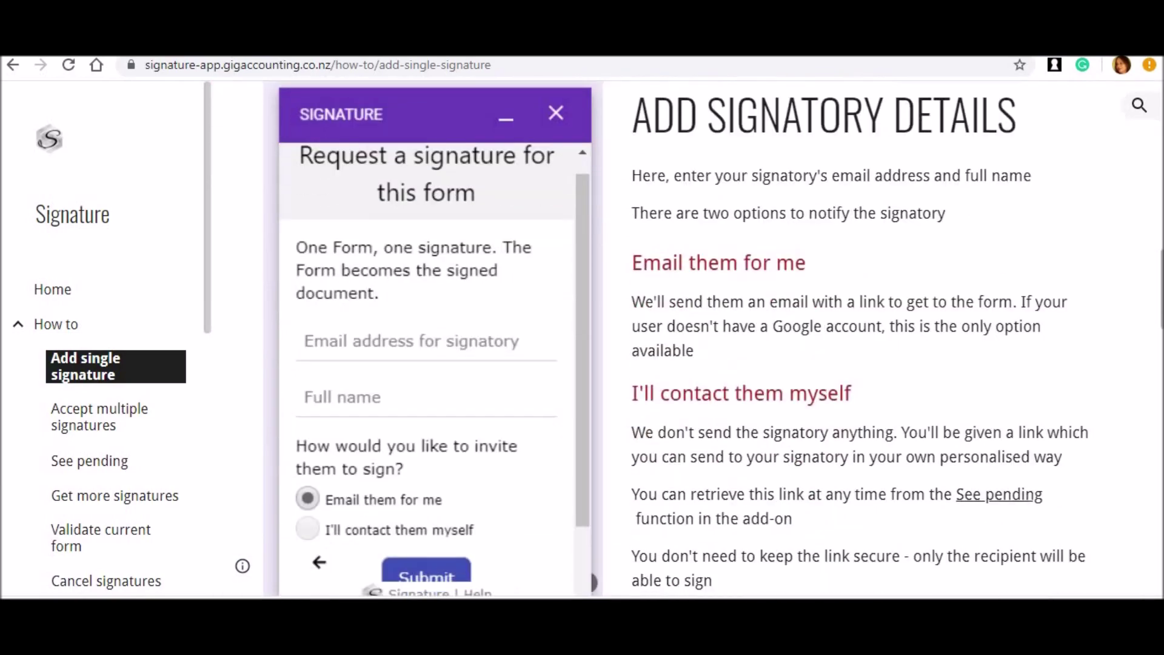
pyautogui.scroll(-11, 686, 338)
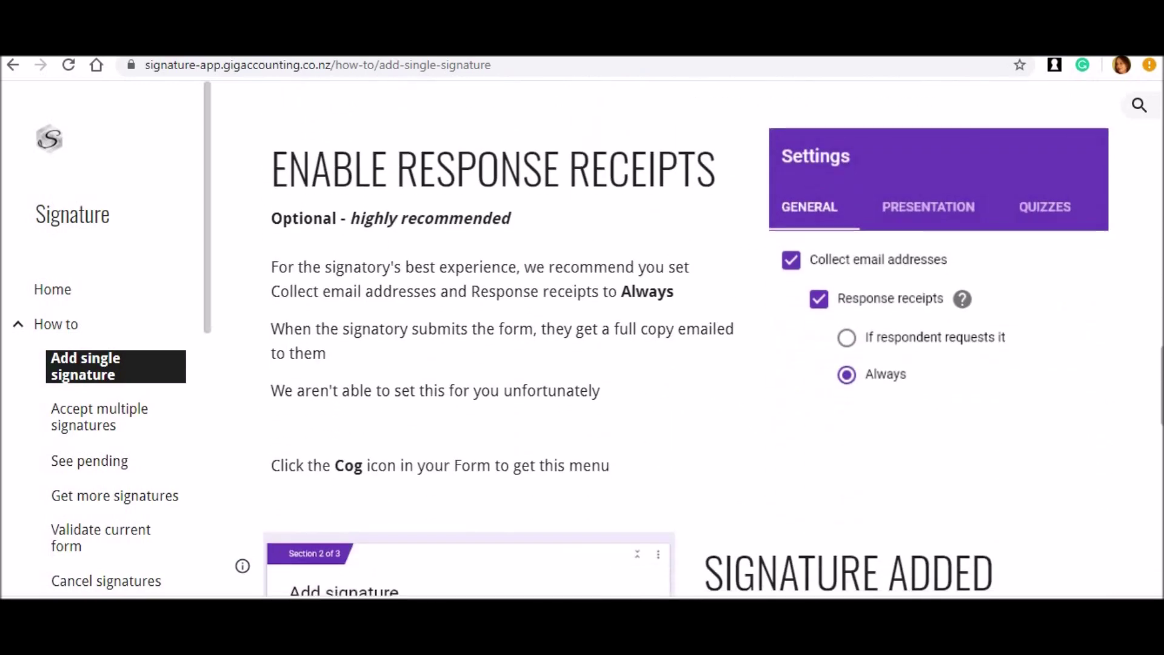
pyautogui.scroll(-5, 686, 338)
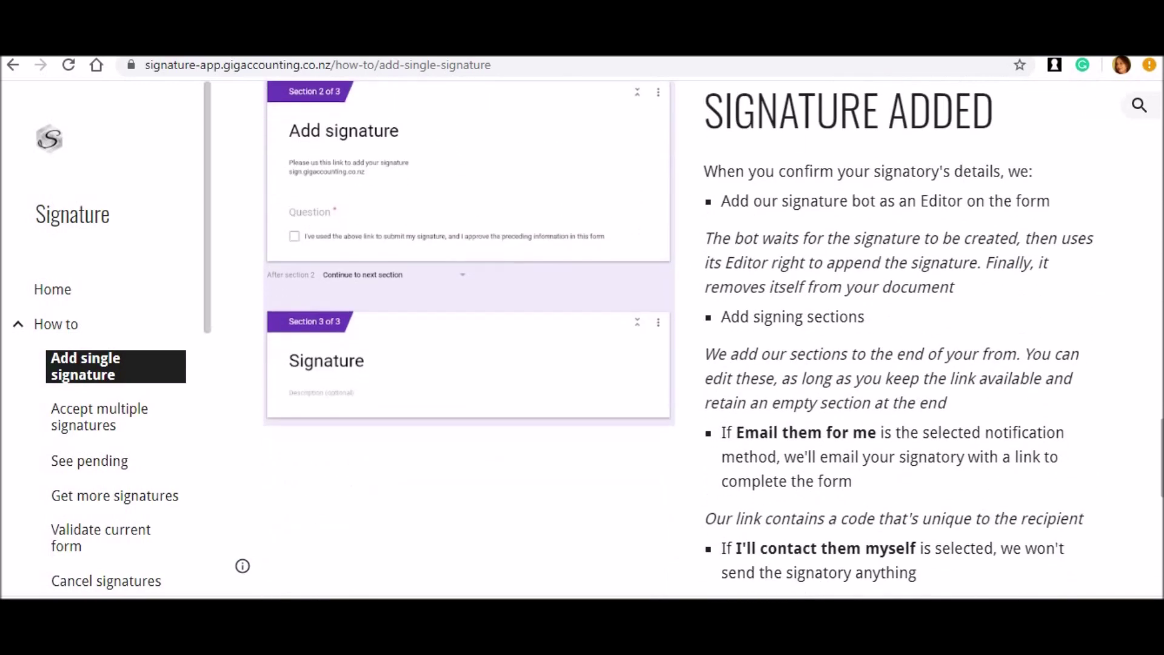
pyautogui.scroll(-9, 686, 338)
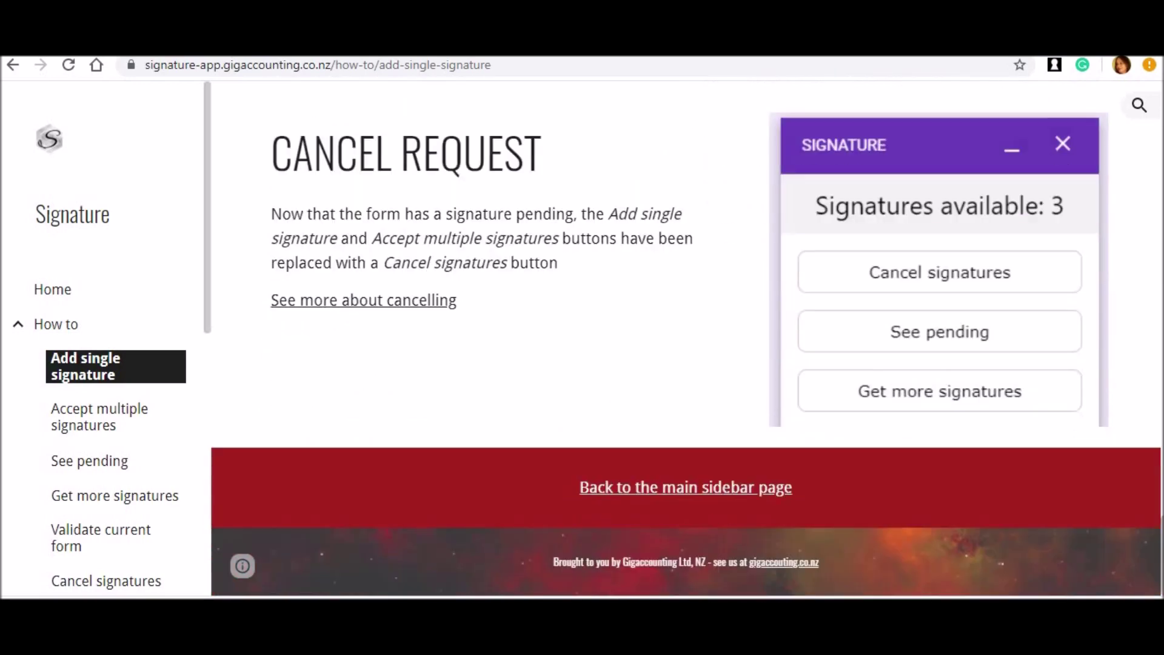
pyautogui.scroll(20, 1154, 436)
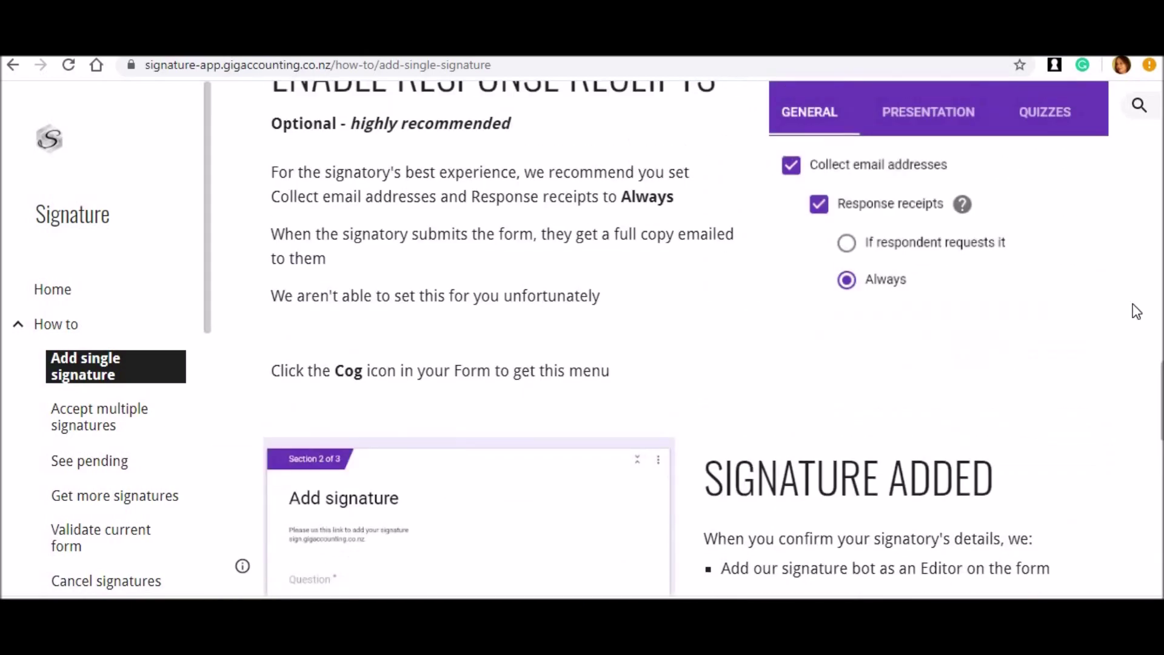
pyautogui.scroll(15, 1129, 275)
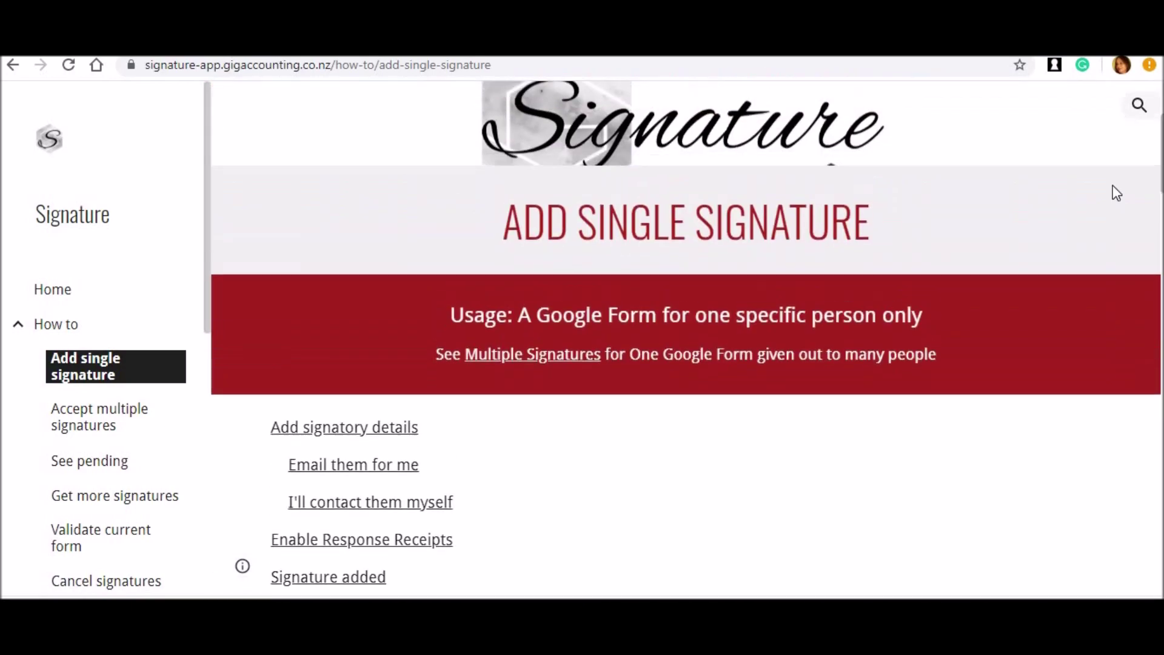
pyautogui.scroll(1, 1109, 160)
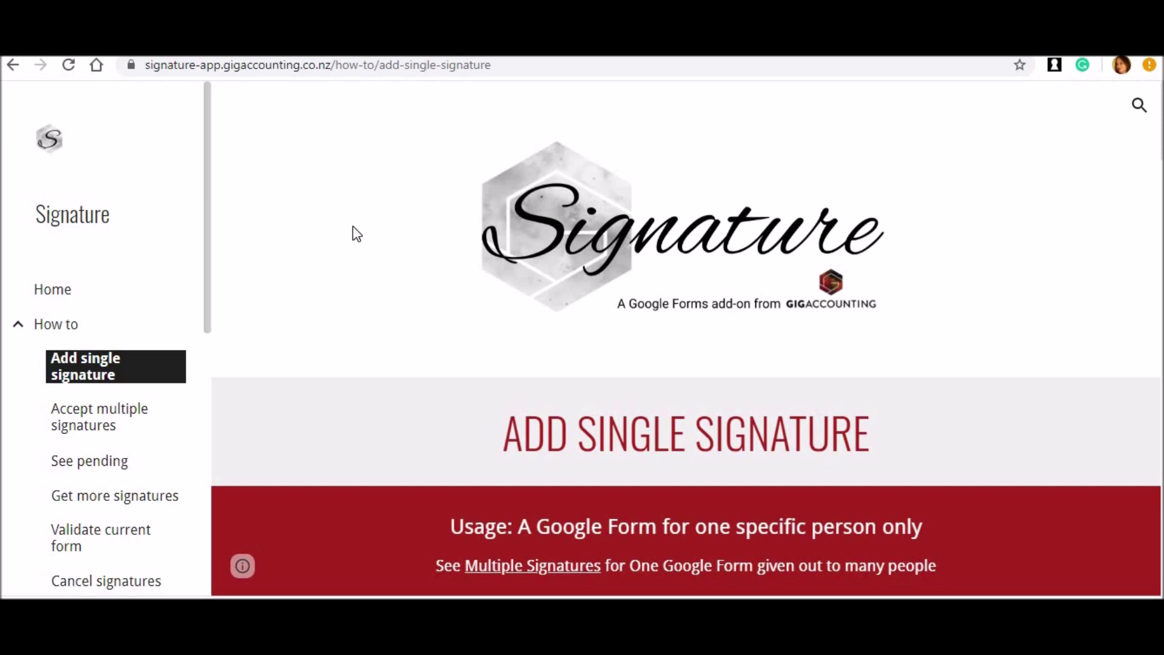
# Step: Open the Signature site's Home page and read its introduction, the free monthly signatures offer and the pricing
pyautogui.click(54, 291)
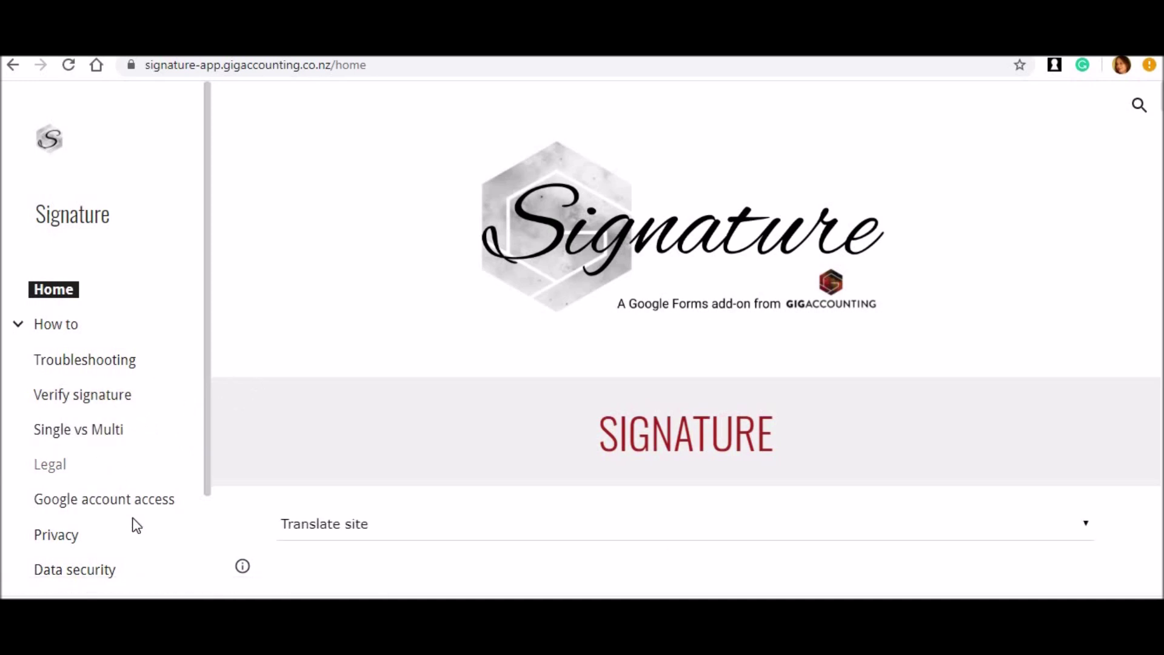
pyautogui.moveTo(204, 442)
pyautogui.mouseDown()
pyautogui.moveTo(200, 549)
pyautogui.moveTo(204, 290)
pyautogui.mouseUp()
pyautogui.scroll(-8, 685, 339)
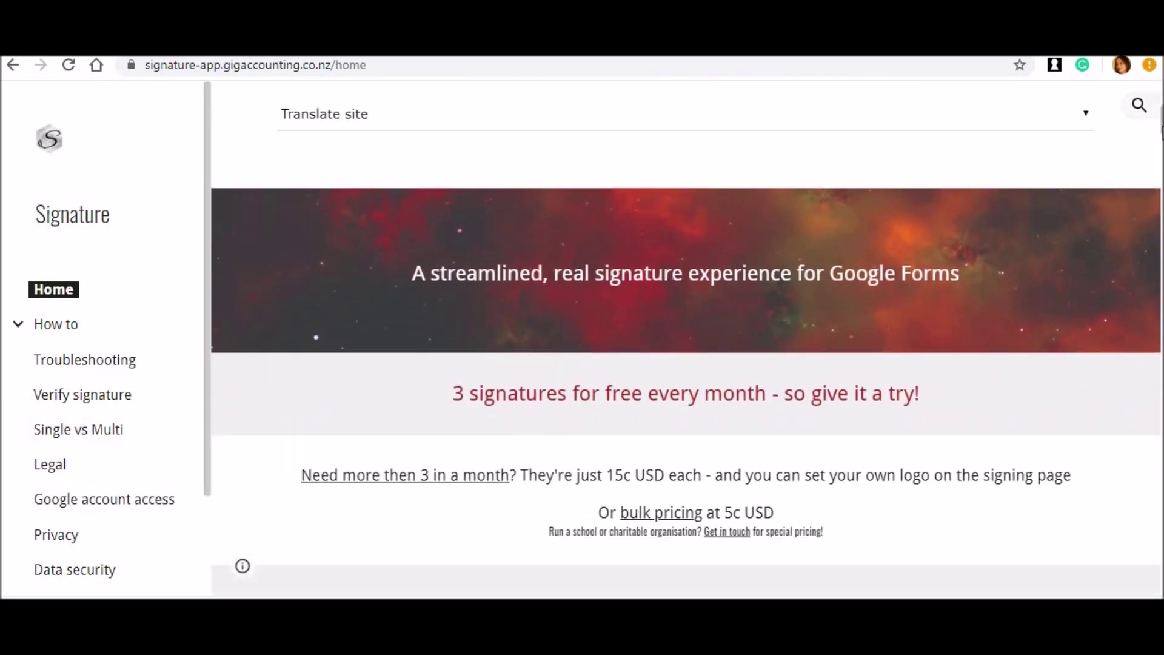
pyautogui.scroll(-3, 1162, 130)
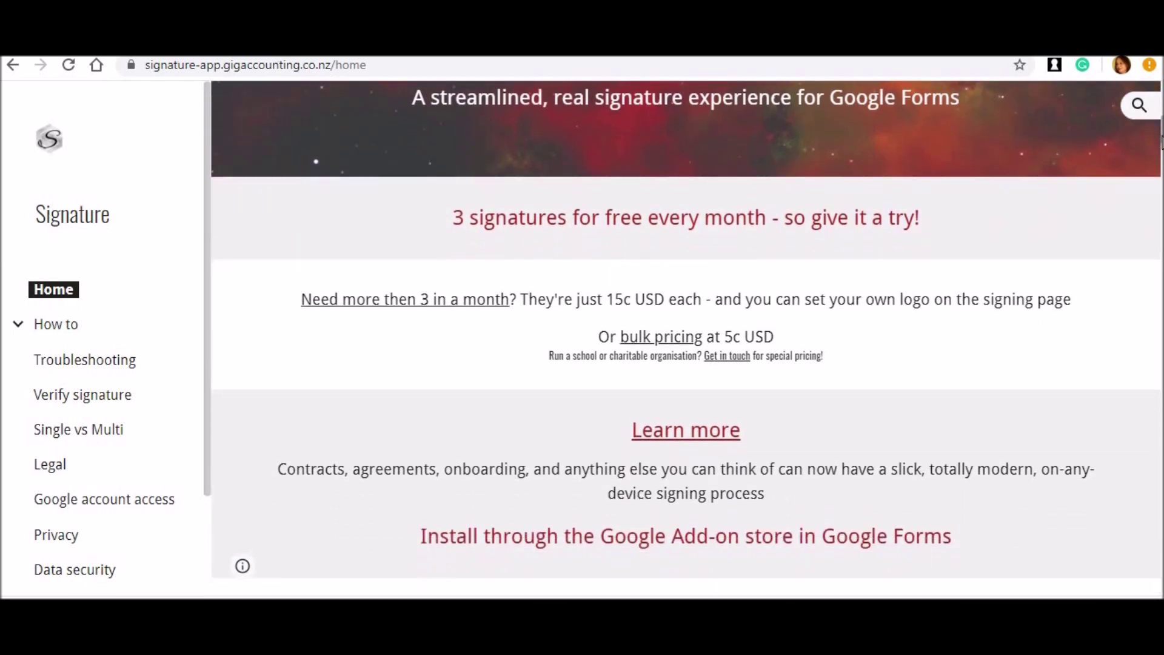
pyautogui.scroll(-2, 1161, 144)
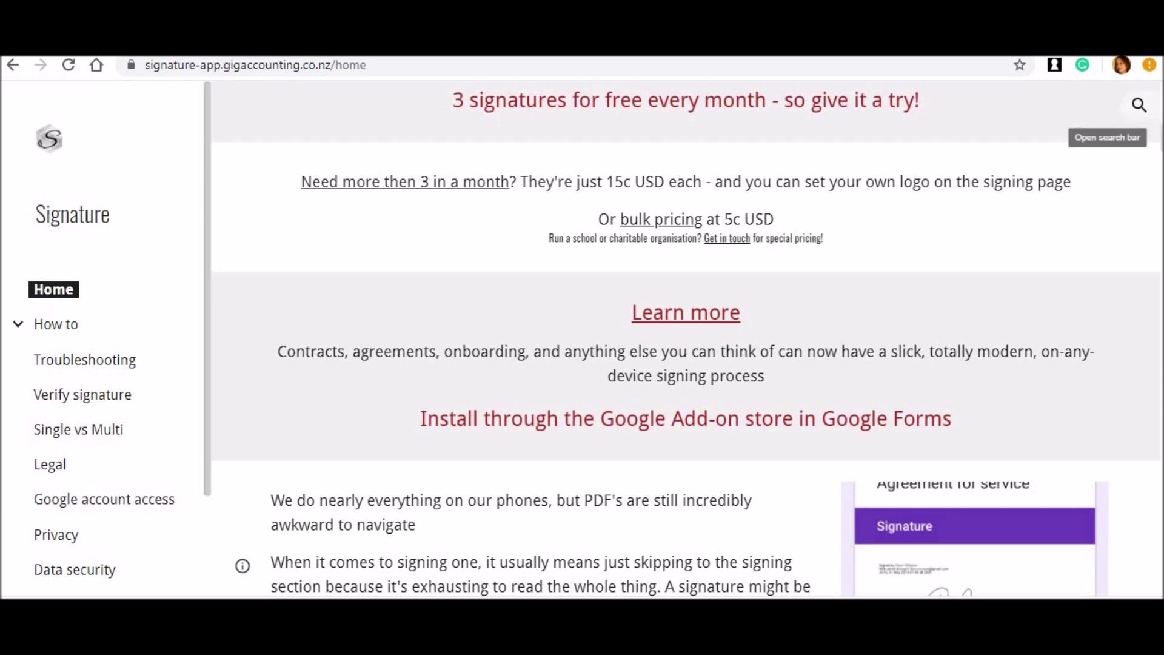
pyautogui.scroll(-2, 1160, 139)
pyautogui.scroll(-7, 1159, 140)
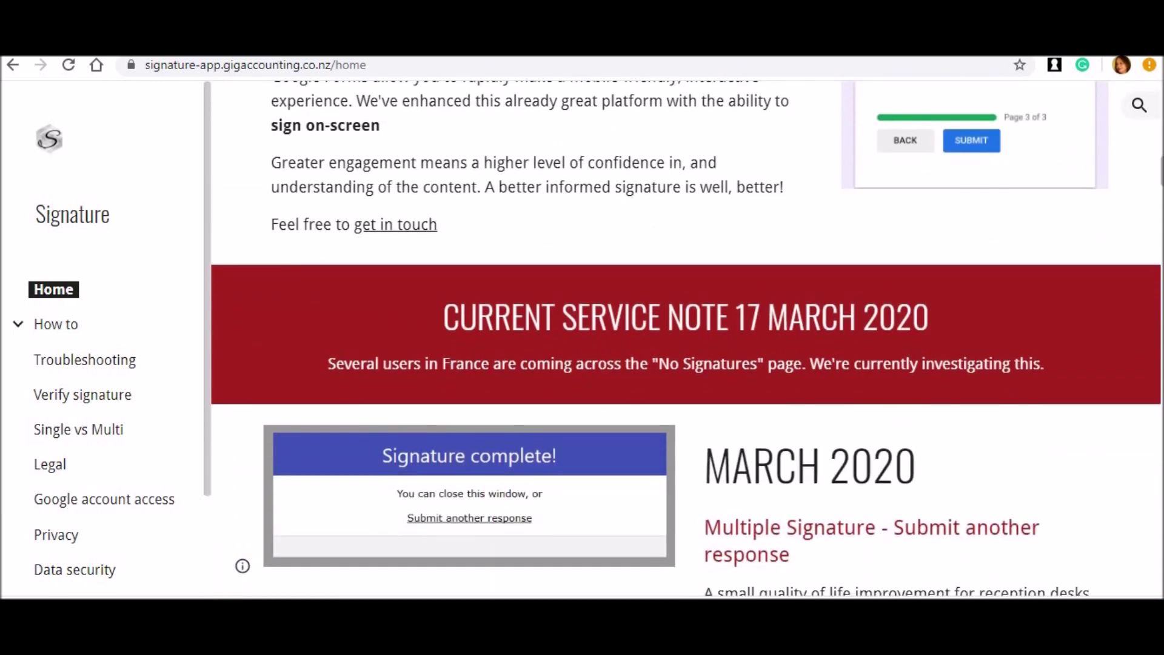
# Step: Read the Home page's service note and feature updates from March 2020 back to October 2019
pyautogui.scroll(-3, 687, 338)
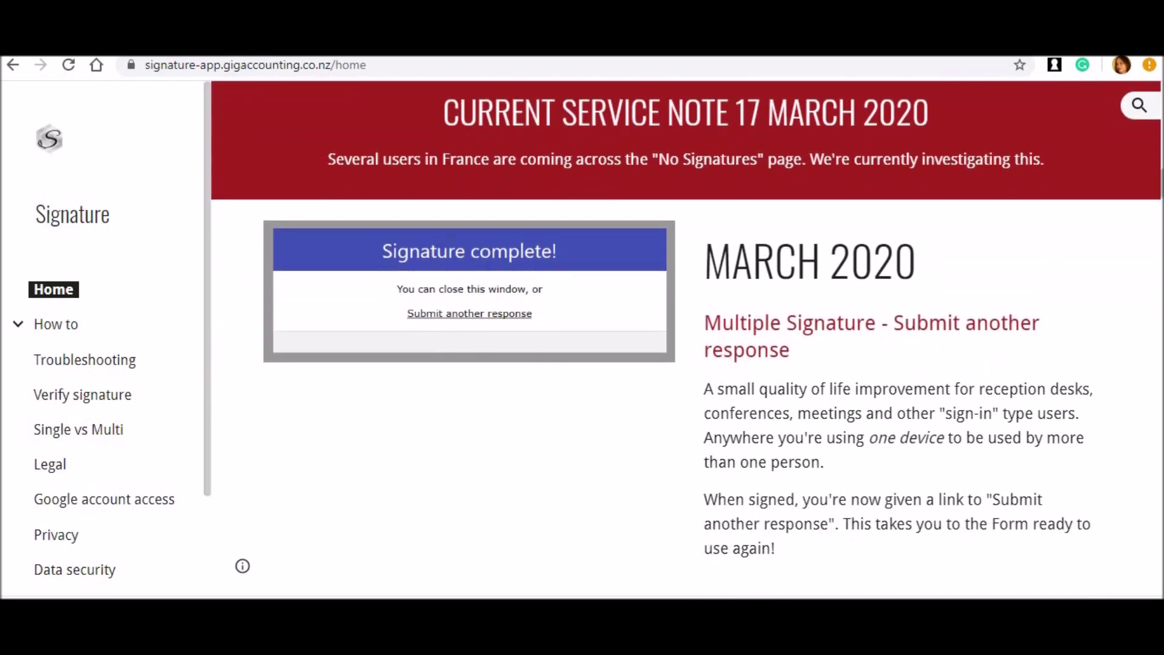
pyautogui.scroll(-5, 686, 339)
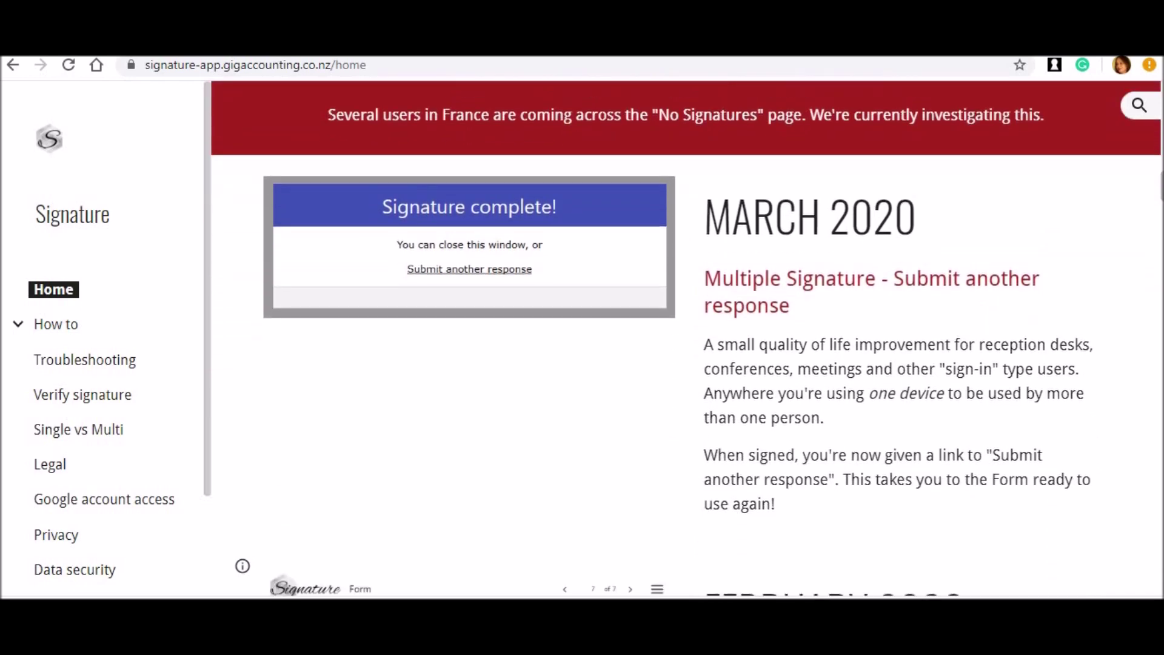
pyautogui.scroll(-4, 686, 338)
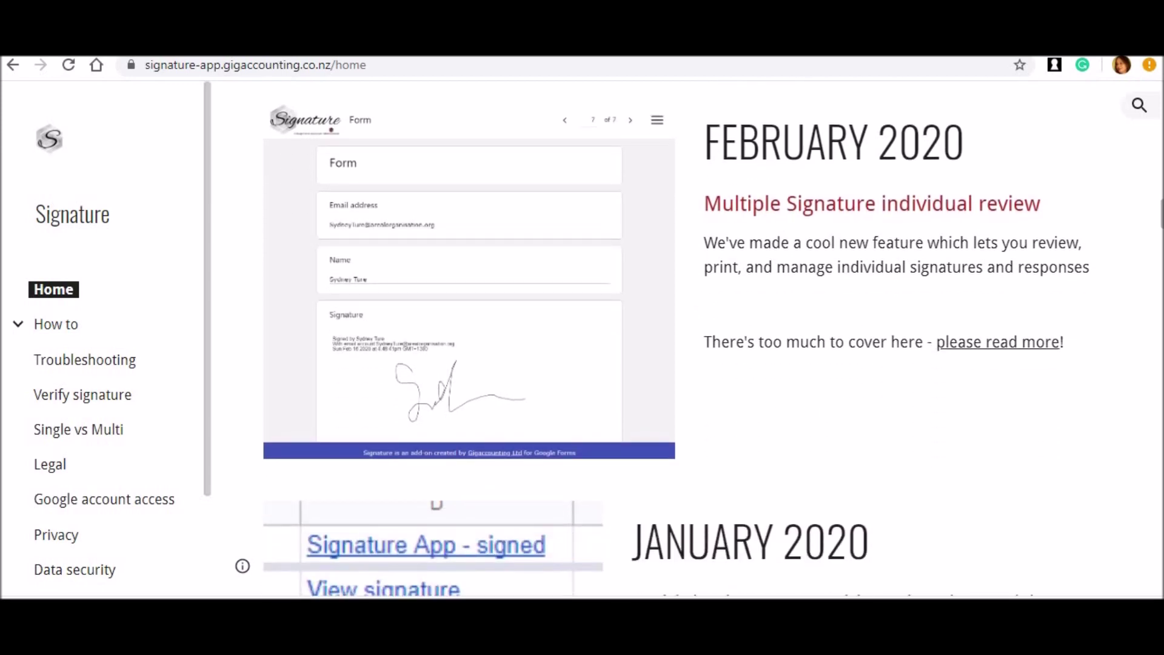
pyautogui.scroll(-1, 687, 339)
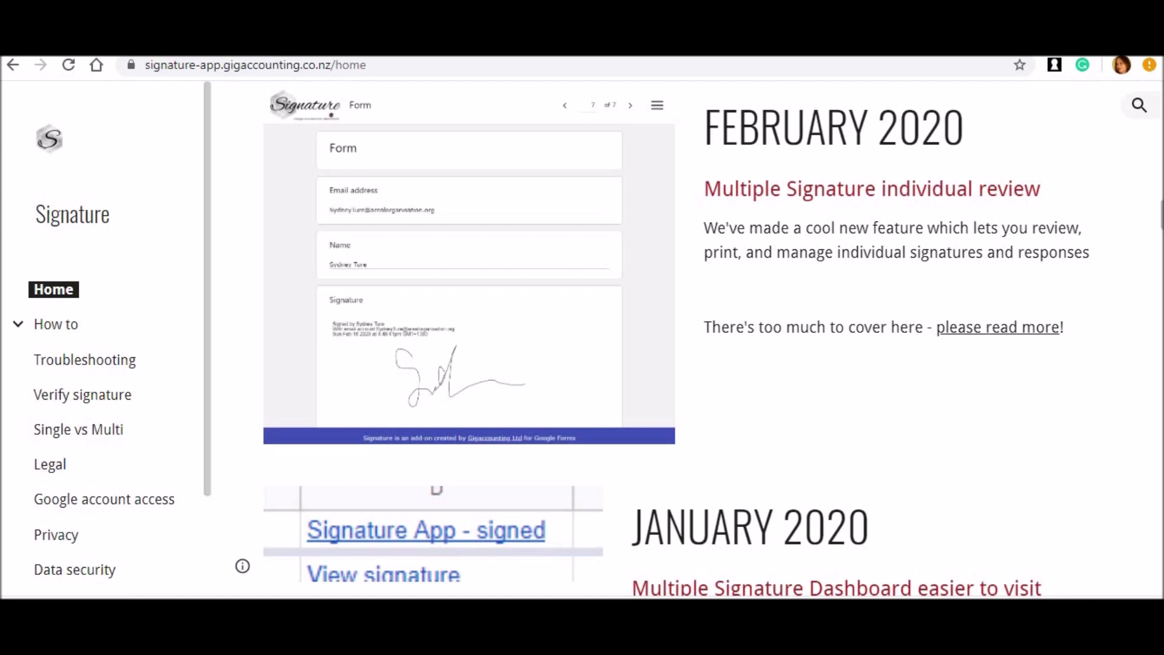
pyautogui.scroll(-4, 686, 338)
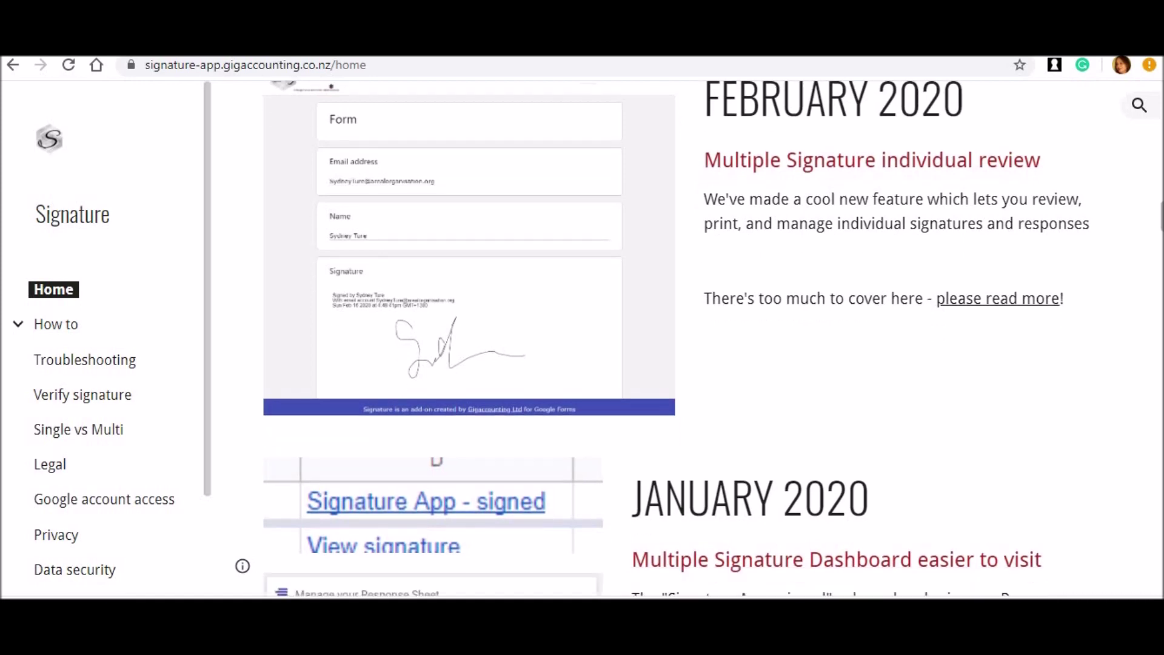
pyautogui.scroll(-5, 686, 338)
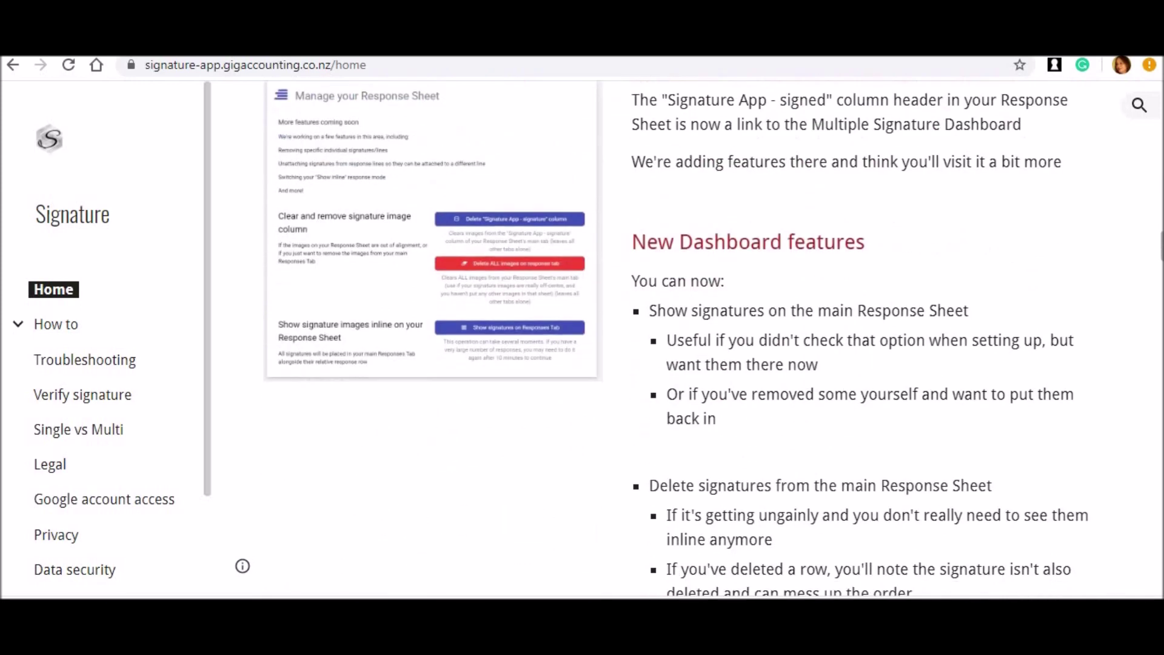
pyautogui.scroll(-18, 686, 338)
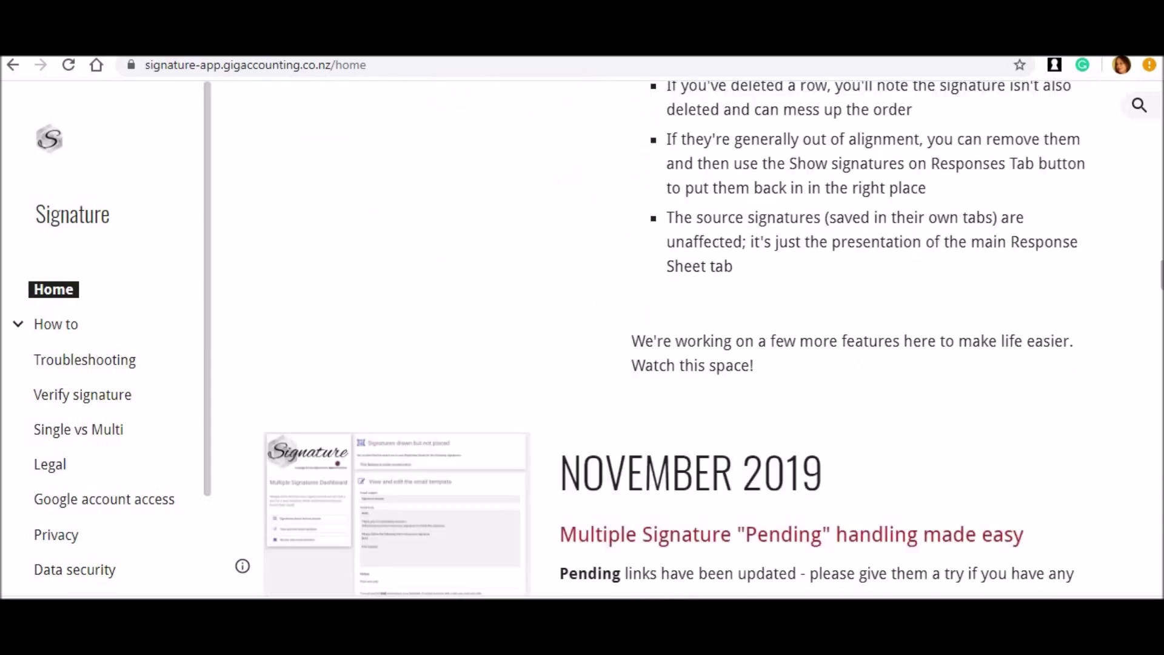
pyautogui.scroll(-8, 686, 339)
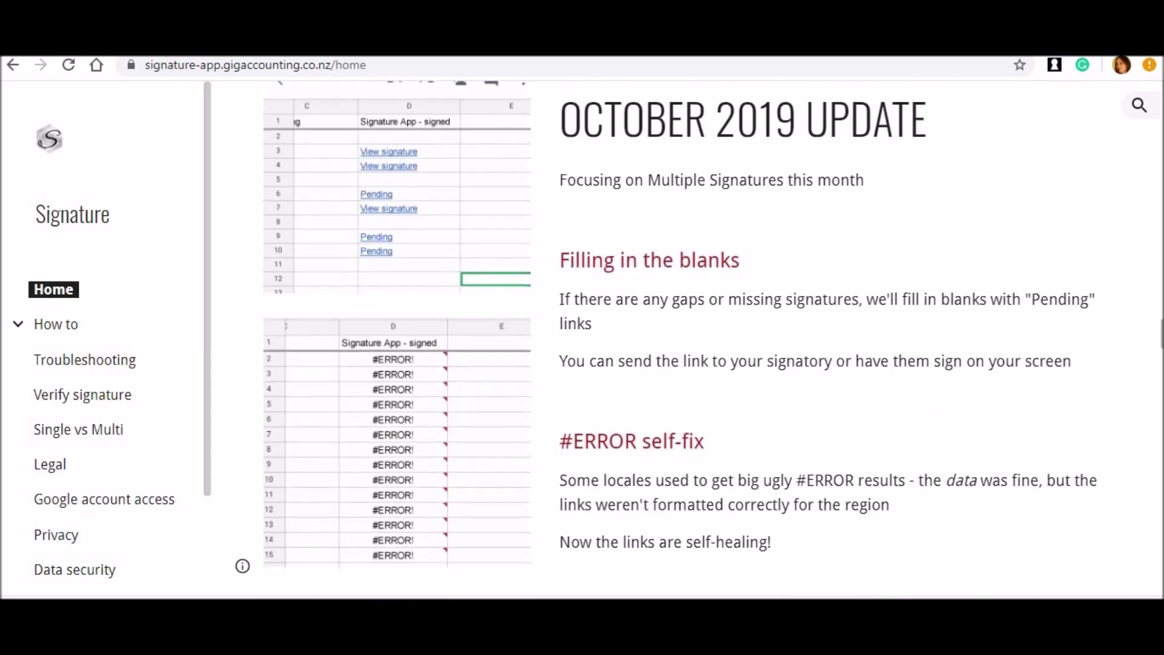
# Step: Return to the beginning of the Home page and skim it through the features survey to the oldest service notes
pyautogui.click(1155, 115)
pyautogui.scroll(4, 687, 338)
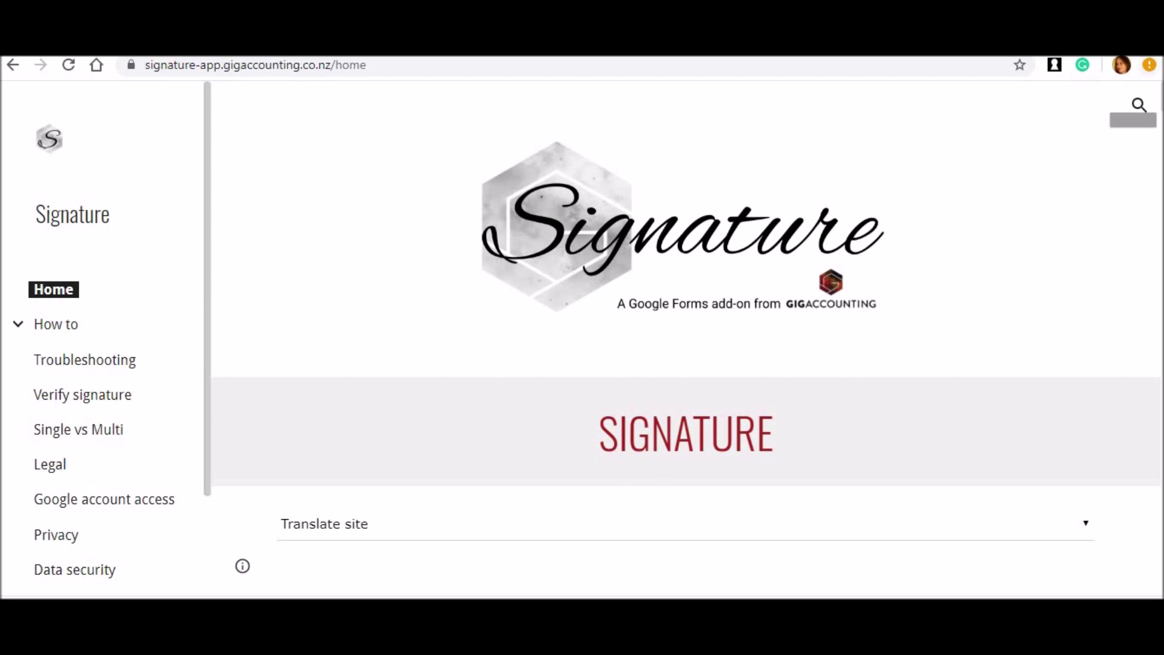
pyautogui.scroll(-3, 1152, 97)
pyautogui.scroll(-15, 686, 339)
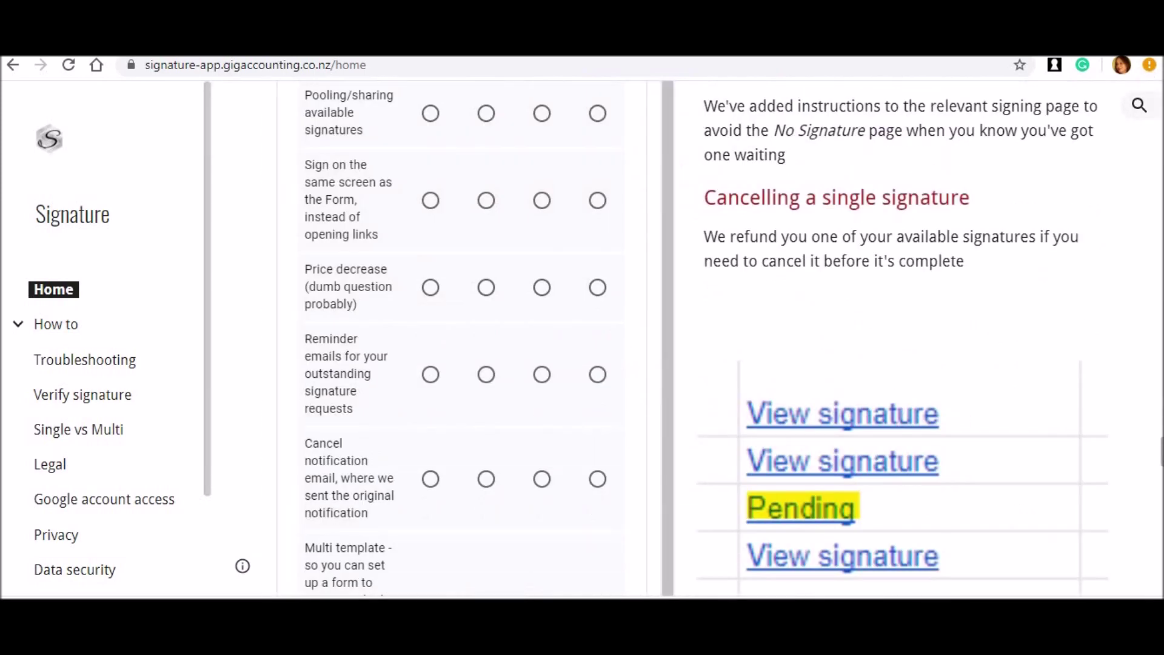
pyautogui.scroll(5, 686, 339)
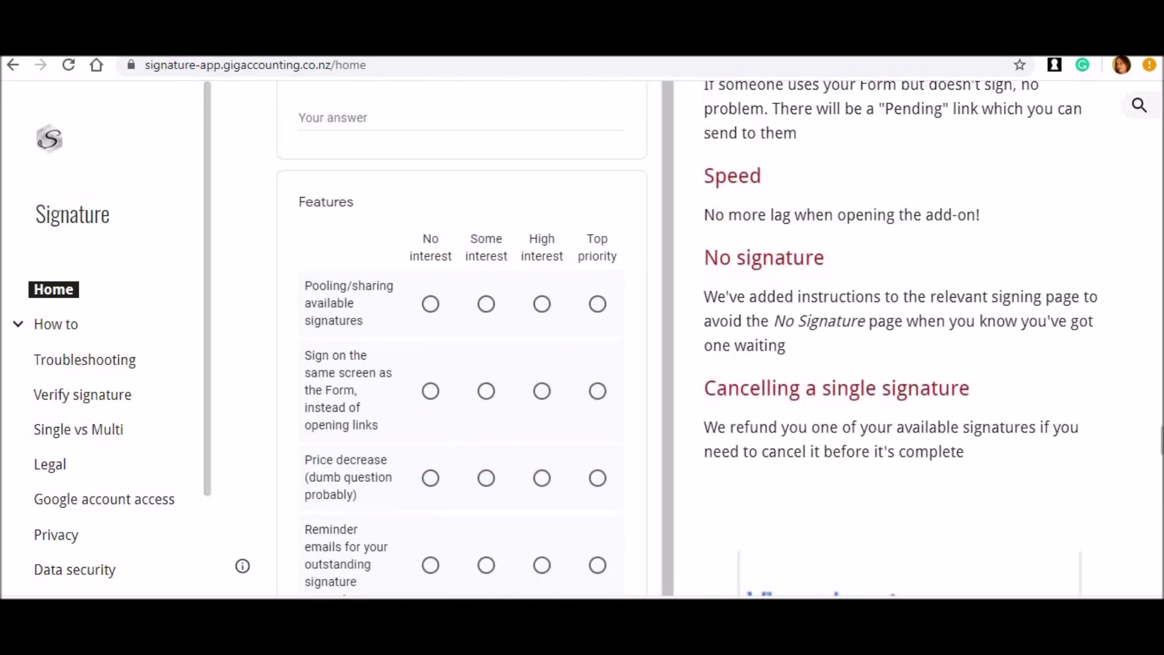
pyautogui.scroll(-5, 686, 339)
pyautogui.scroll(10, 686, 338)
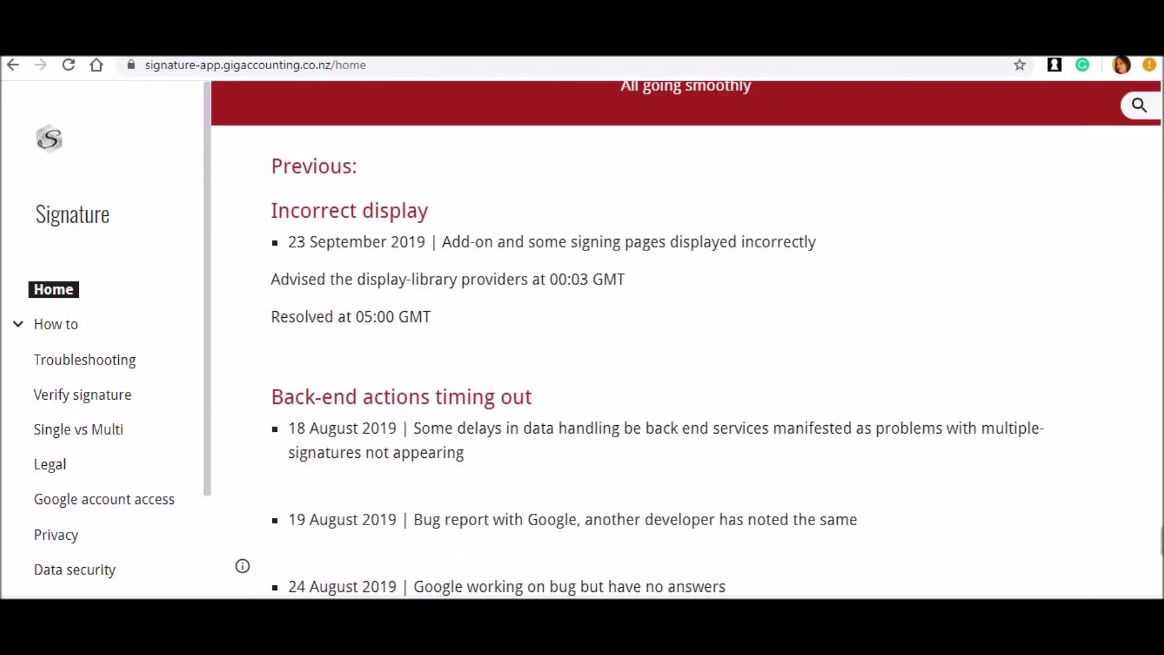
pyautogui.scroll(-12, 686, 338)
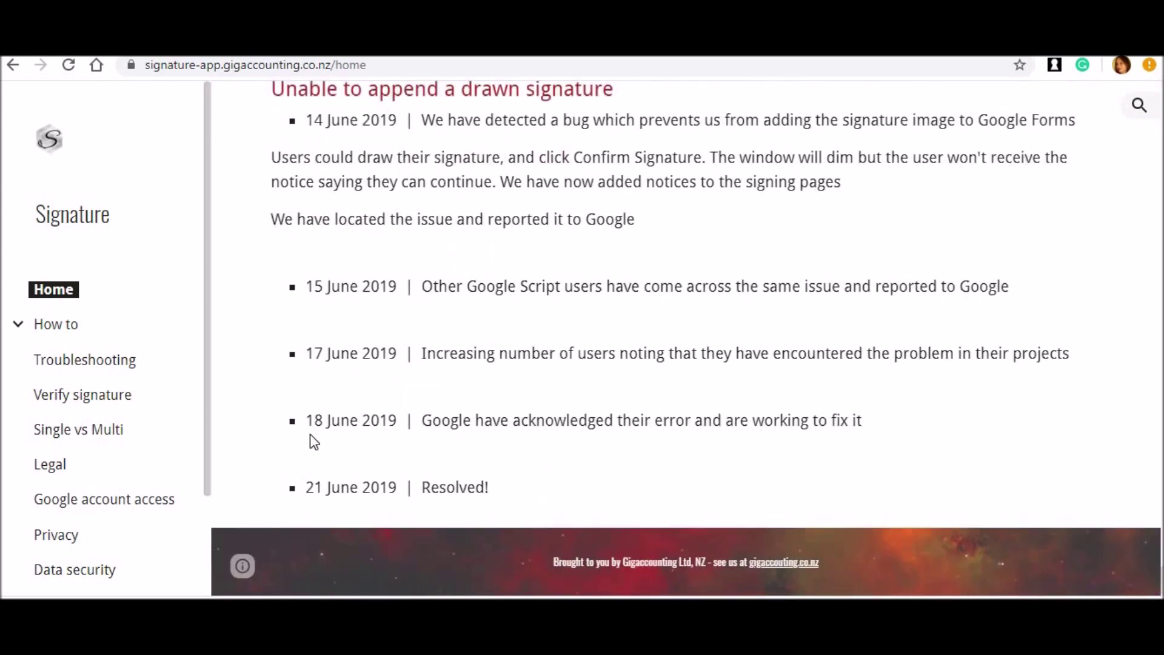
# Step: Open the "Add single signature" guide under How to and review its usage note and topic list
pyautogui.click(72, 326)
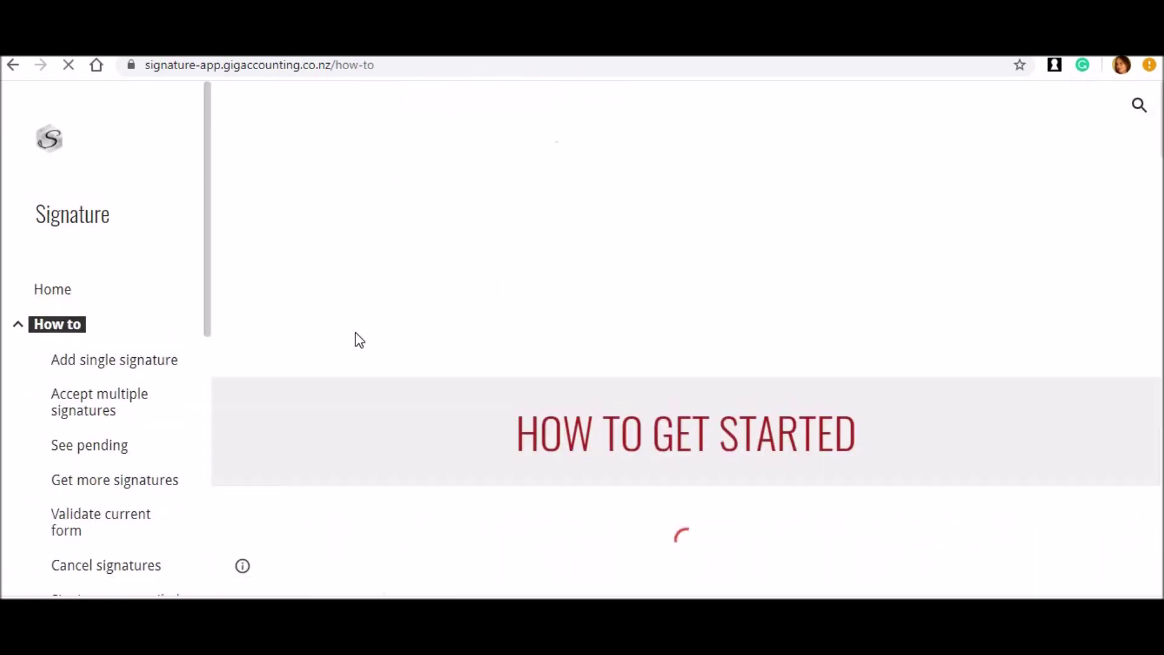
pyautogui.click(102, 363)
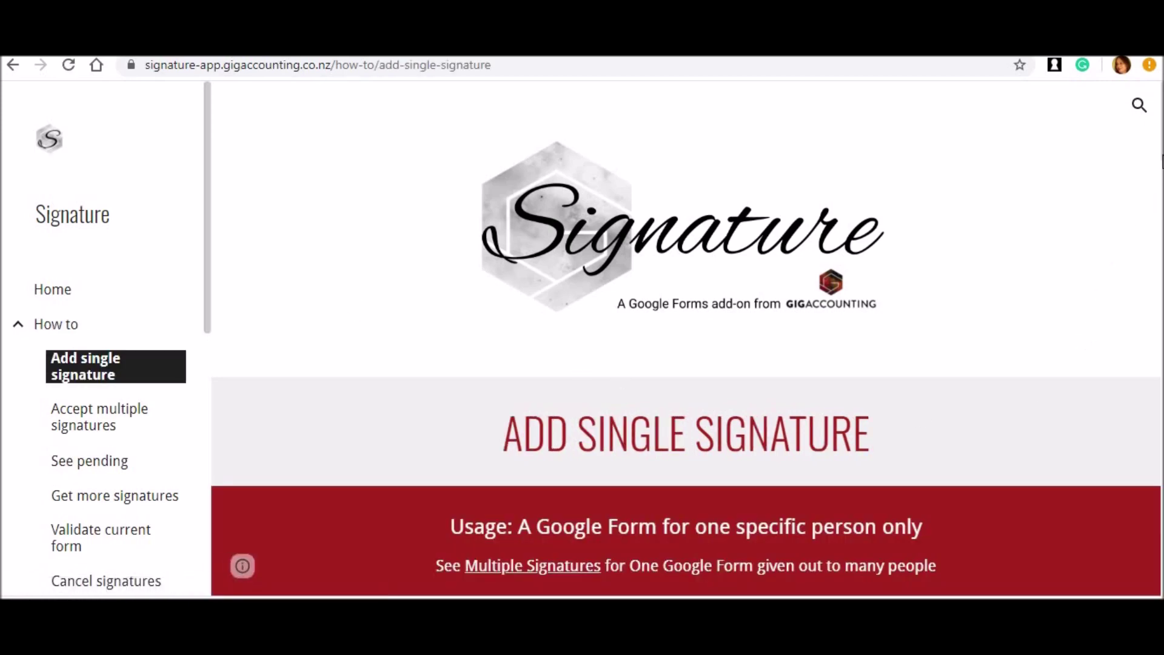
pyautogui.scroll(-1, 1162, 164)
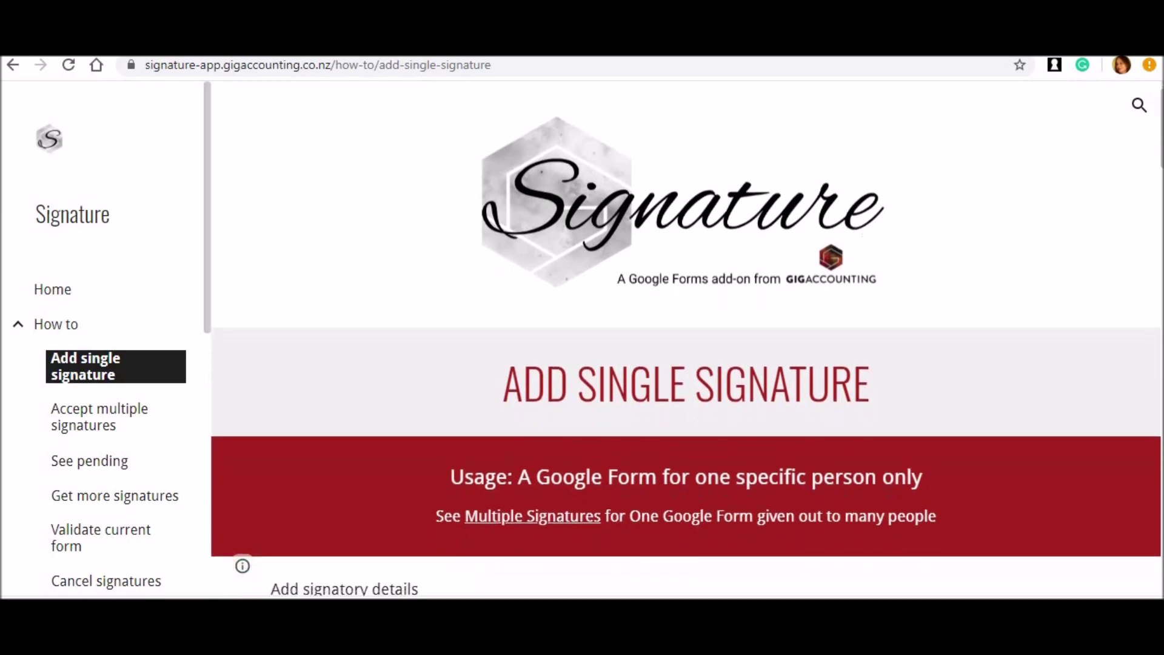
pyautogui.scroll(-6, 687, 339)
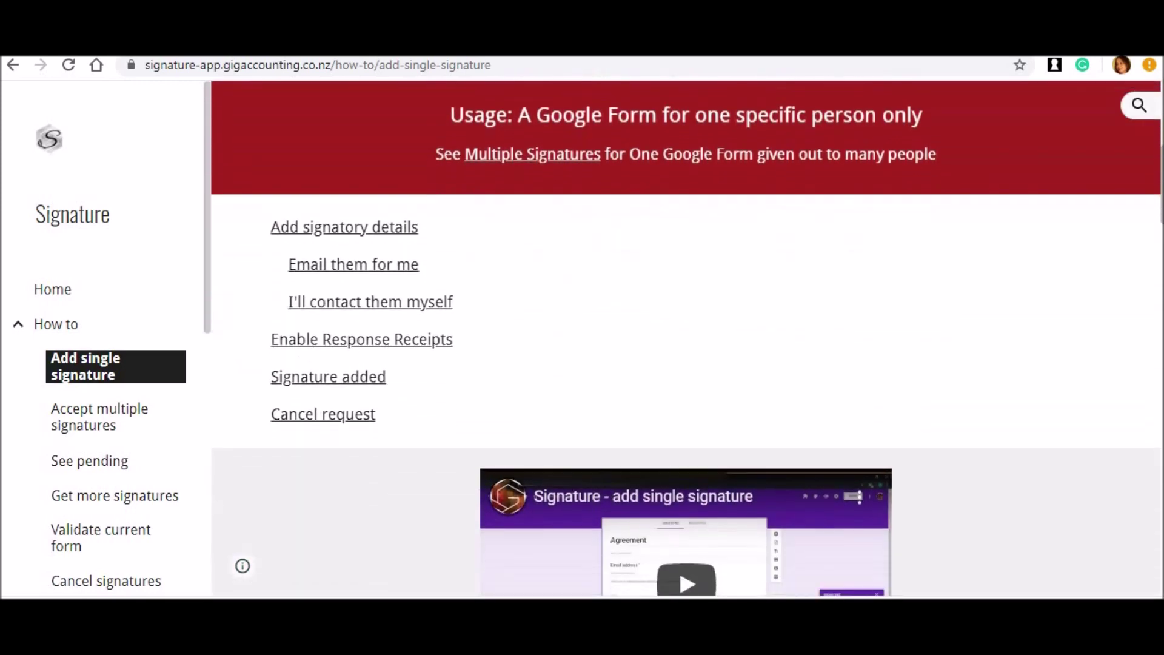
# Step: Open the linked Multiple Signatures guide, review its topics and go to the "Accepting signatures" section
pyautogui.click(551, 161)
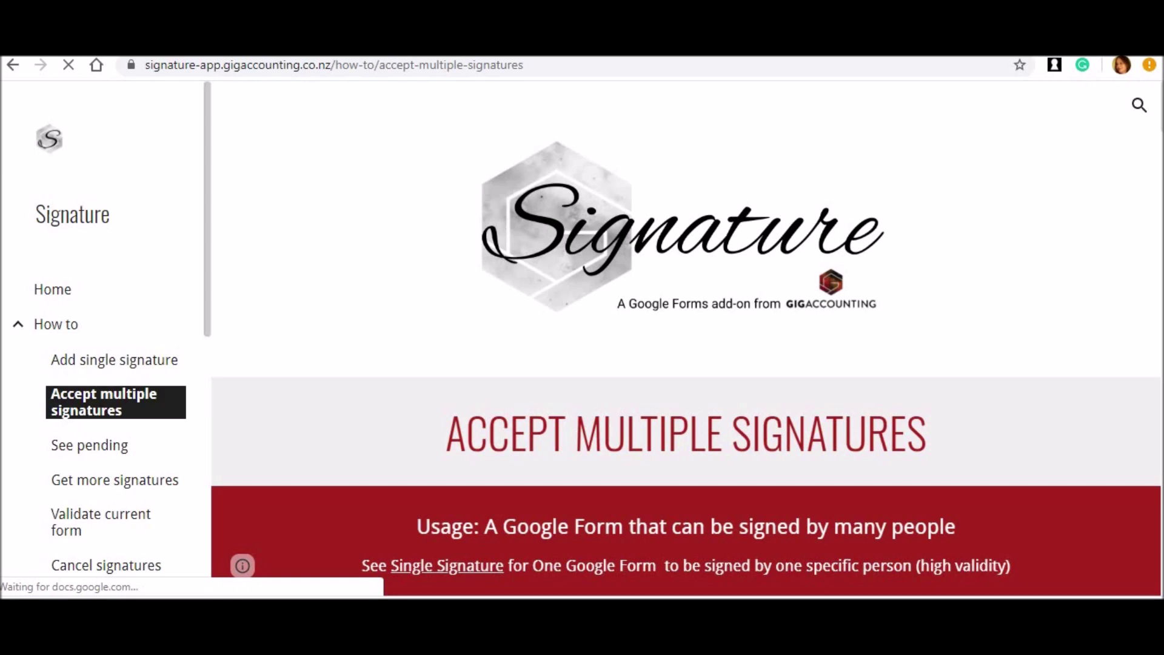
pyautogui.scroll(-5, 686, 336)
pyautogui.scroll(-2, 687, 328)
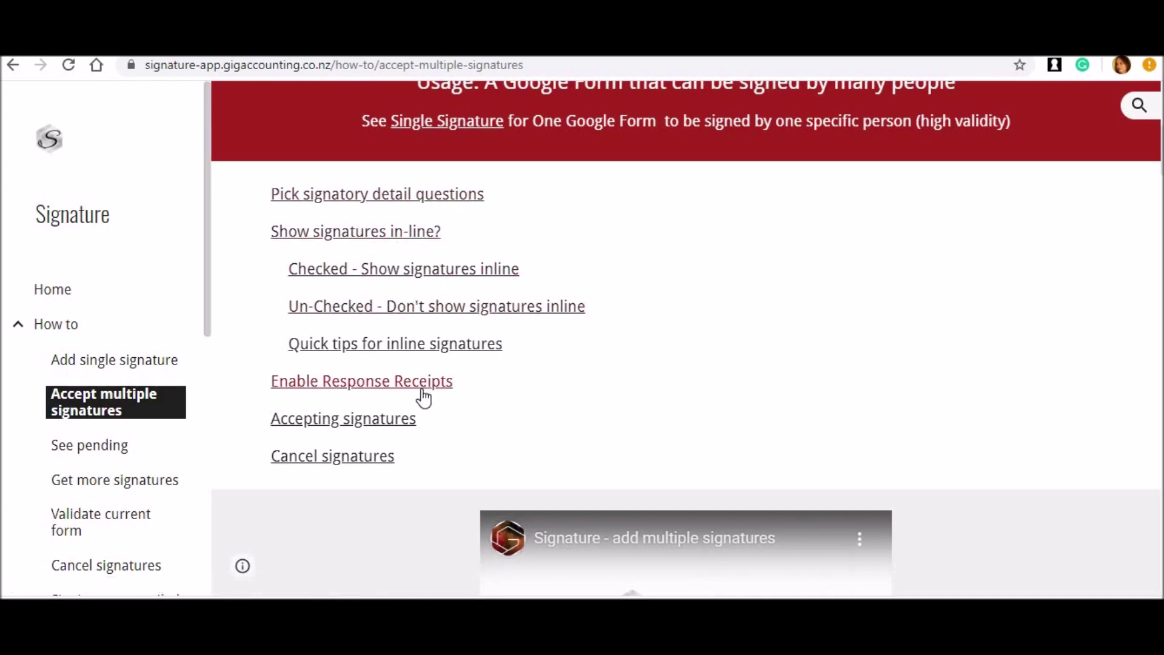
pyautogui.click(403, 420)
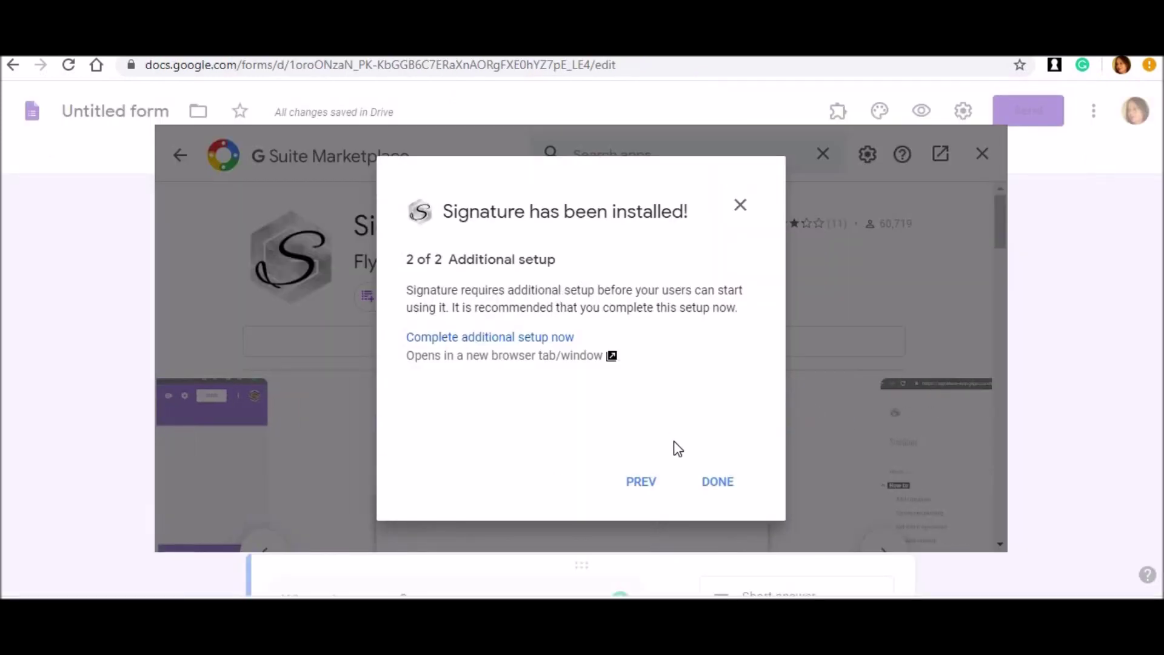
# Step: Finish the add-on's post-installation guide in Google Forms, close the G Suite Marketplace and review the form's questions
pyautogui.click(716, 480)
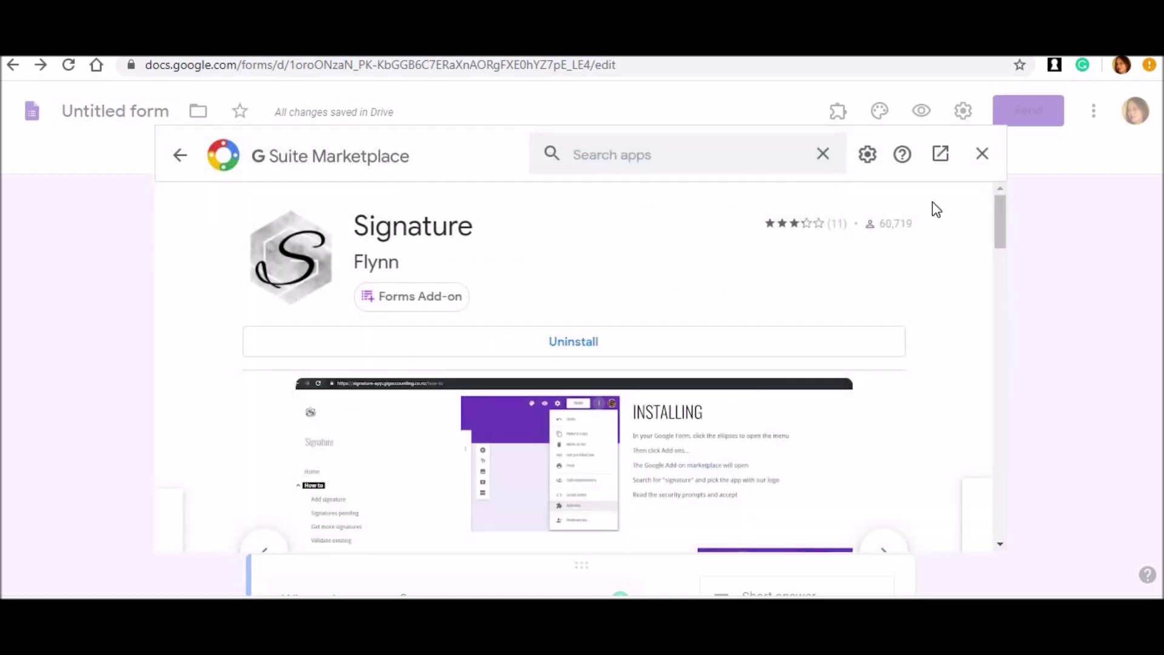
pyautogui.click(981, 155)
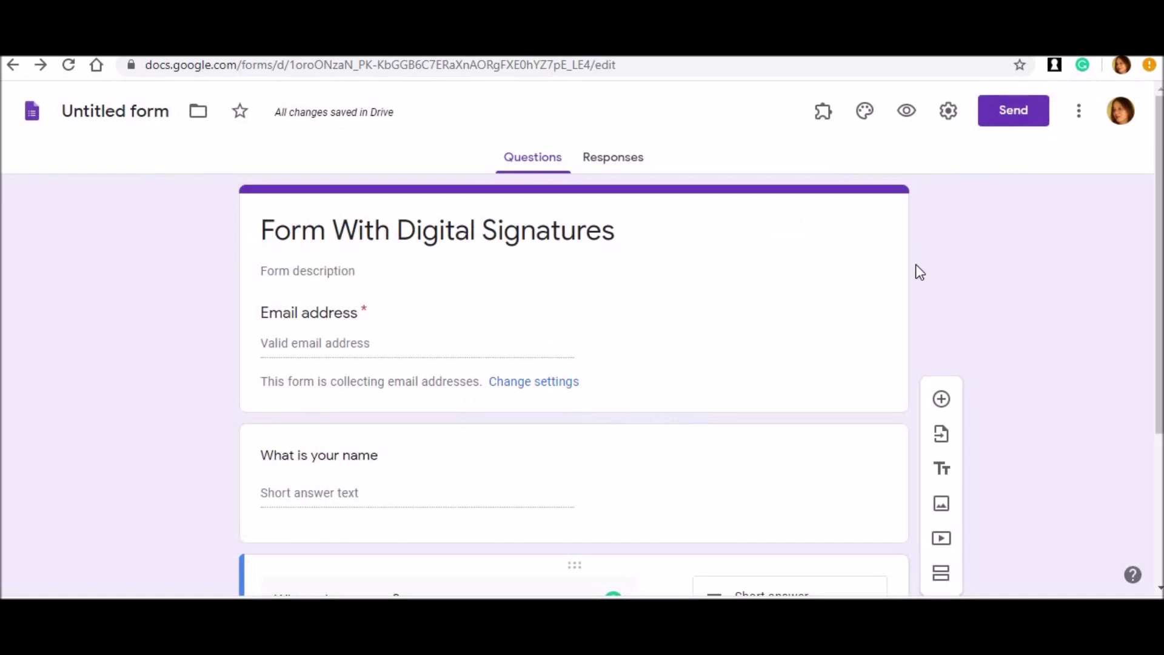
pyautogui.moveTo(1162, 395); pyautogui.dragTo(1163, 524)
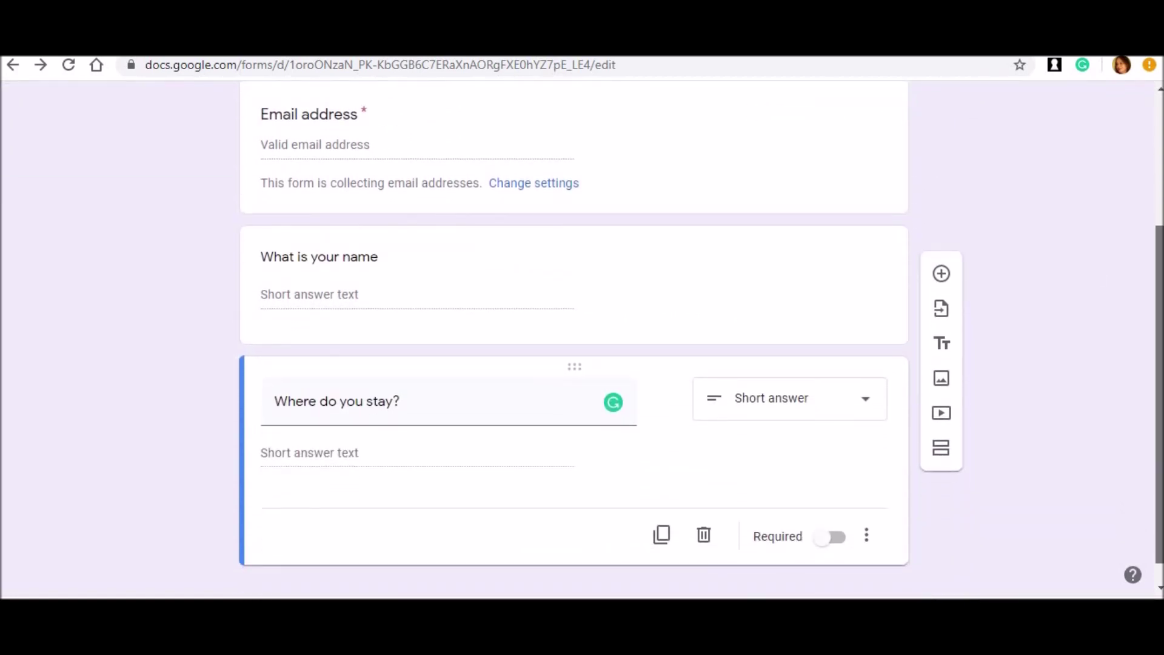
pyautogui.scroll(3, 1144, 338)
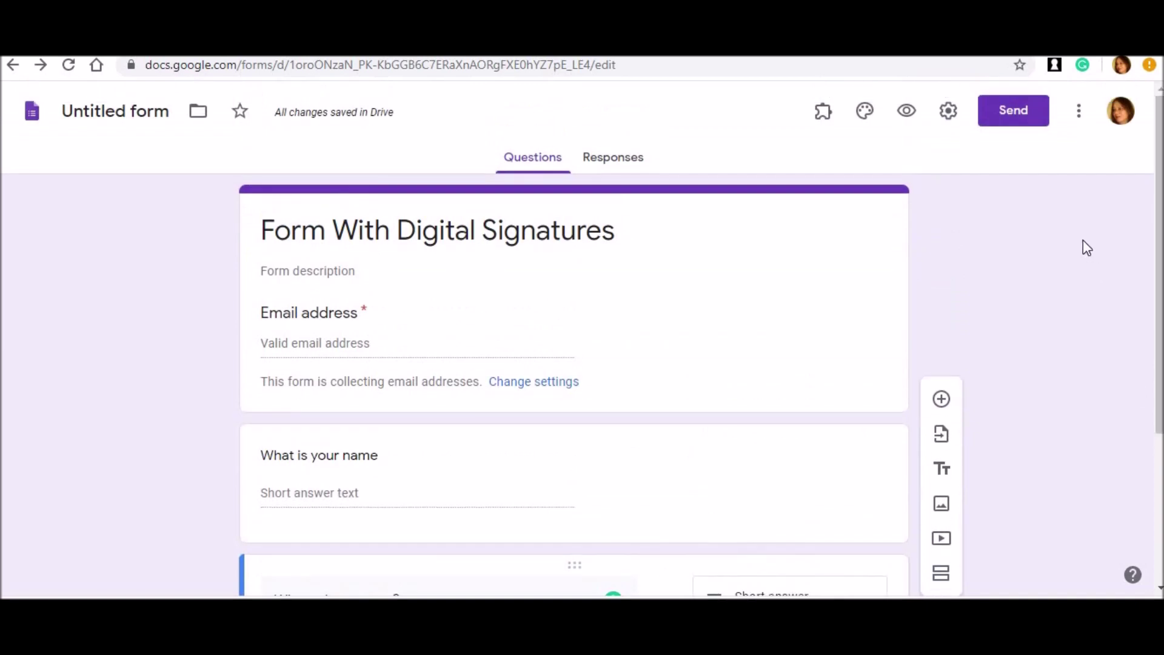
# Step: Open the installed Signature add-on from the form, check its available options and close its dialog
pyautogui.click(825, 114)
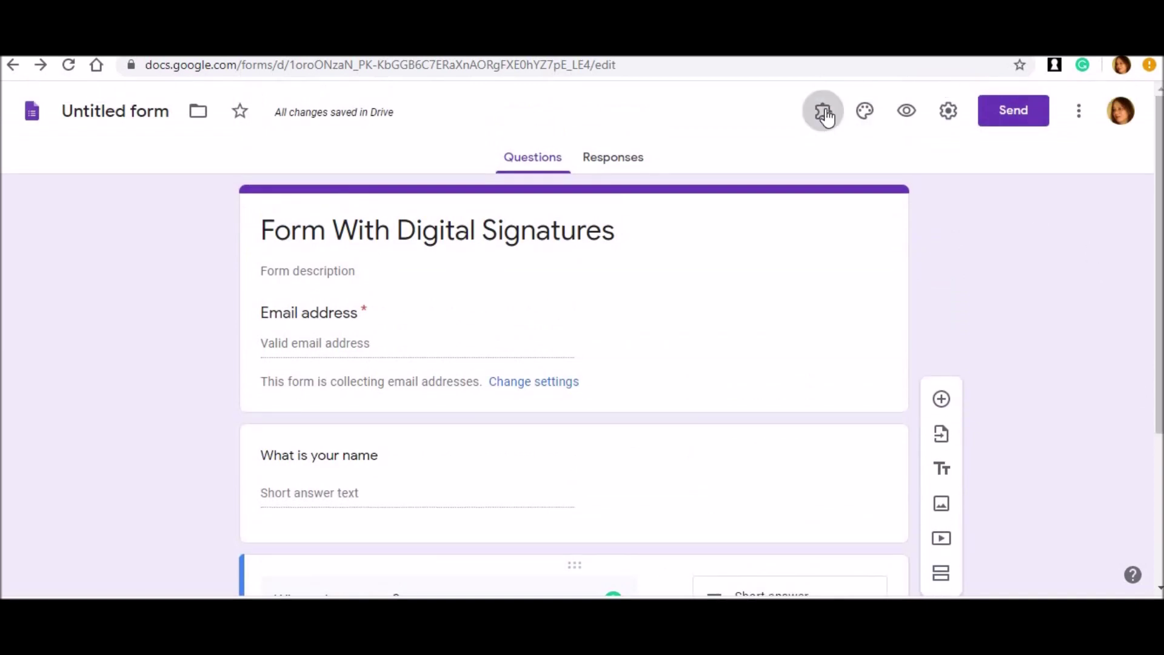
pyautogui.click(834, 201)
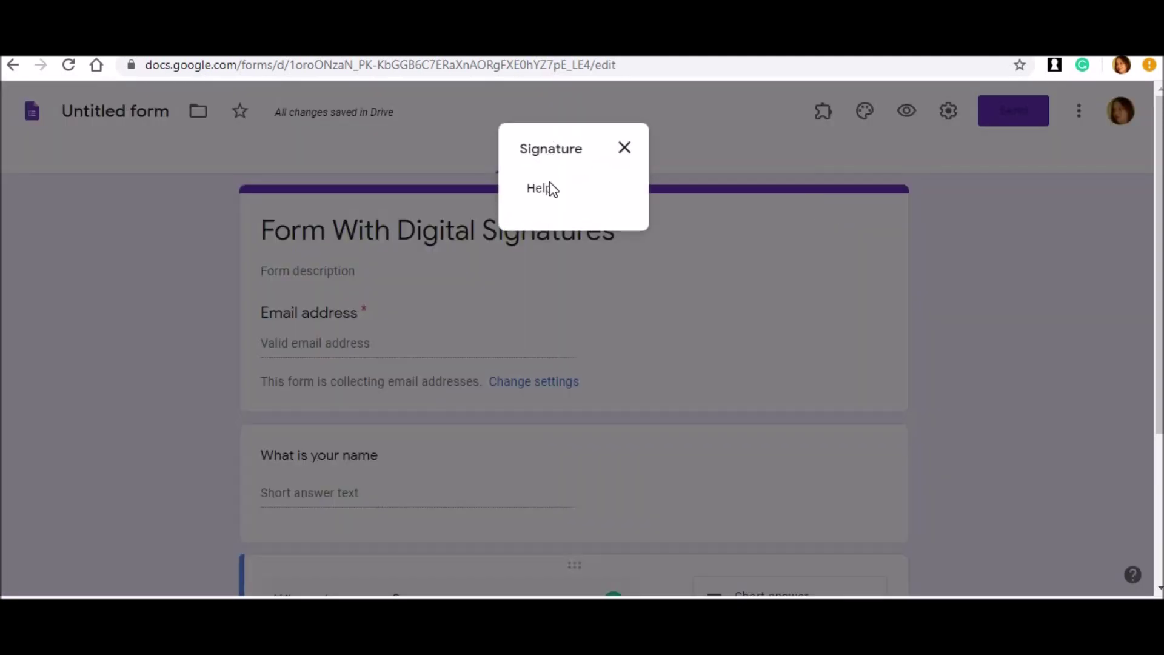
pyautogui.click(624, 148)
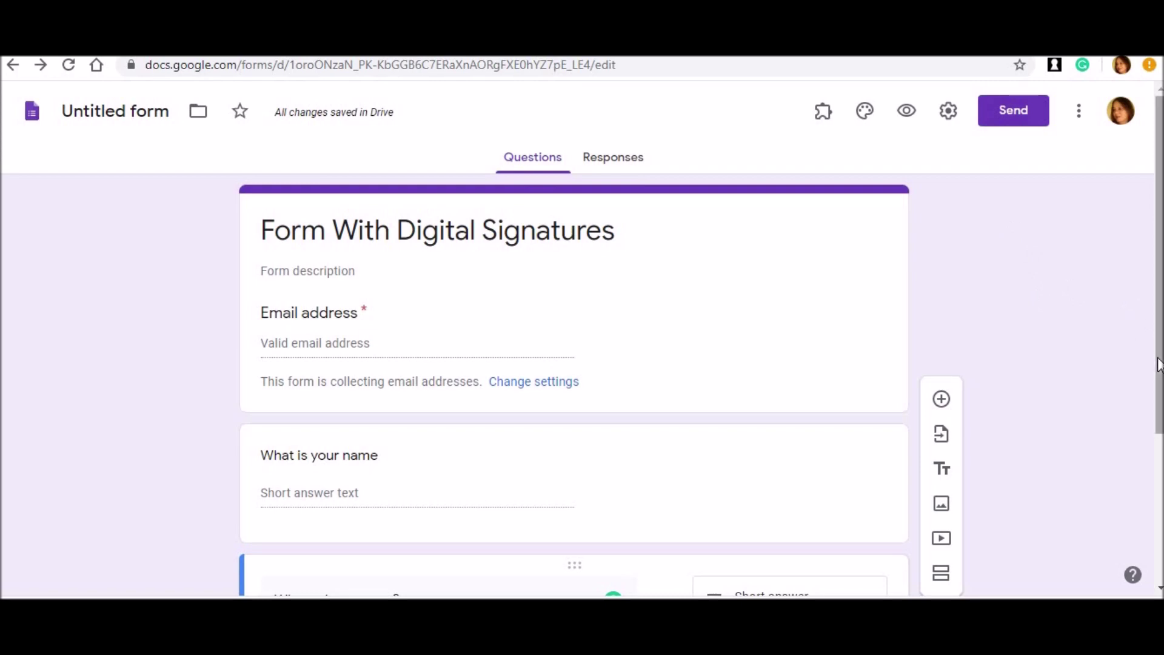
# Step: Make the "Where do you stay?" question required
pyautogui.scroll(-3, 1158, 364)
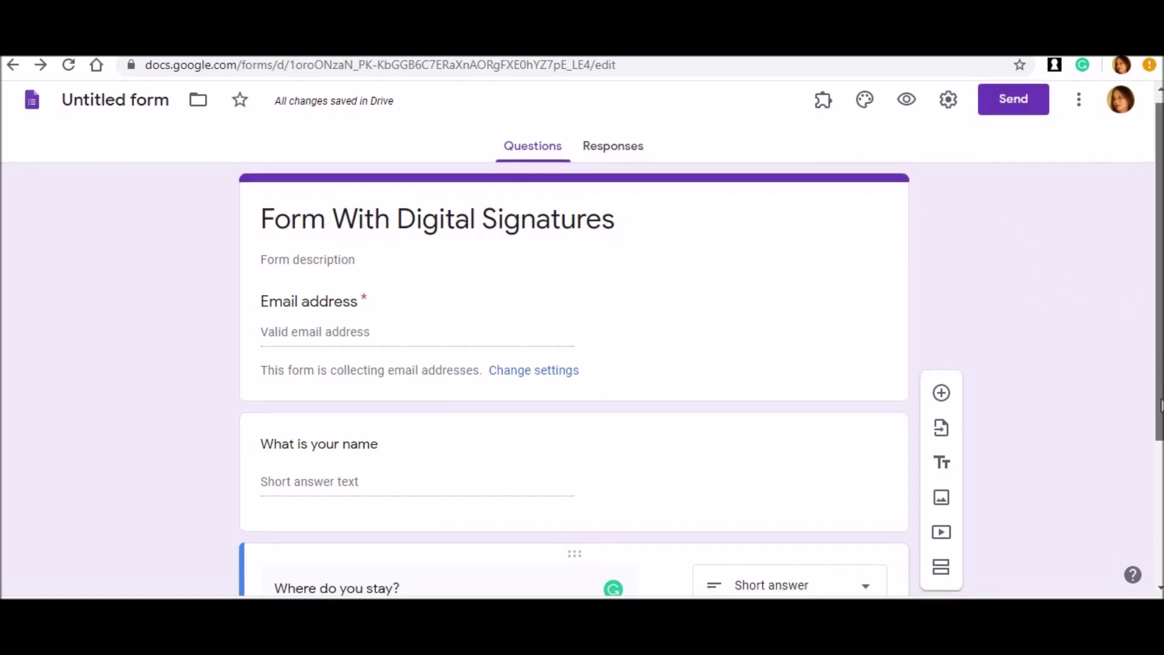
pyautogui.scroll(-2, 1158, 388)
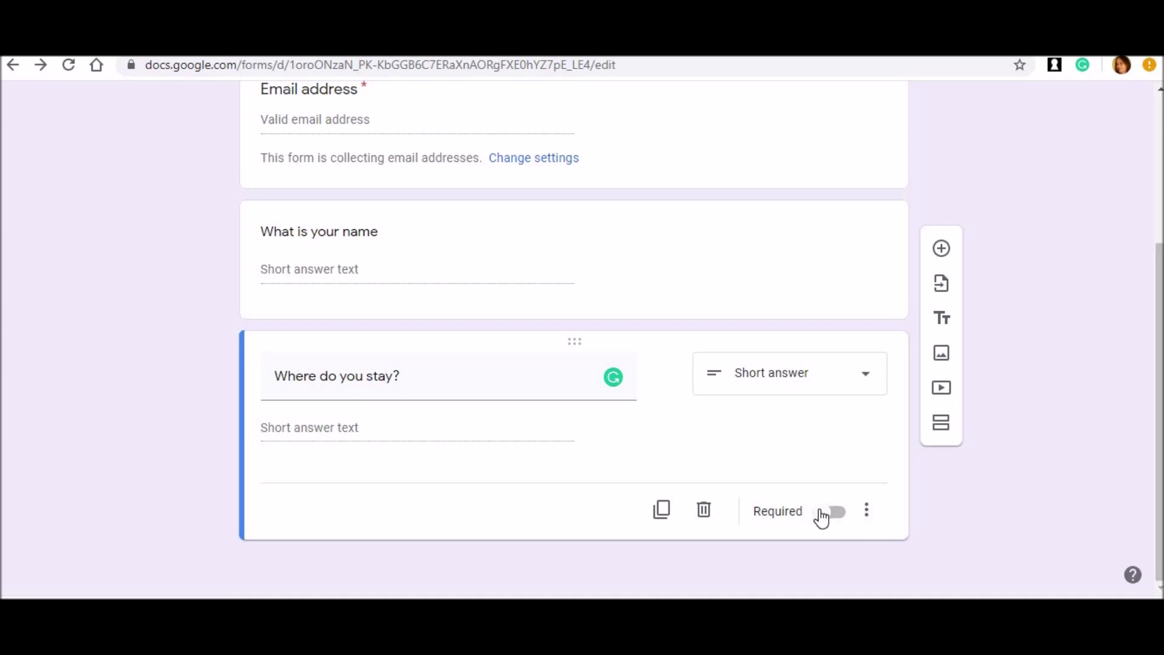
pyautogui.click(845, 514)
pyautogui.click(868, 512)
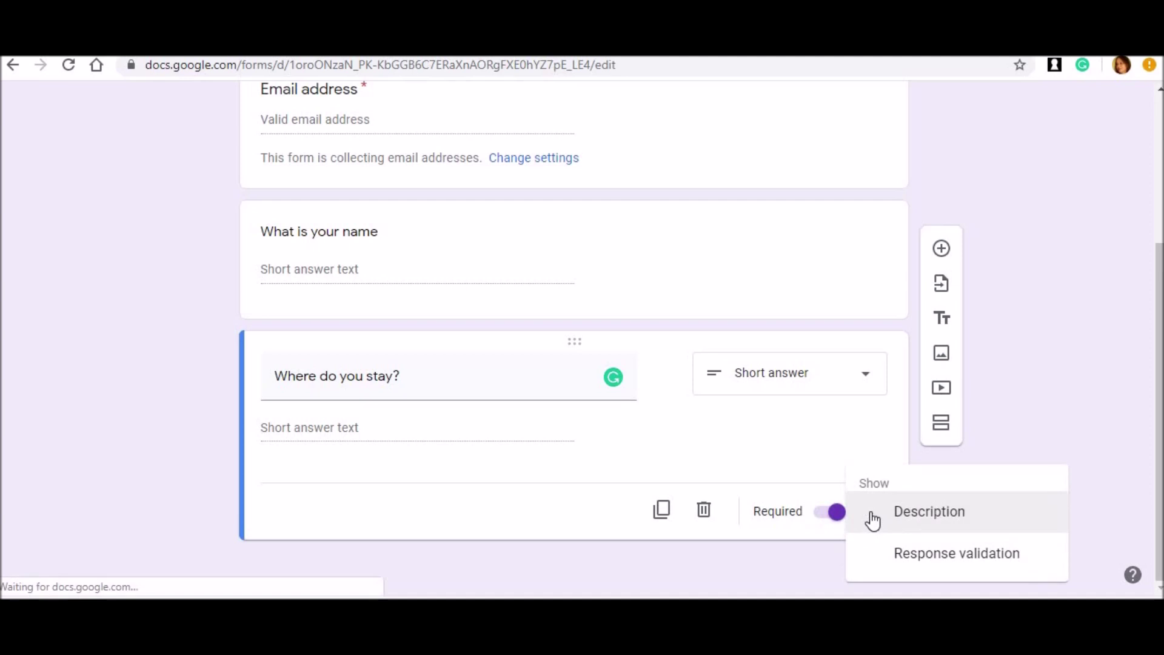
pyautogui.click(1067, 395)
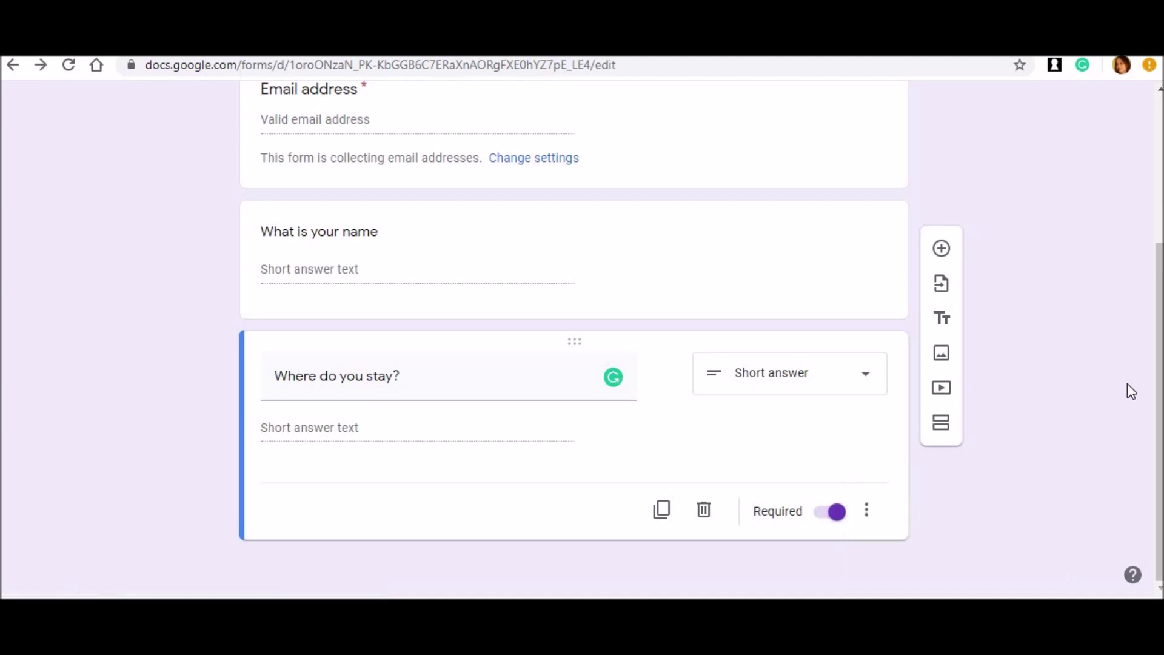
pyautogui.scroll(4, 1153, 273)
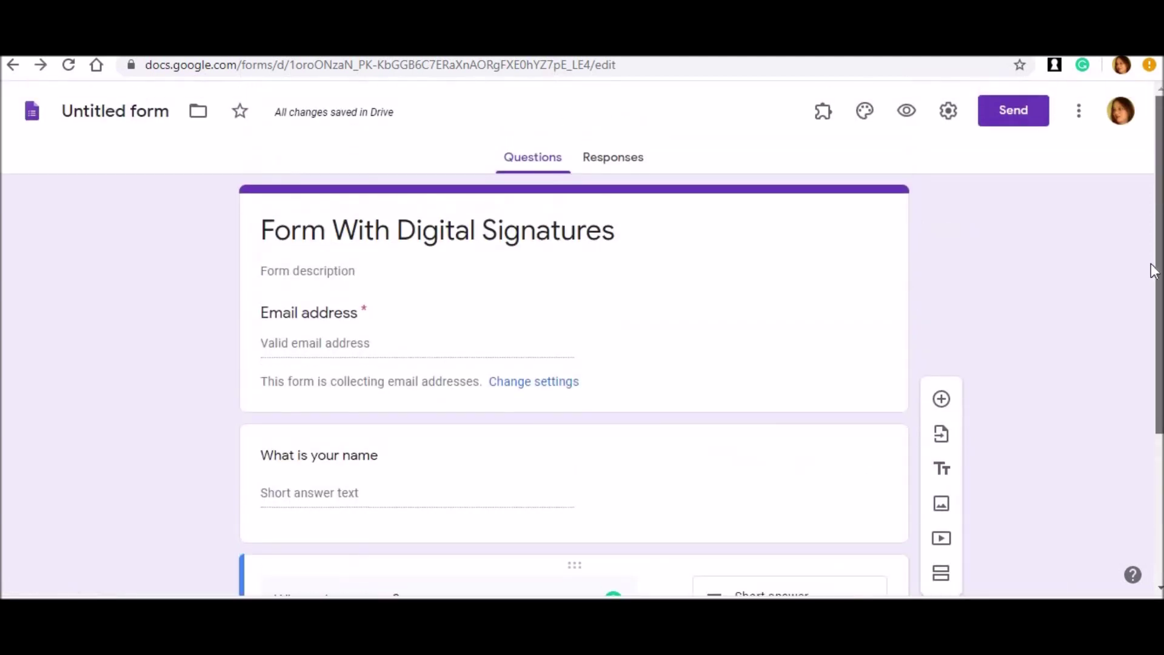
# Step: Open the Signature add-on's help from the form, view its store listing and close the marketplace
pyautogui.click(1079, 110)
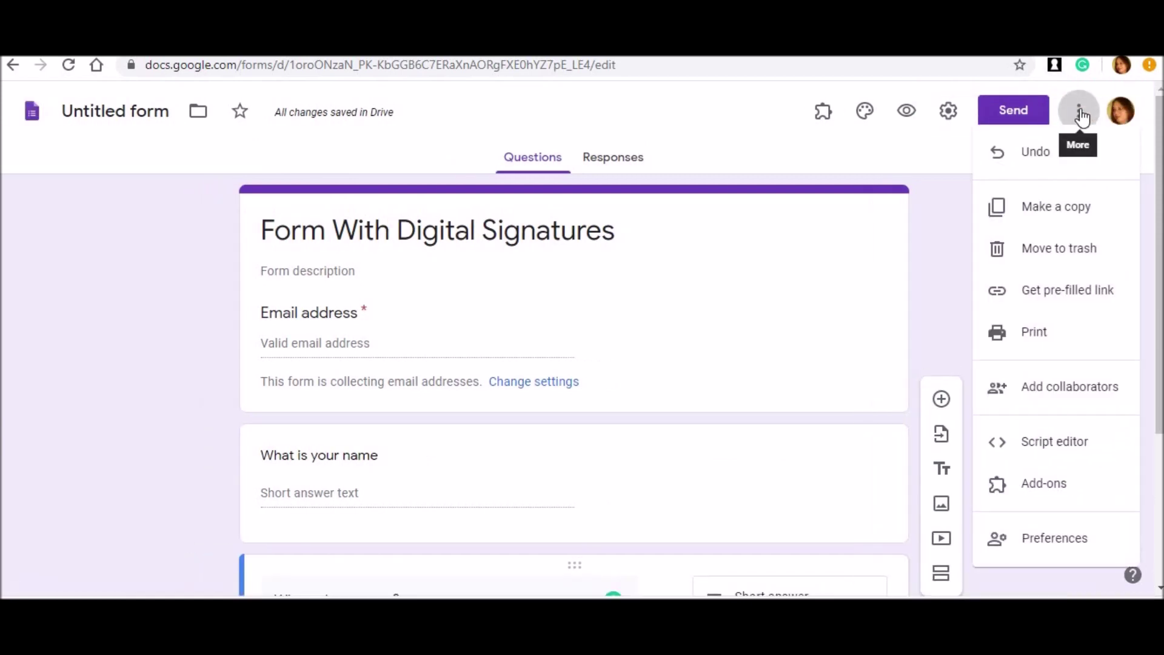
pyautogui.click(824, 113)
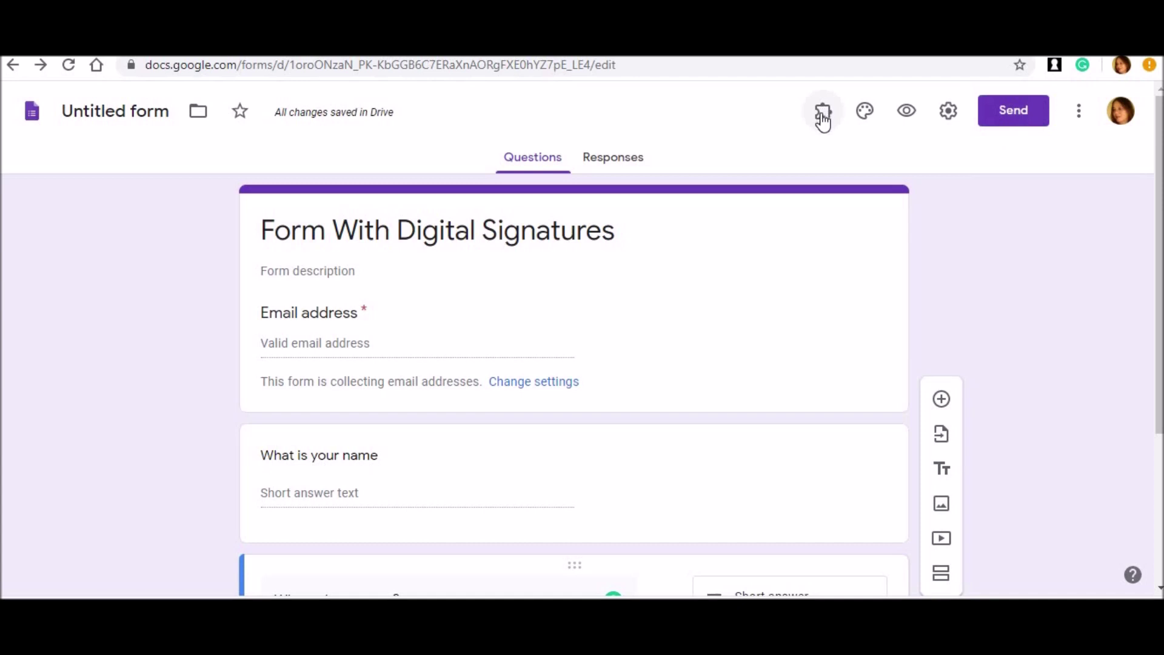
pyautogui.click(823, 118)
pyautogui.click(847, 208)
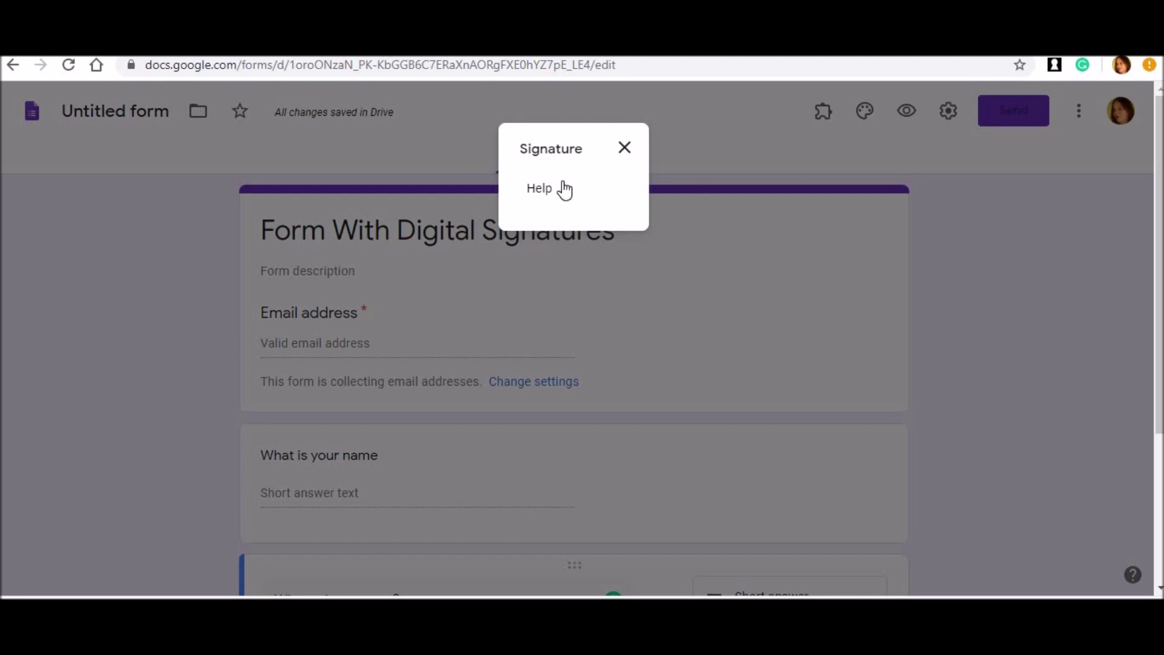
pyautogui.click(539, 190)
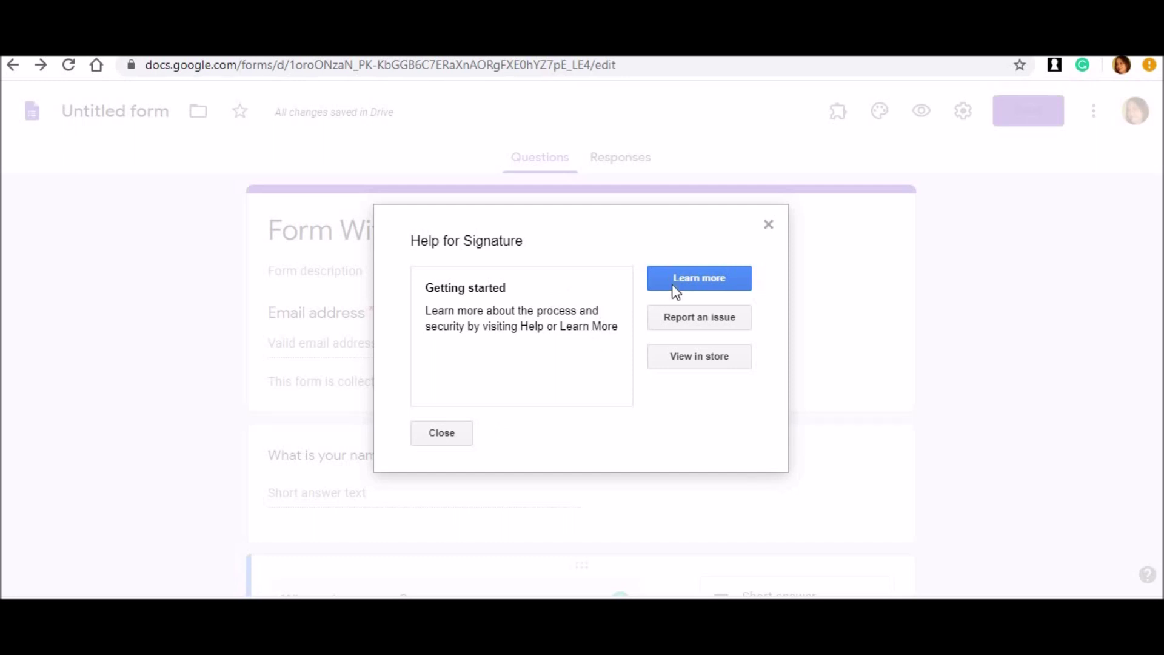
pyautogui.click(684, 359)
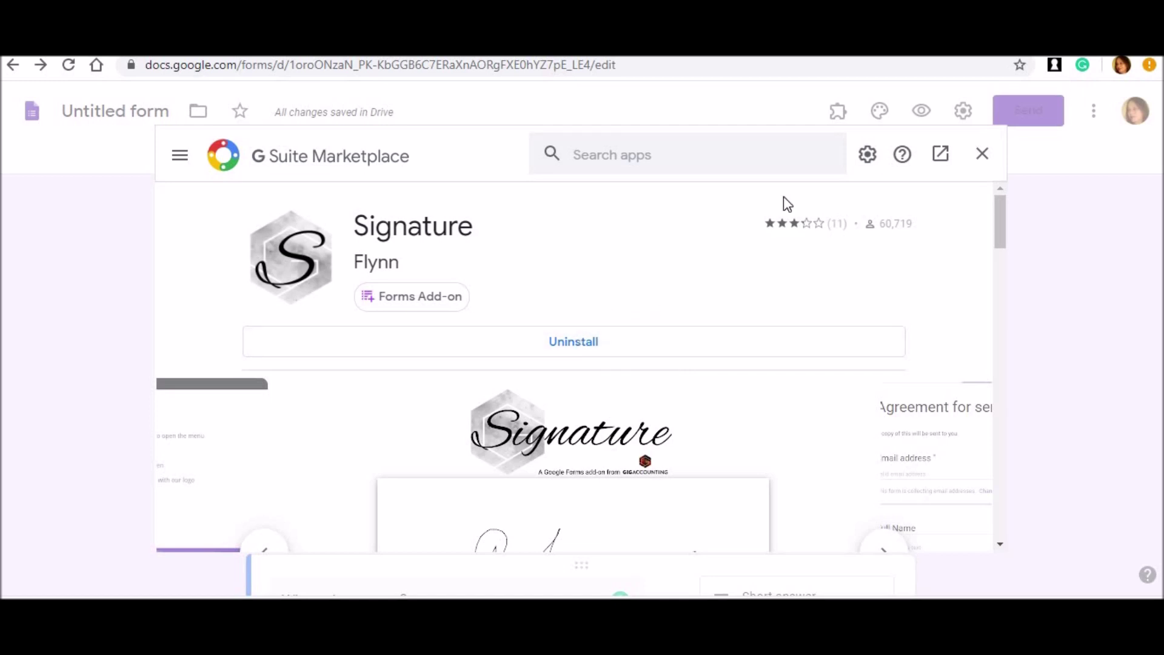
pyautogui.click(983, 154)
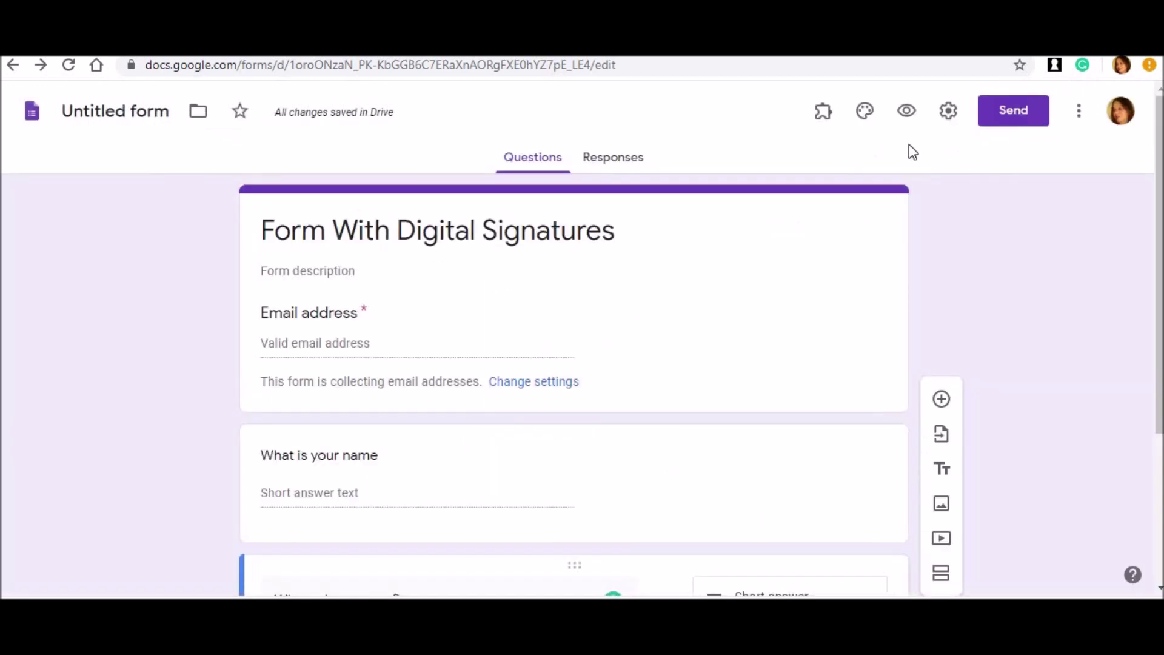
# Step: Open the Signature add-on's help again, follow Learn more to the how-to guide and review its topic list
pyautogui.click(824, 113)
pyautogui.click(850, 211)
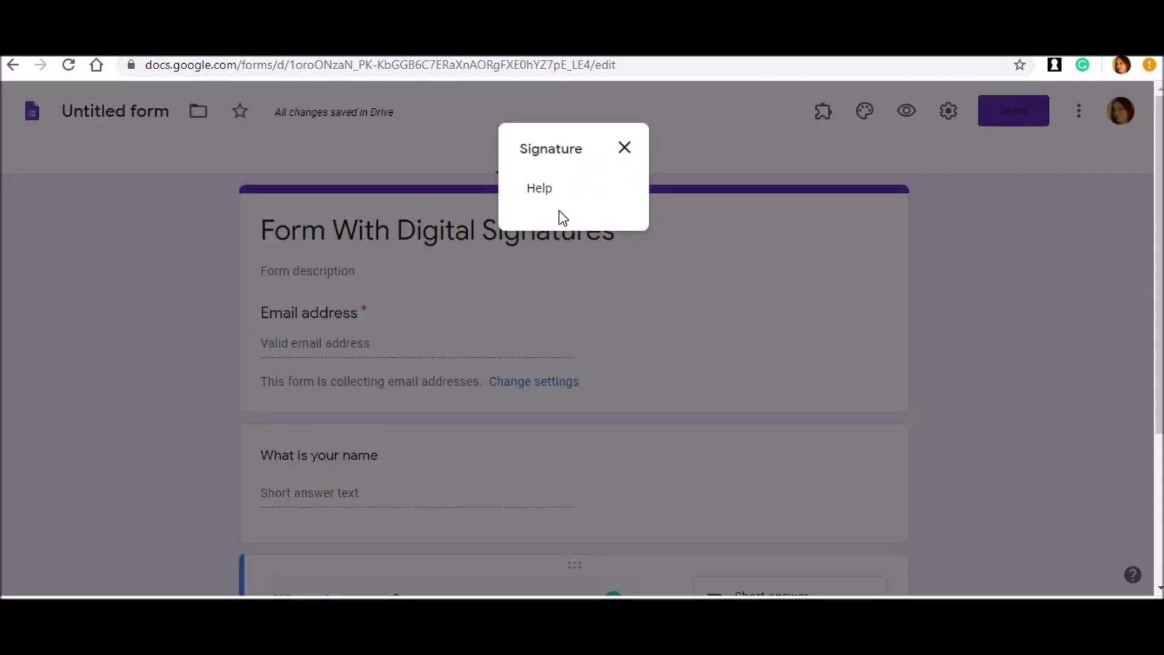
pyautogui.click(534, 191)
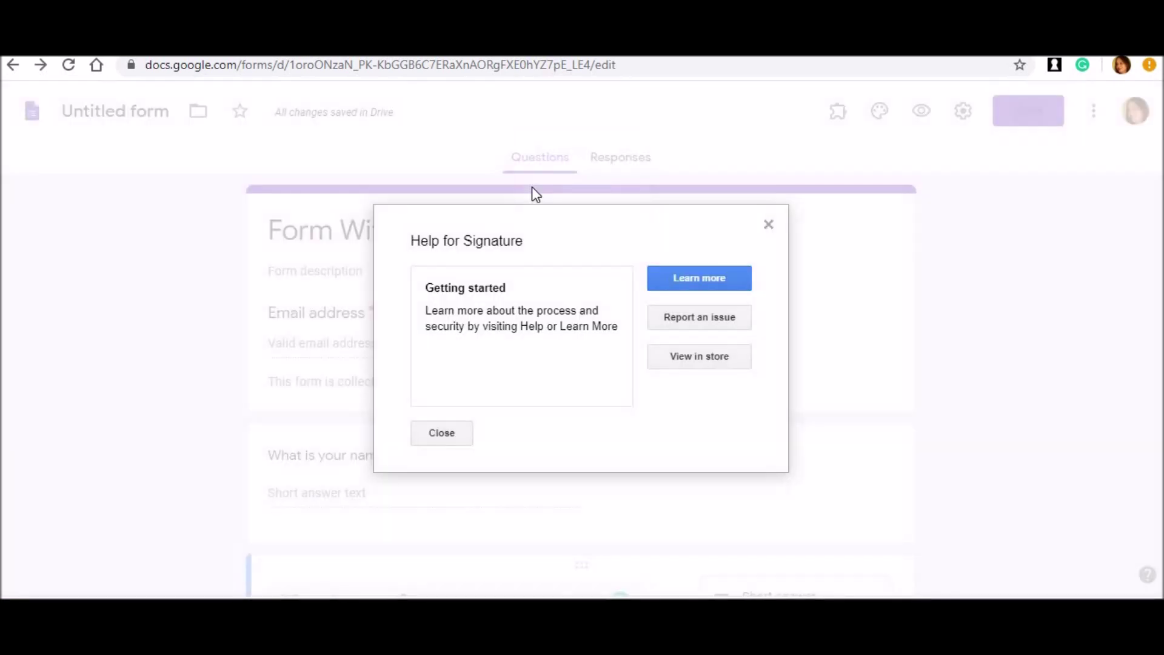
pyautogui.click(672, 283)
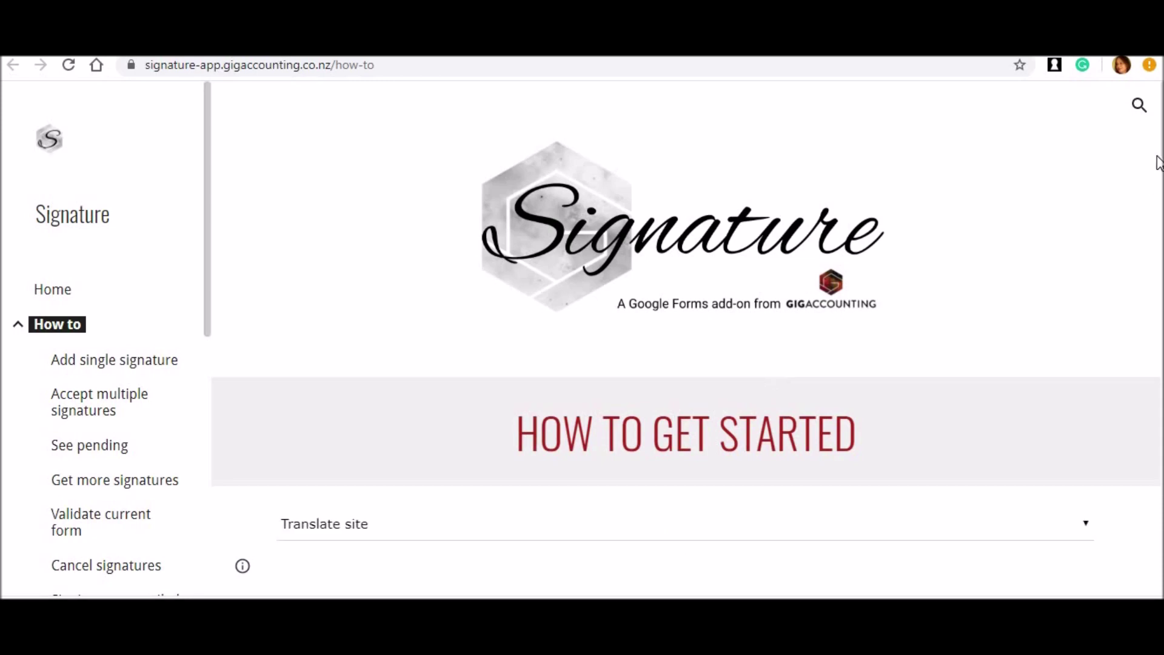
pyautogui.scroll(-7, 1150, 173)
pyautogui.scroll(-8, 582, 340)
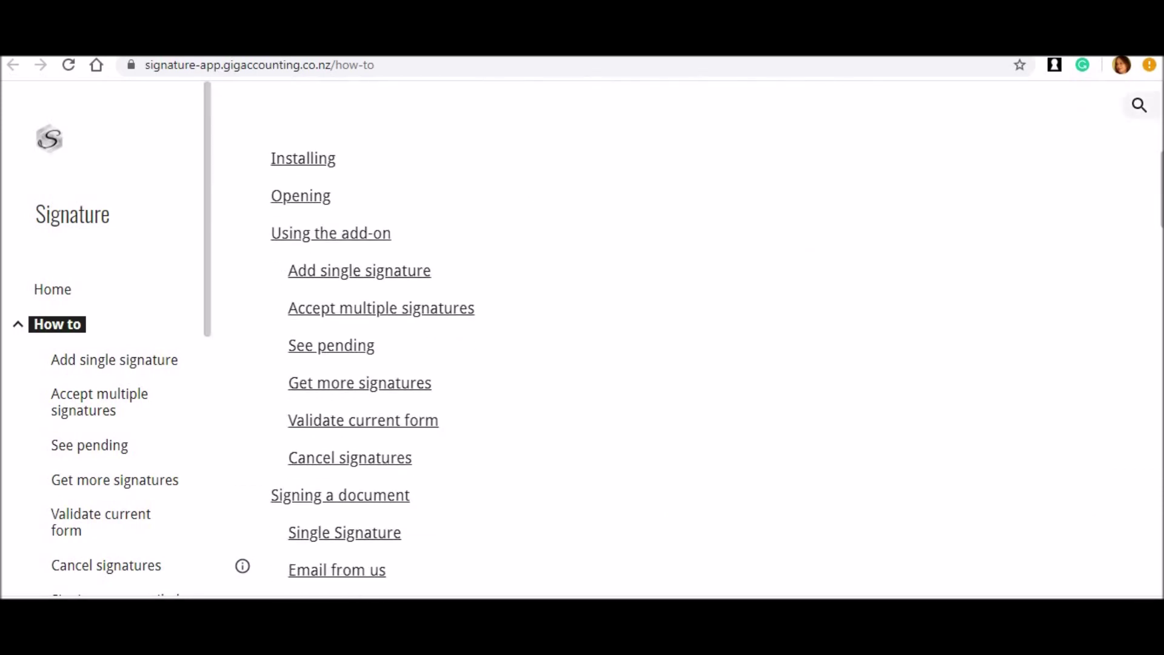
pyautogui.press('Home')
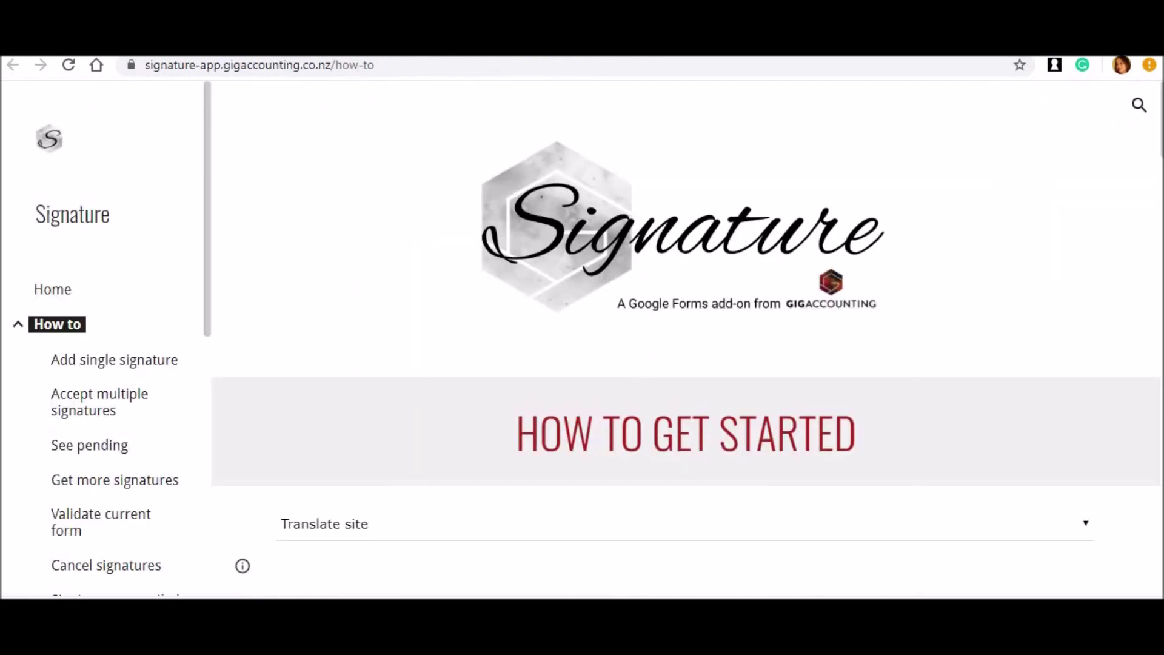
pyautogui.scroll(-7, 686, 340)
pyautogui.scroll(-2, 852, 192)
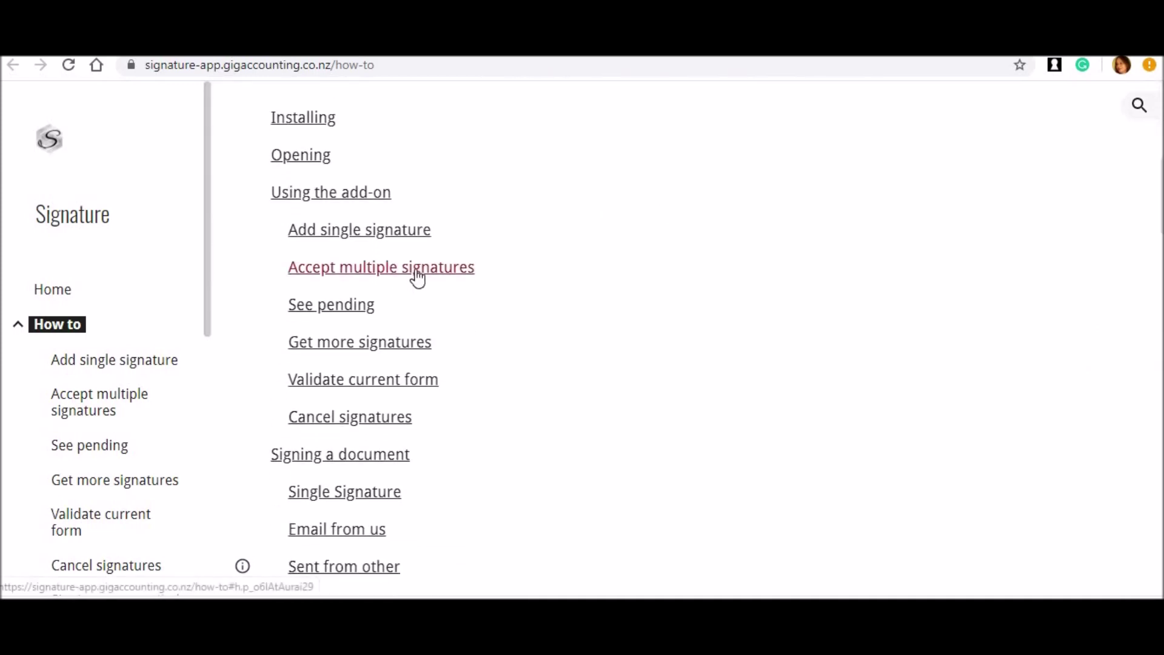
# Step: From the guide's "Accept multiple signatures" section, open the single versus multiple signatures comparison and read through summary, use cases and visibility
pyautogui.click(417, 275)
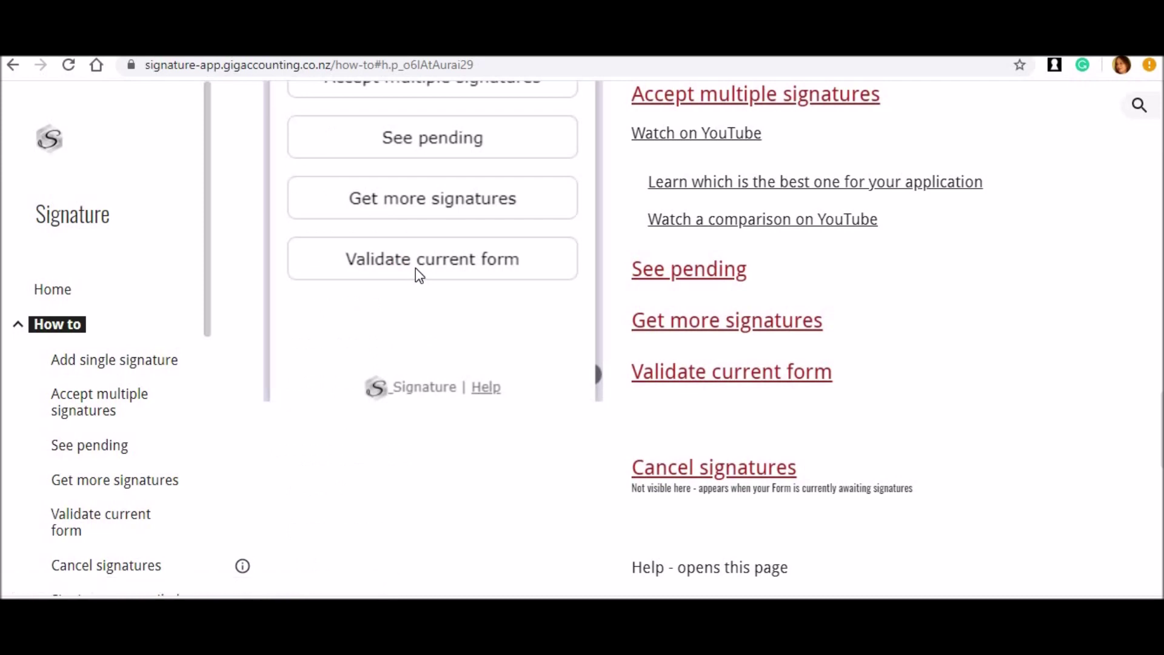
pyautogui.click(811, 196)
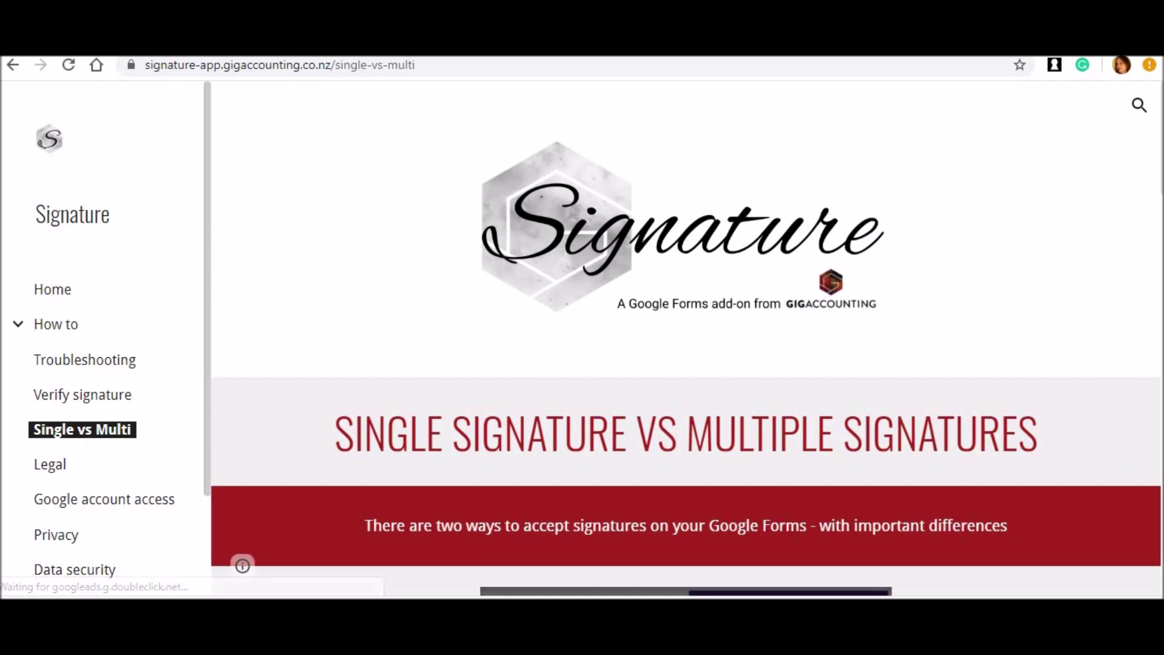
pyautogui.scroll(-5, 687, 338)
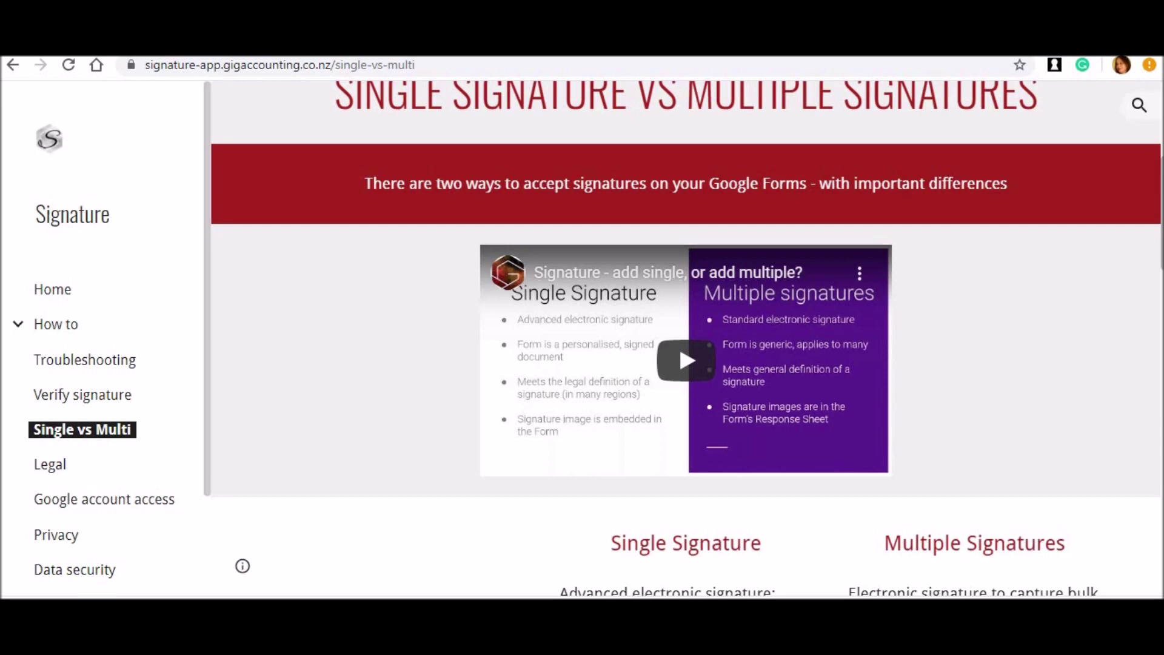
pyautogui.scroll(-4, 687, 338)
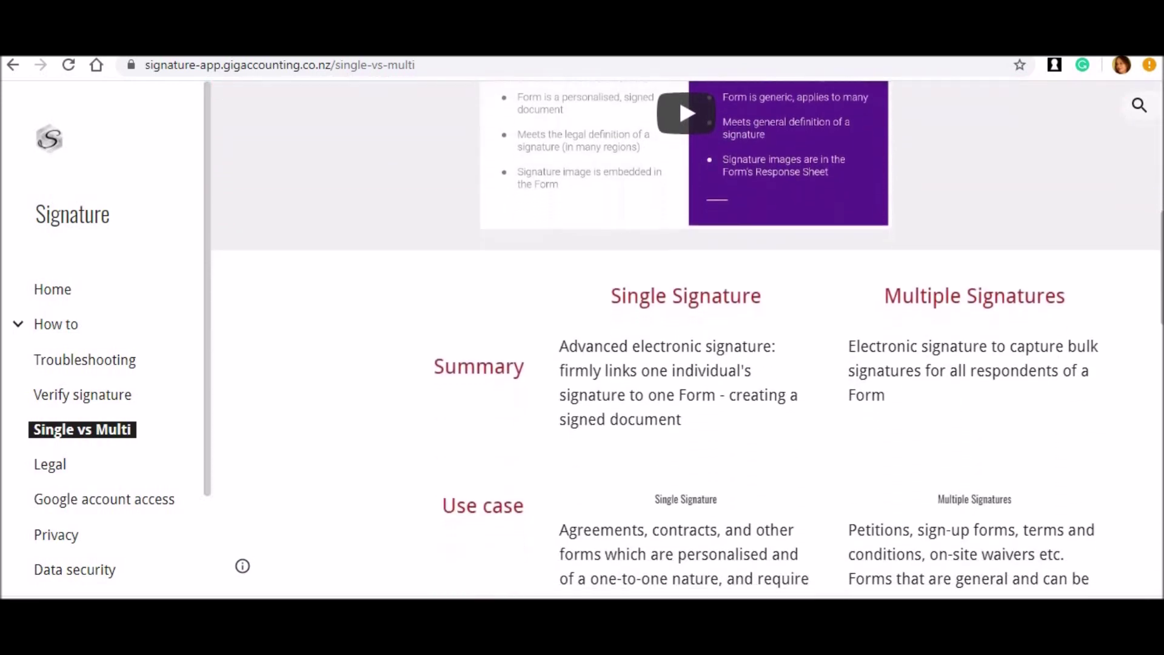
pyautogui.scroll(-1, 687, 338)
pyautogui.scroll(-1, 687, 338)
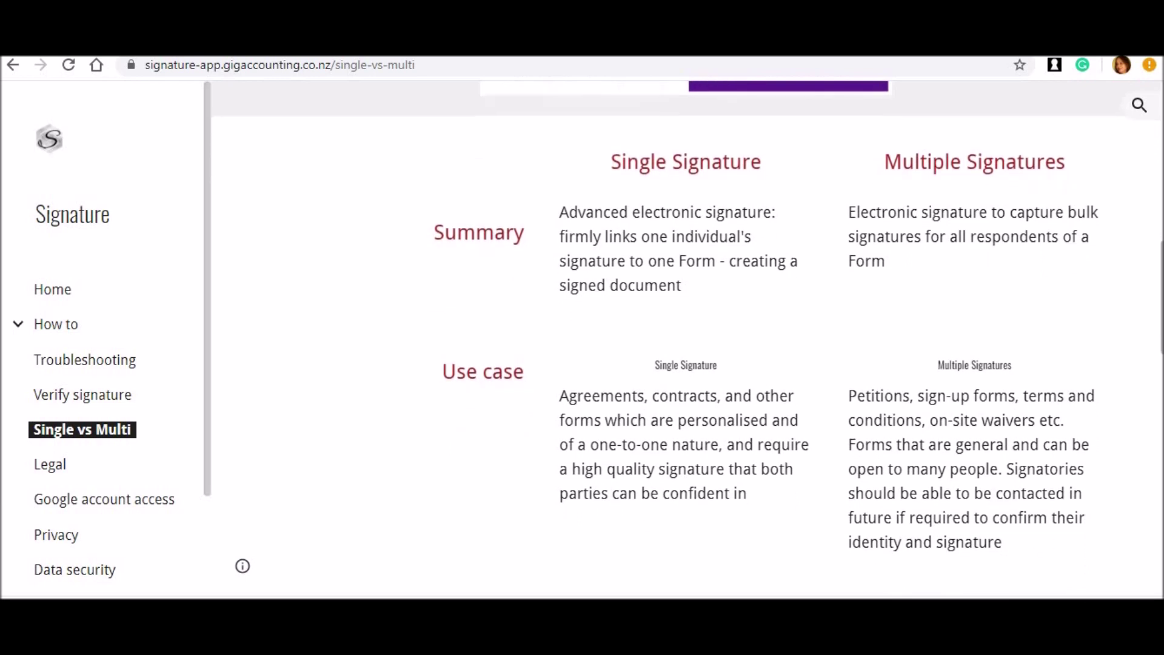
pyautogui.scroll(-2, 687, 339)
pyautogui.scroll(-2, 687, 338)
pyautogui.scroll(-5, 687, 338)
pyautogui.scroll(-7, 687, 339)
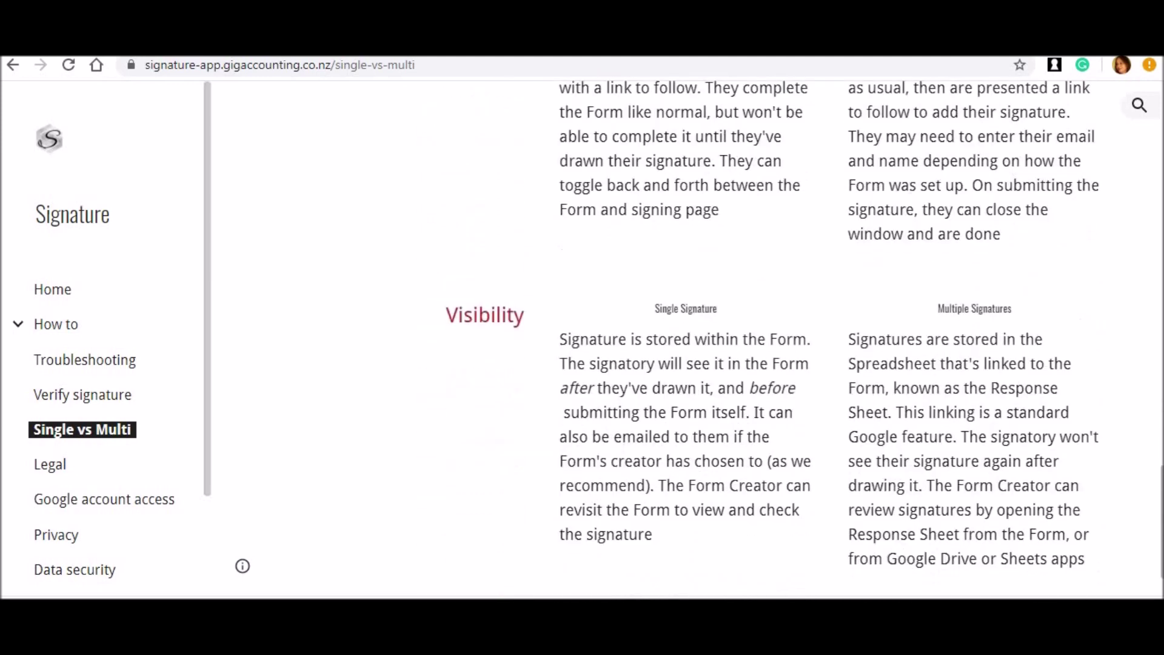
pyautogui.scroll(-1, 687, 339)
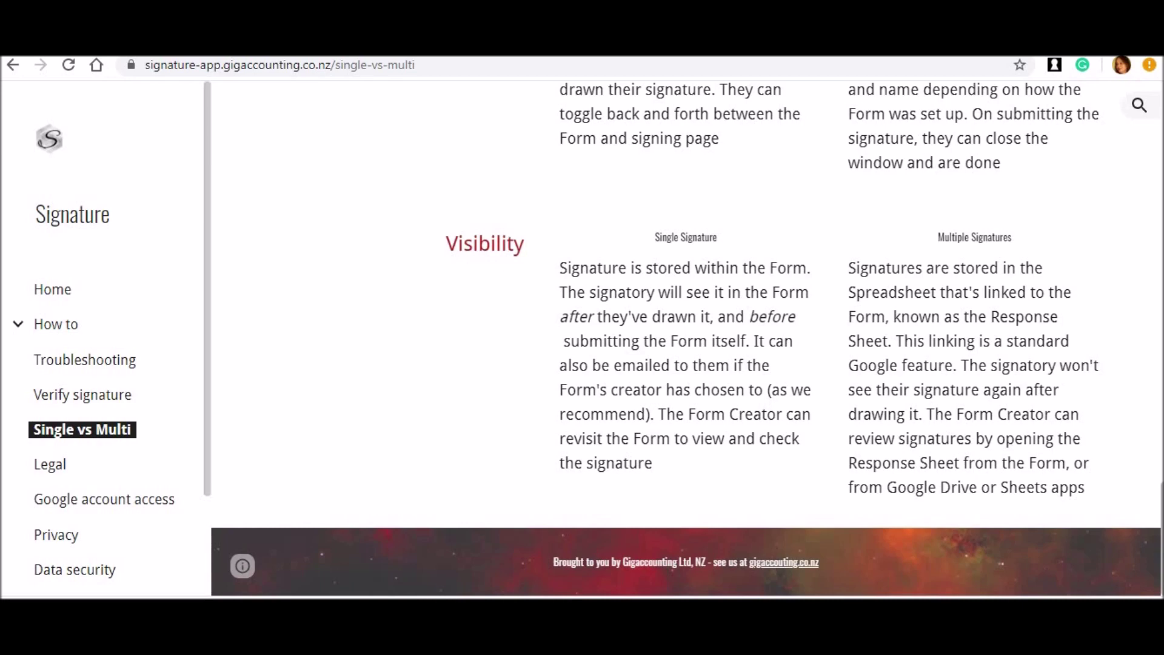
pyautogui.scroll(20, 1115, 303)
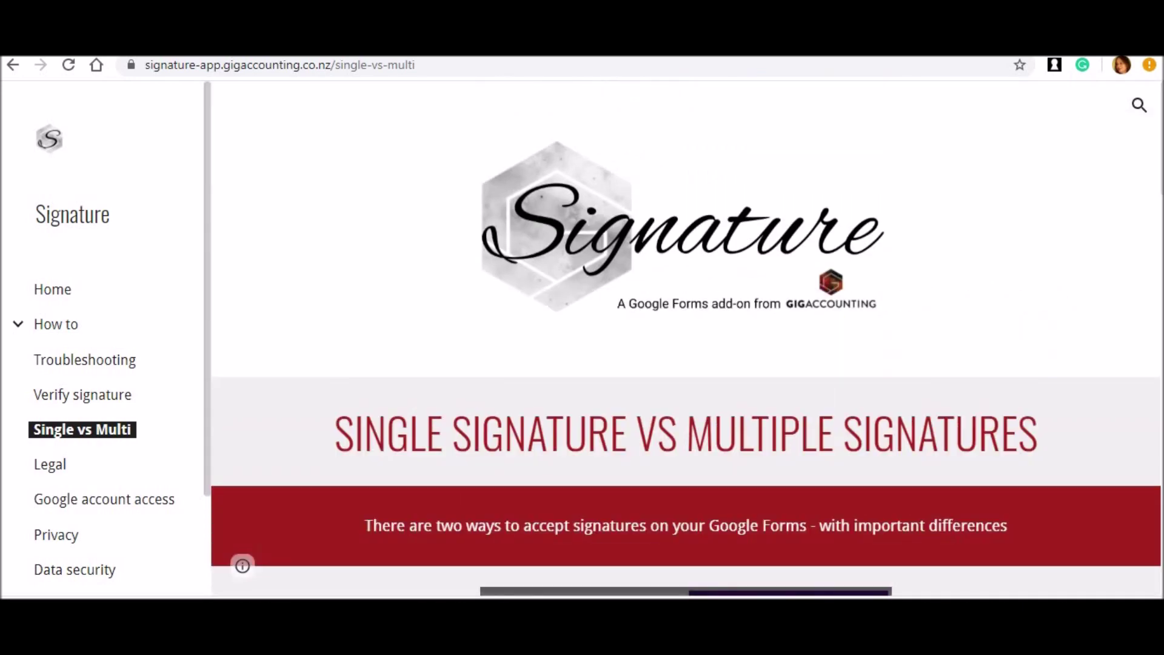
# Step: Go back to the how-to guide, review the "Validate current form" page, then return to the form and close the Signature help
pyautogui.click(12, 67)
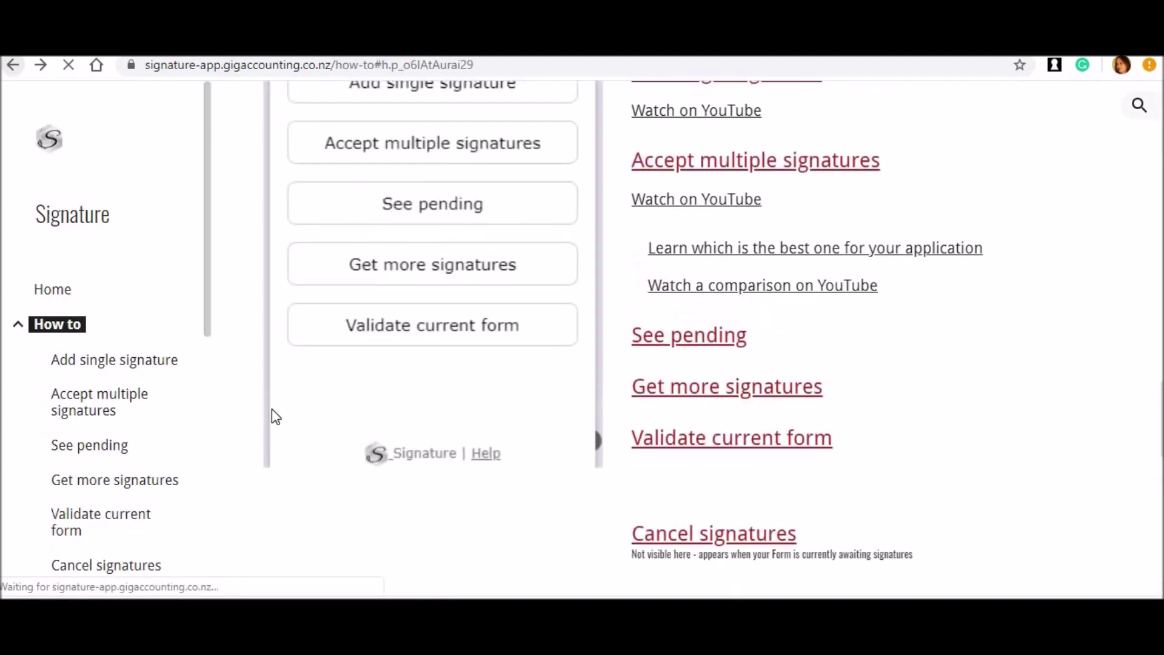
pyautogui.scroll(-1, 770, 315)
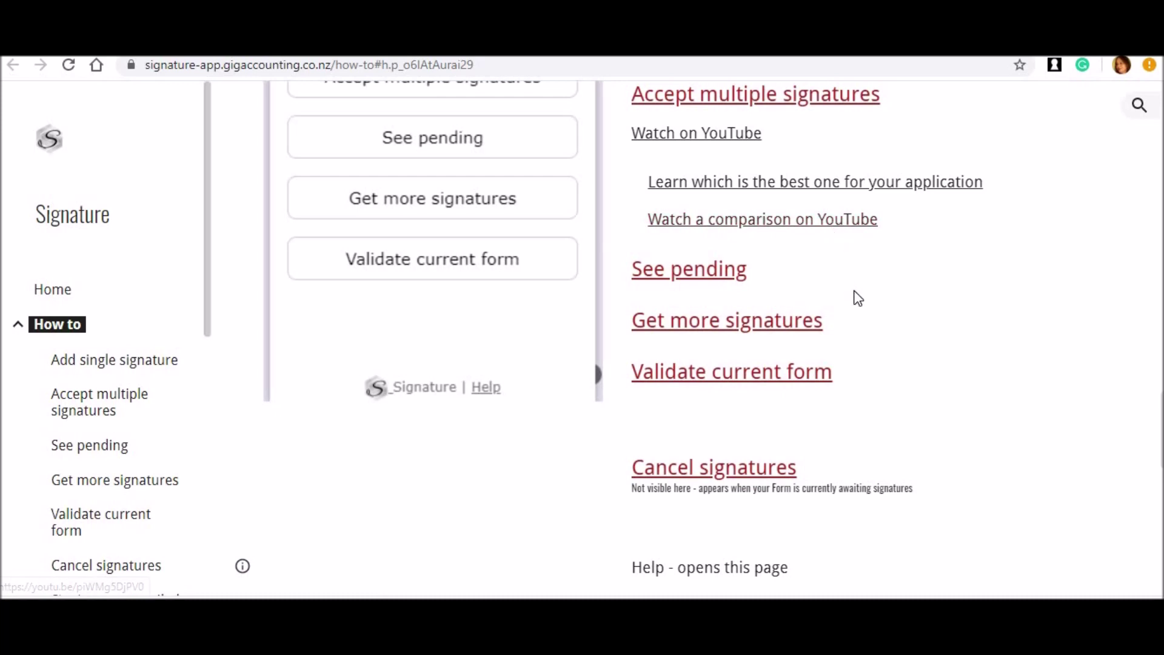
pyautogui.click(792, 383)
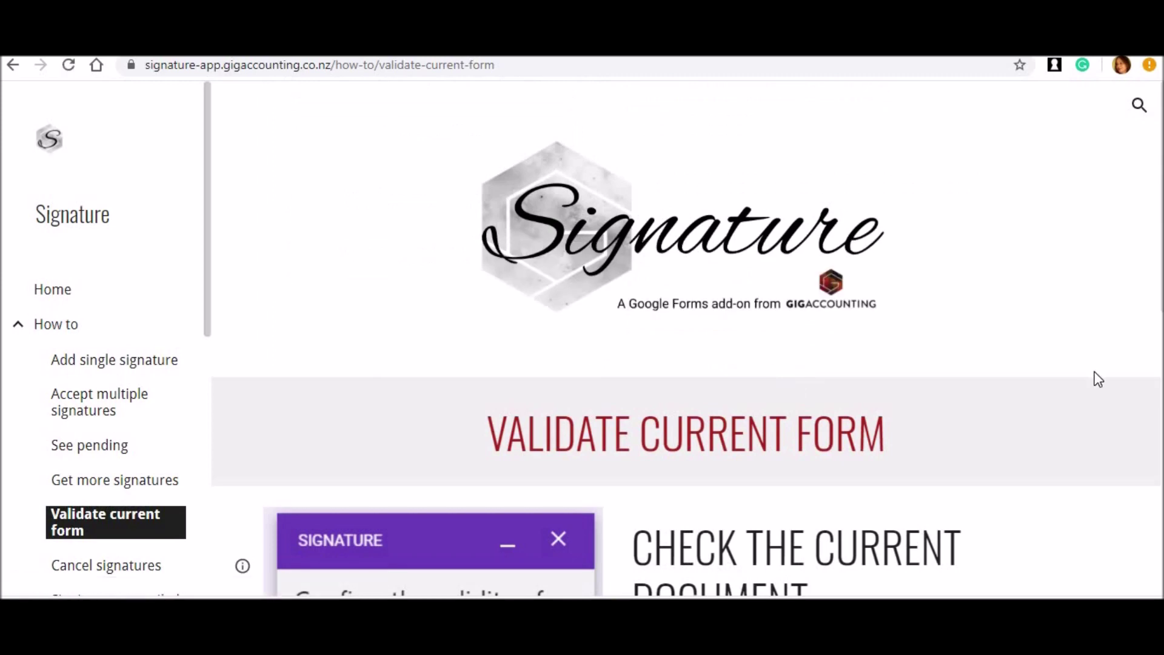
pyautogui.moveTo(1161, 242); pyautogui.dragTo(1156, 461)
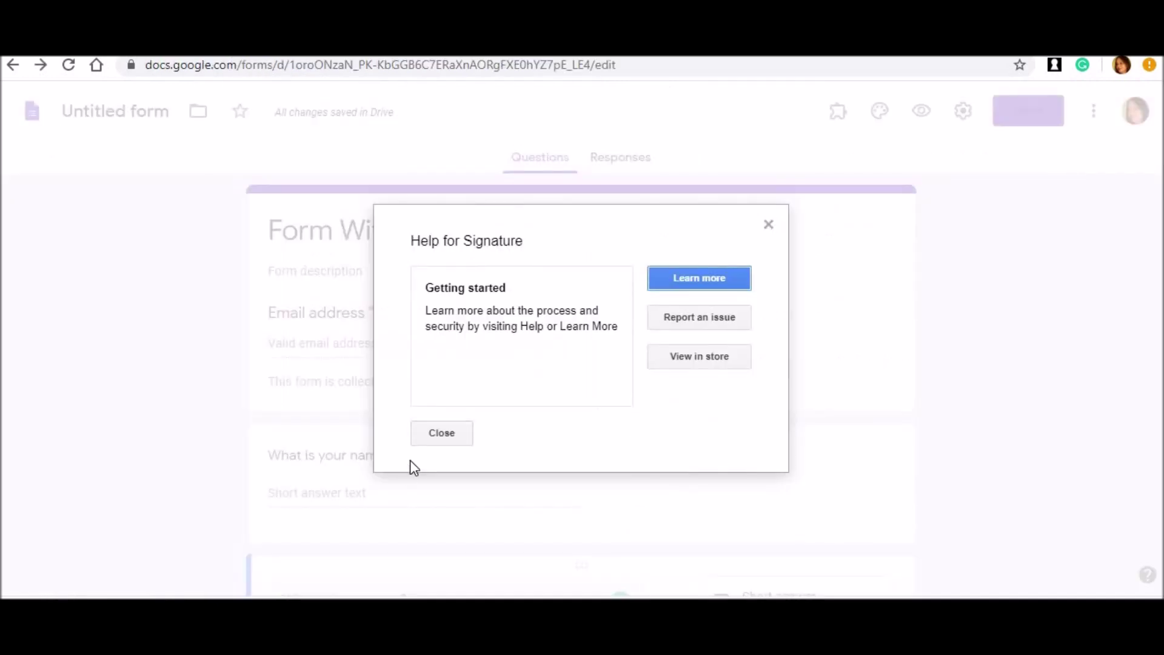
pyautogui.click(442, 434)
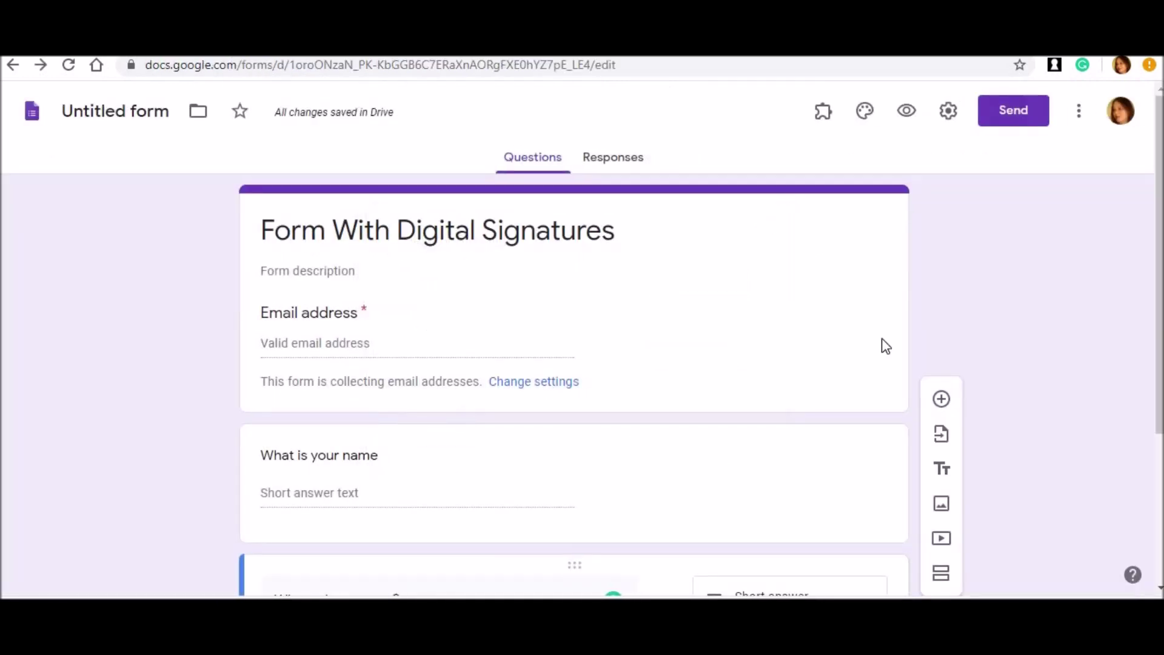
# Step: View the form's responses and check the available response options without choosing one
pyautogui.click(631, 163)
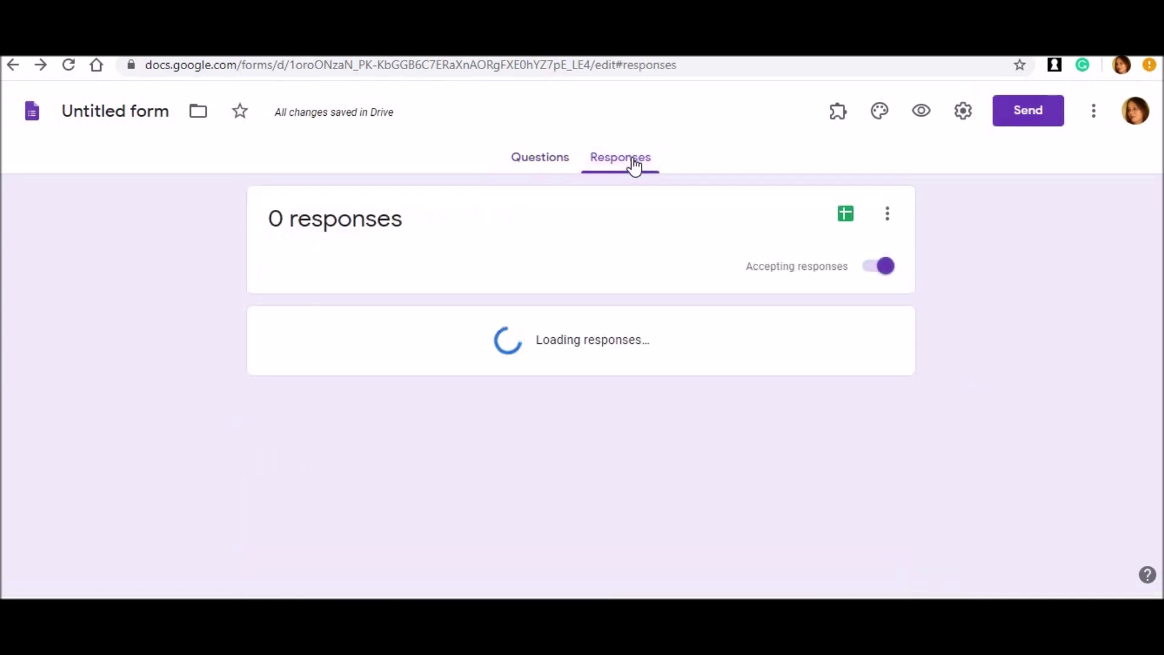
pyautogui.click(888, 215)
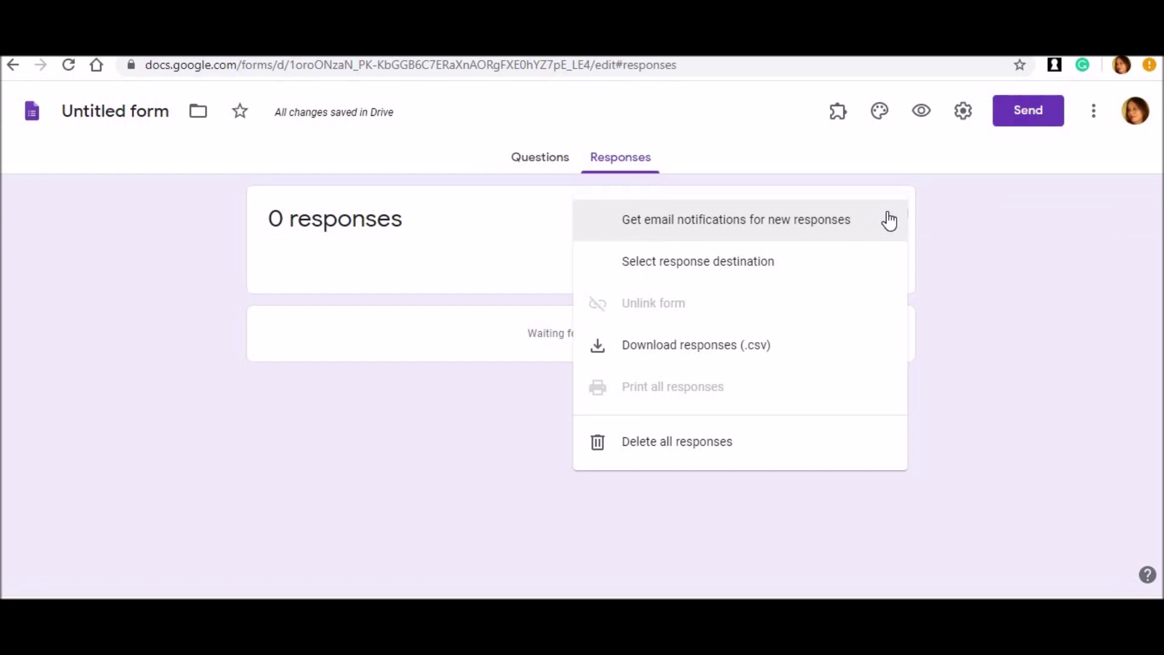
pyautogui.click(970, 251)
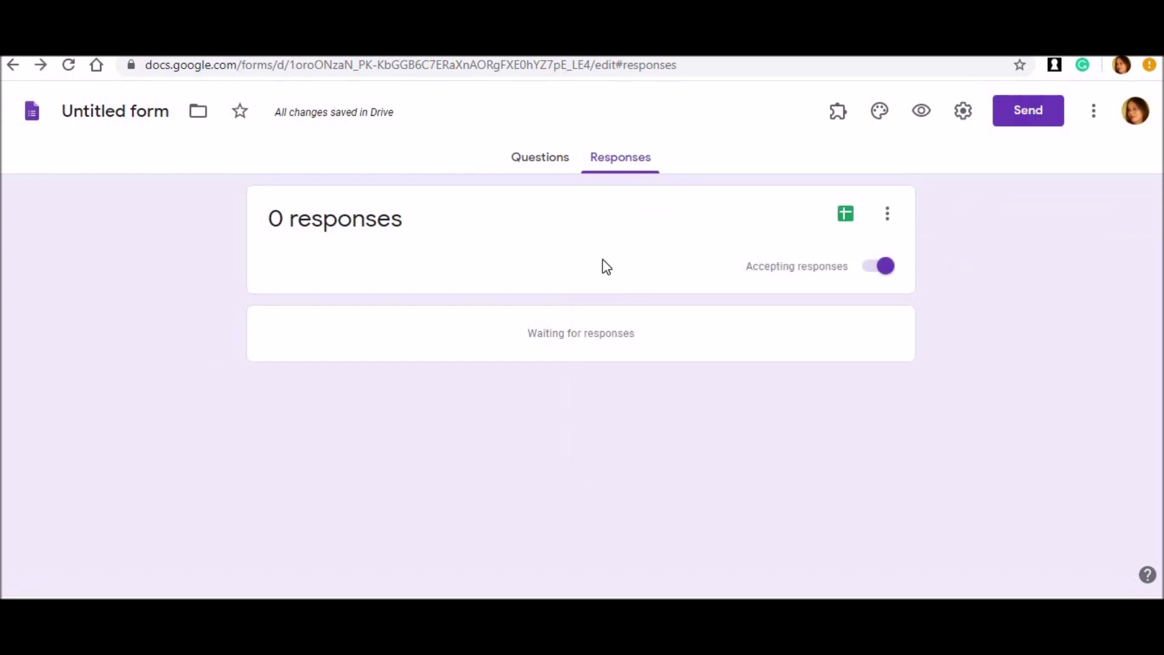
# Step: Return to the form's questions, check the email collection settings without changing them and look over the questions
pyautogui.click(553, 165)
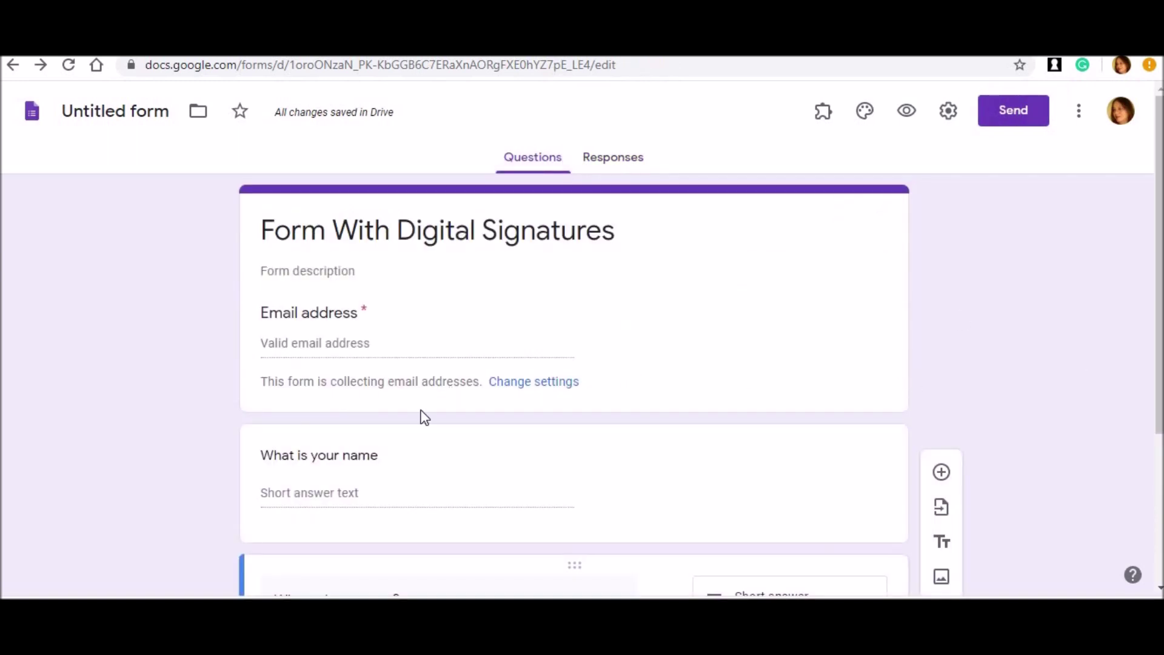
pyautogui.click(499, 385)
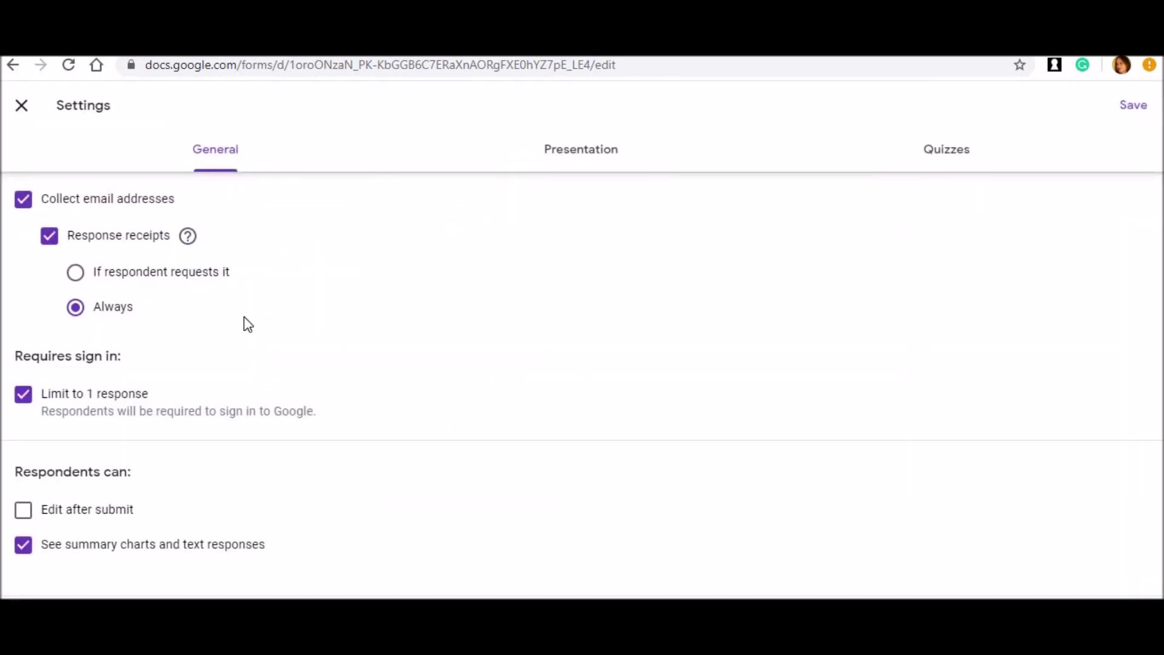
pyautogui.click(22, 107)
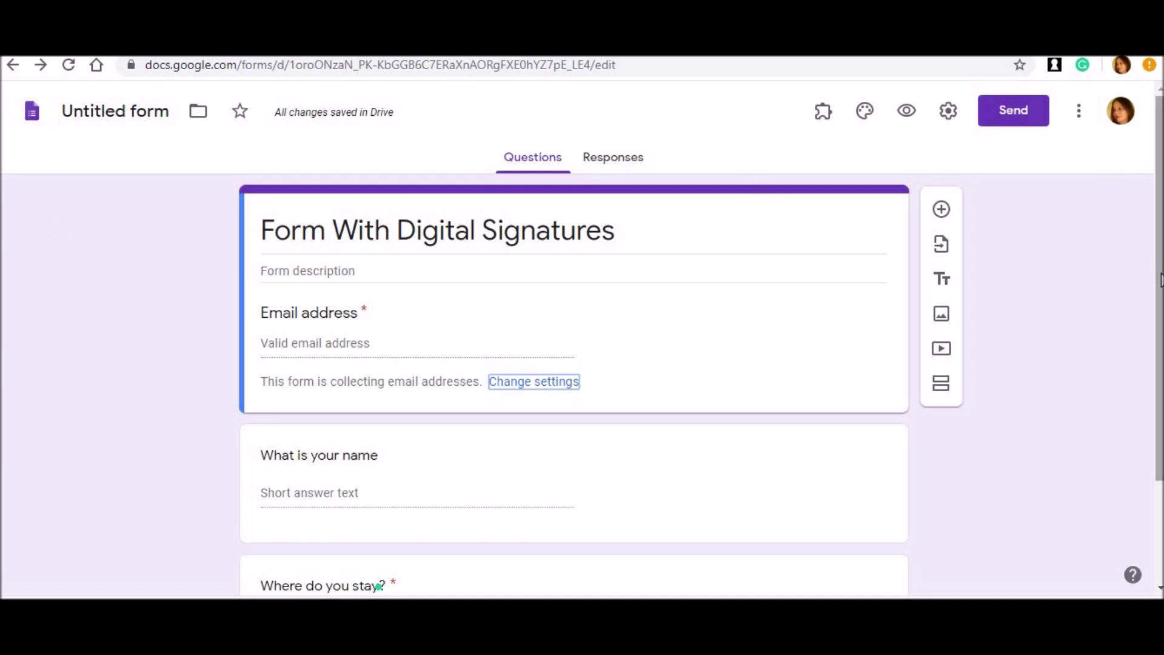
pyautogui.scroll(-3, 1161, 279)
pyautogui.scroll(3, 1161, 282)
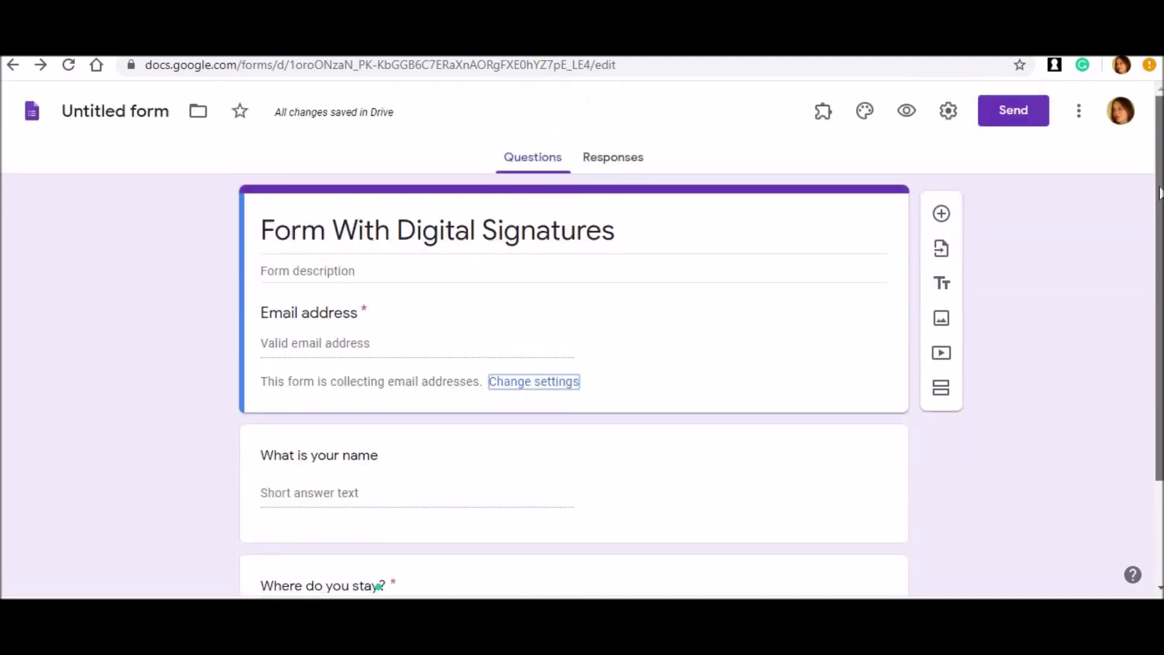
# Step: Send the form by email to the recipient's address with the form included in the email
pyautogui.click(1014, 113)
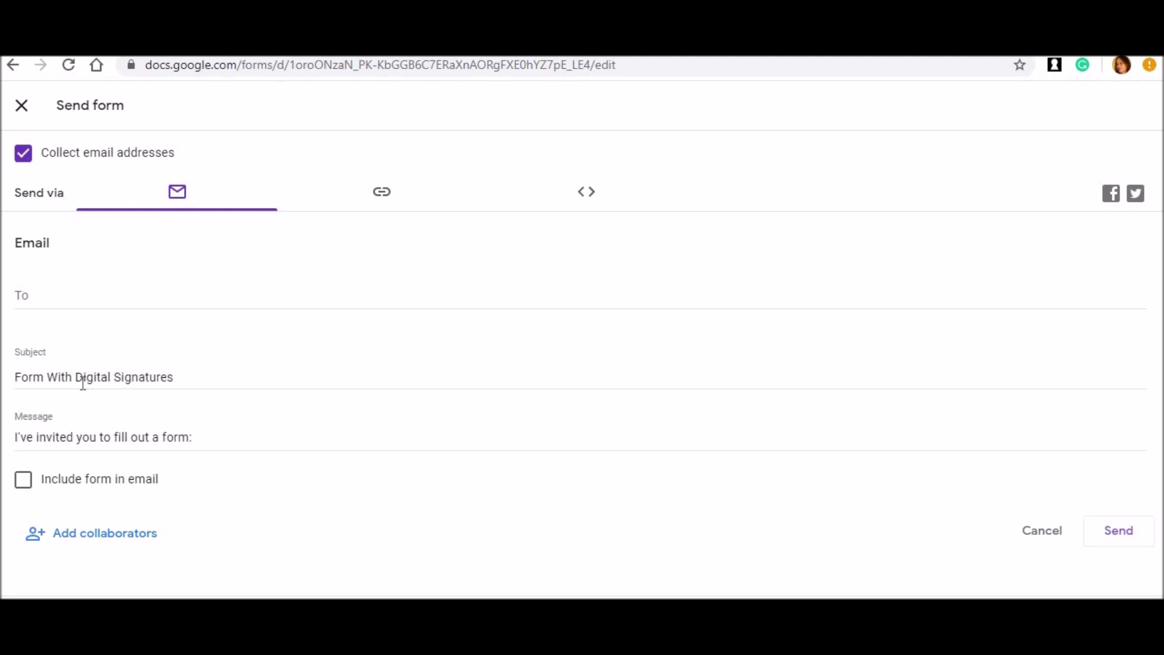
pyautogui.click(24, 481)
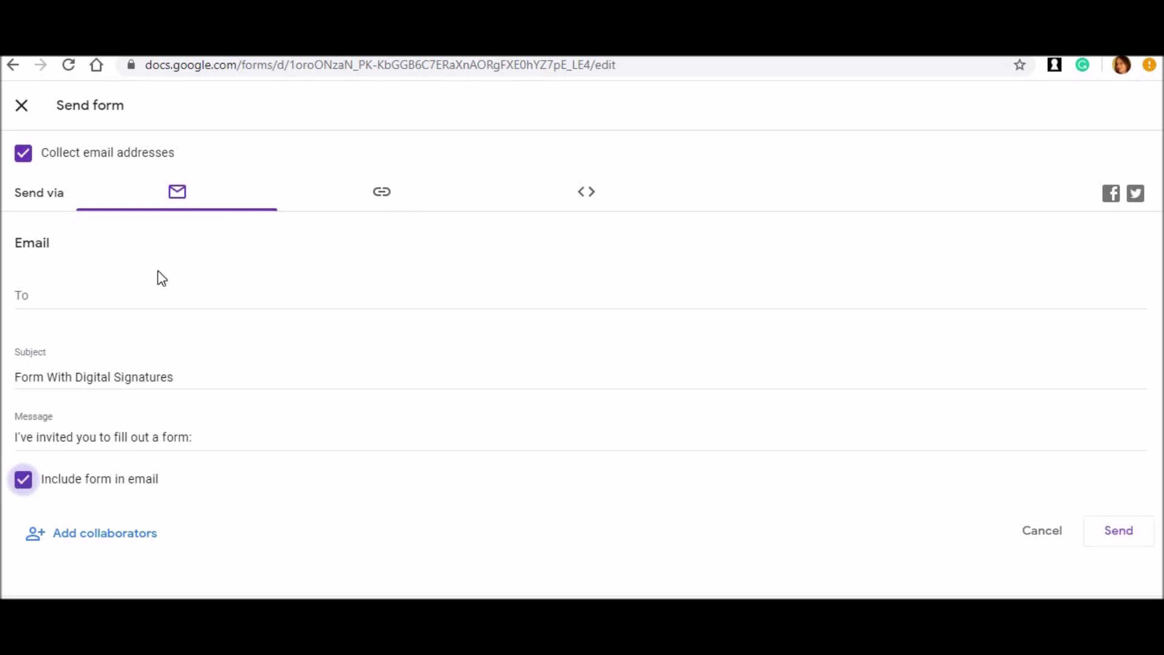
pyautogui.click(103, 293)
pyautogui.write('ramani')
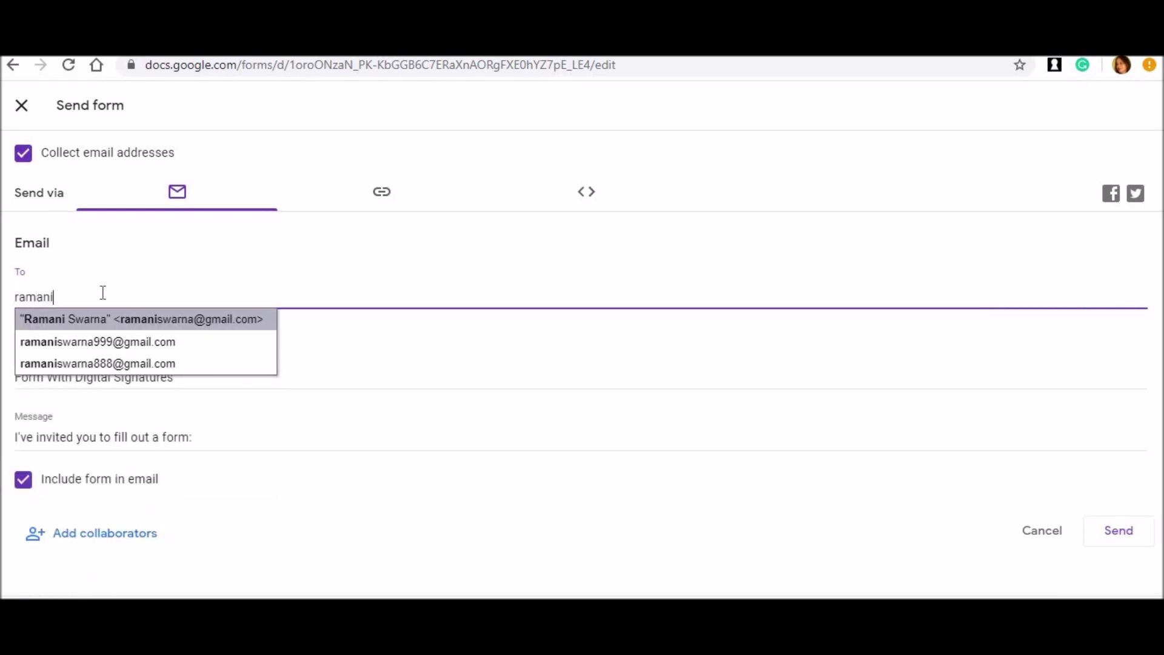
pyautogui.click(104, 320)
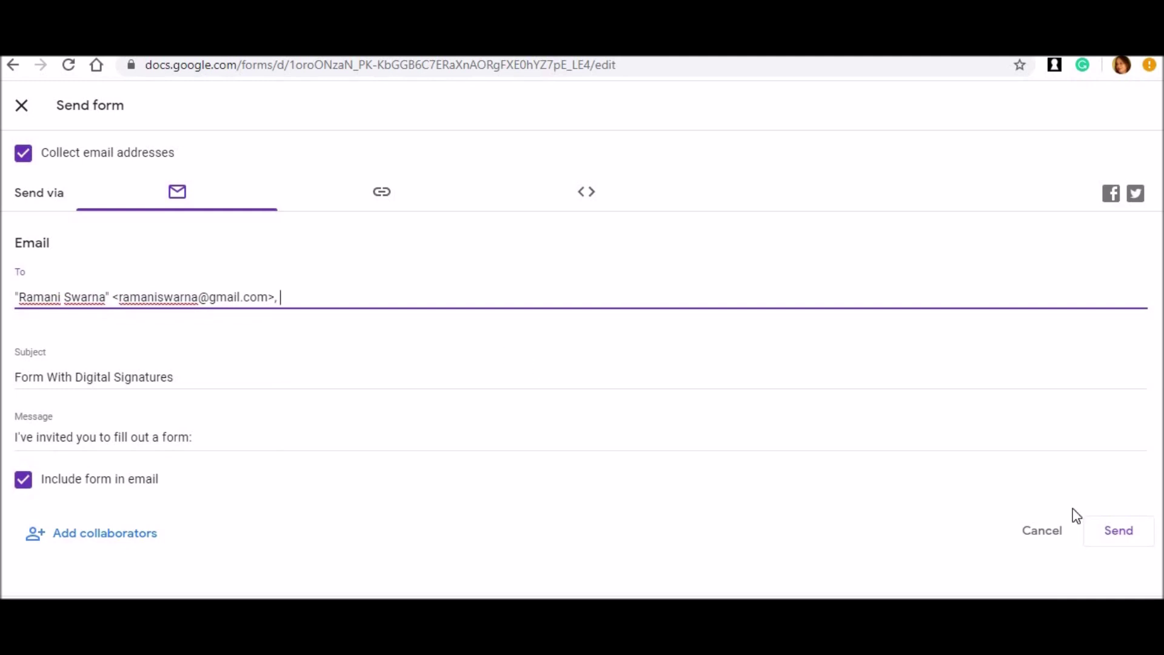
pyautogui.click(1108, 539)
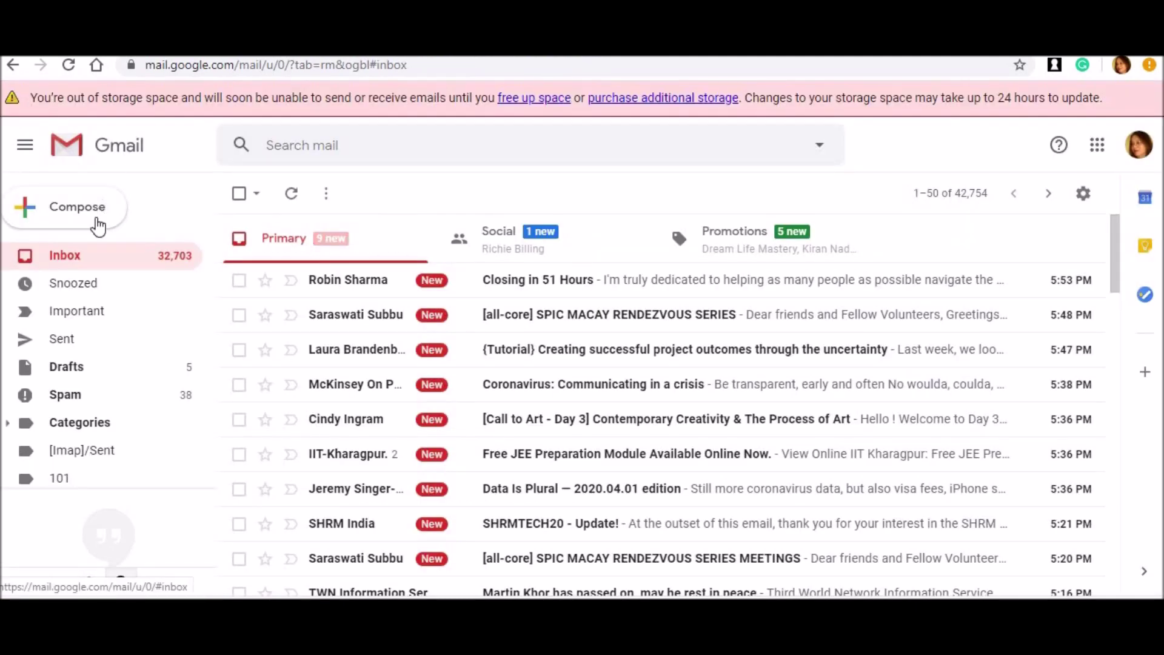
# Step: Switch to the Gmail inbox, open the "Form With Digital Signatures" email and review the form embedded in it
pyautogui.click(71, 259)
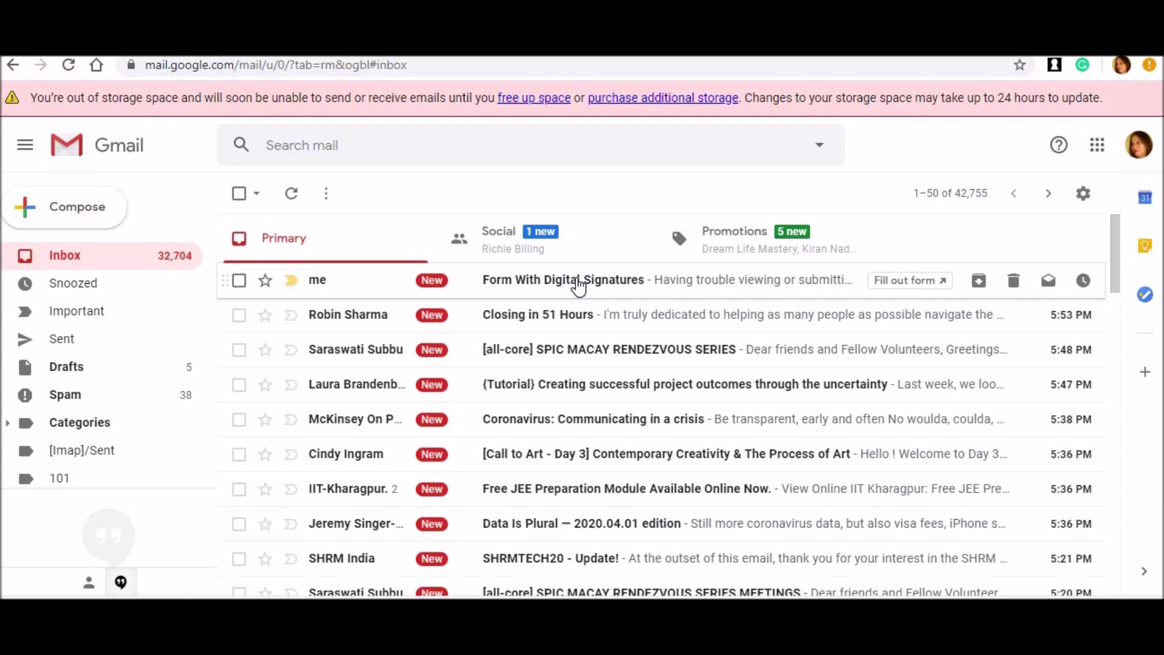
pyautogui.click(577, 282)
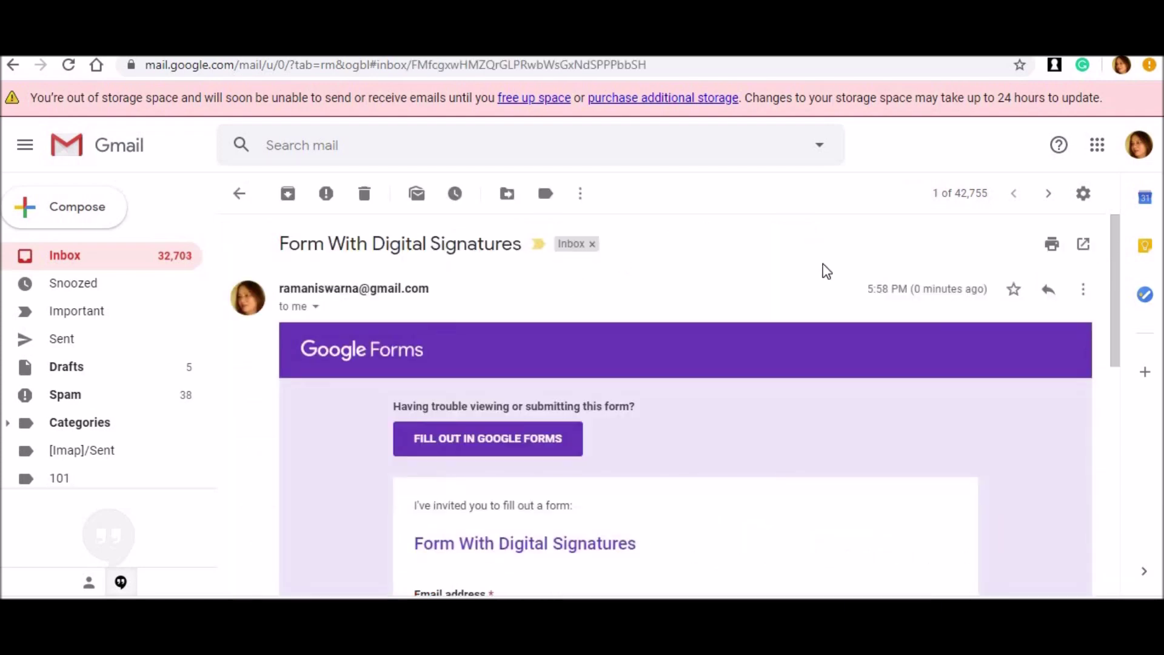
pyautogui.scroll(-1, 1122, 316)
pyautogui.scroll(-6, 1122, 315)
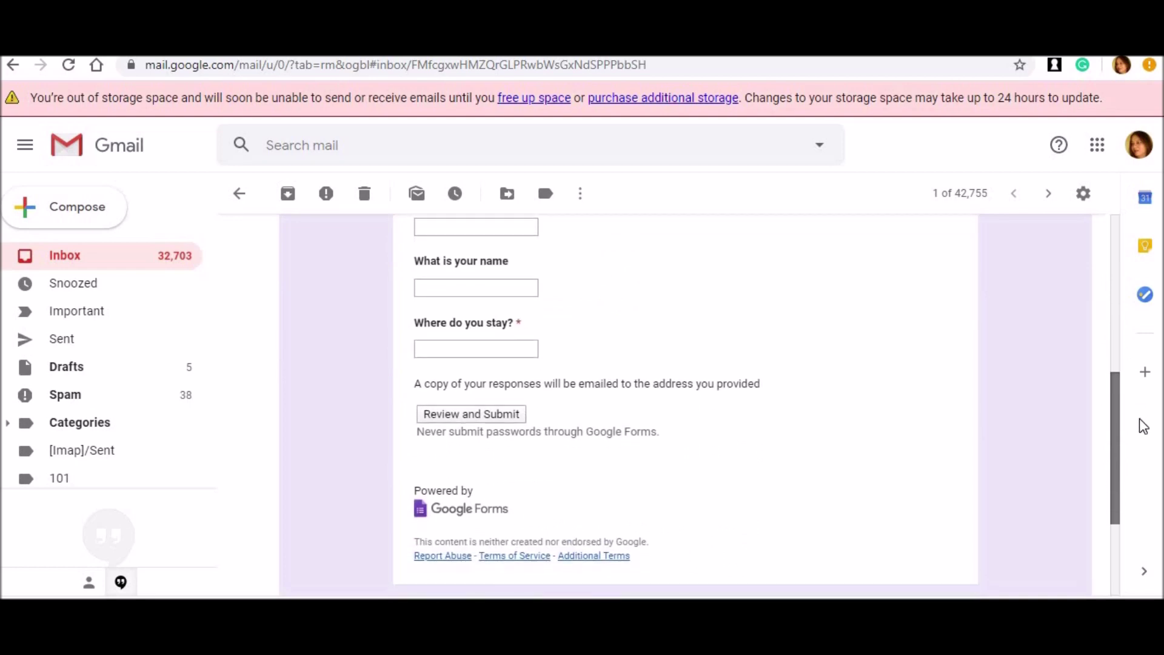
pyautogui.scroll(4, 1132, 330)
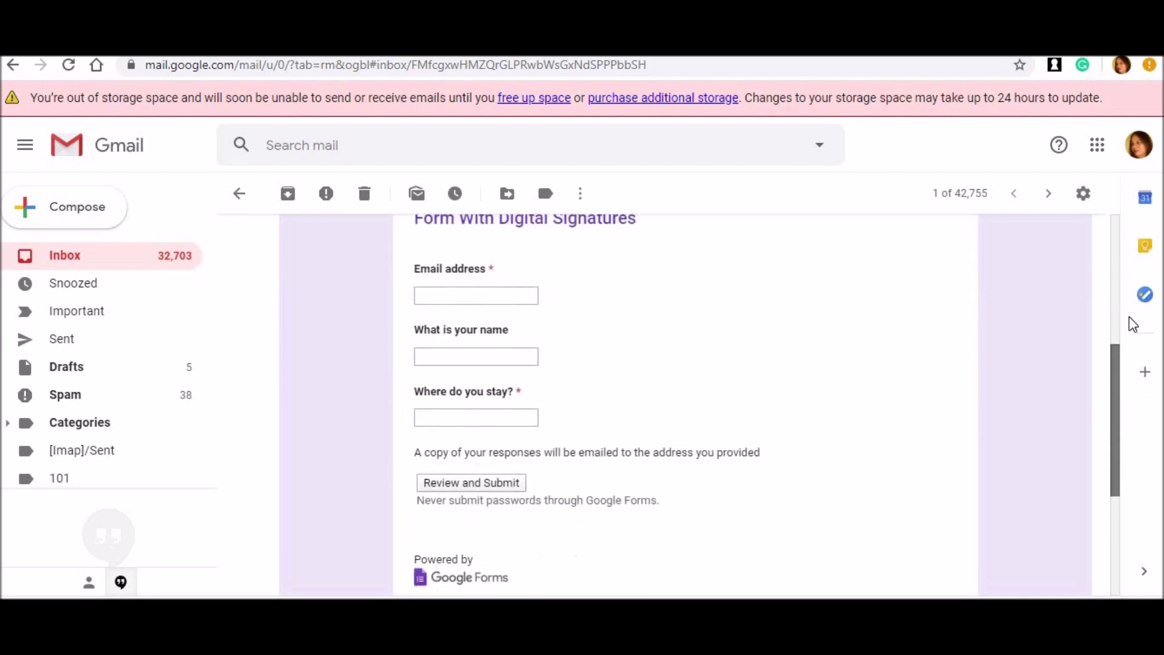
pyautogui.scroll(-3, 1127, 315)
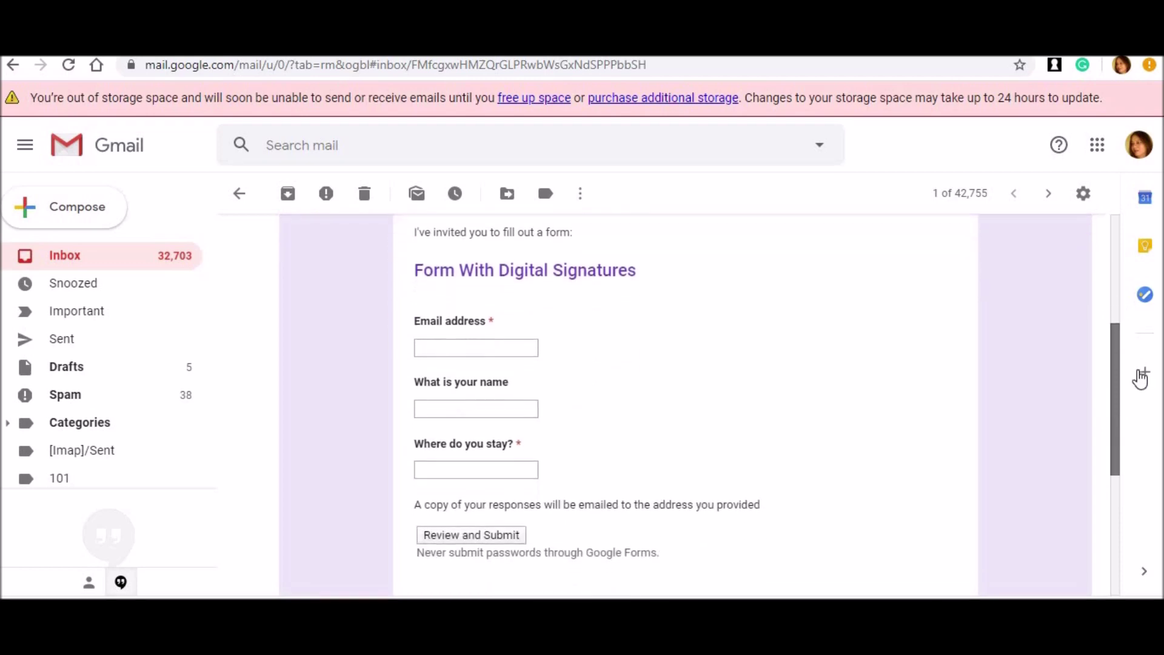
# Step: Fill in the emailed form with the respondent's email address and name, and answer "Where do you stay?" with Delhi
pyautogui.click(523, 347)
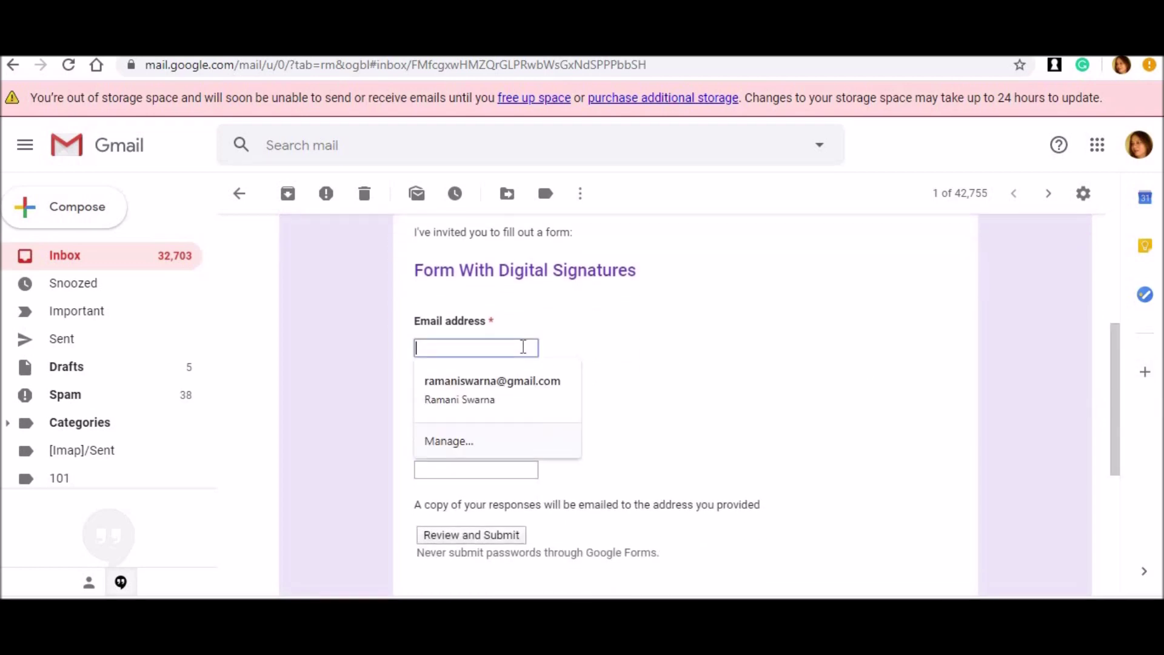
pyautogui.click(516, 383)
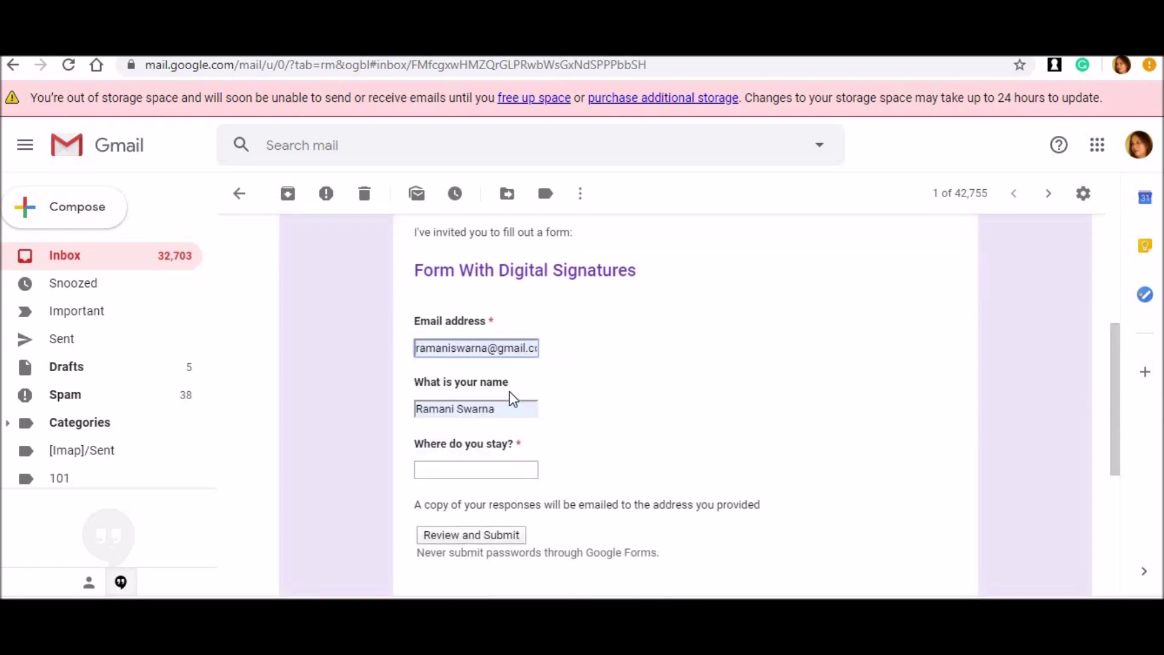
pyautogui.click(499, 470)
pyautogui.write('Delhi')
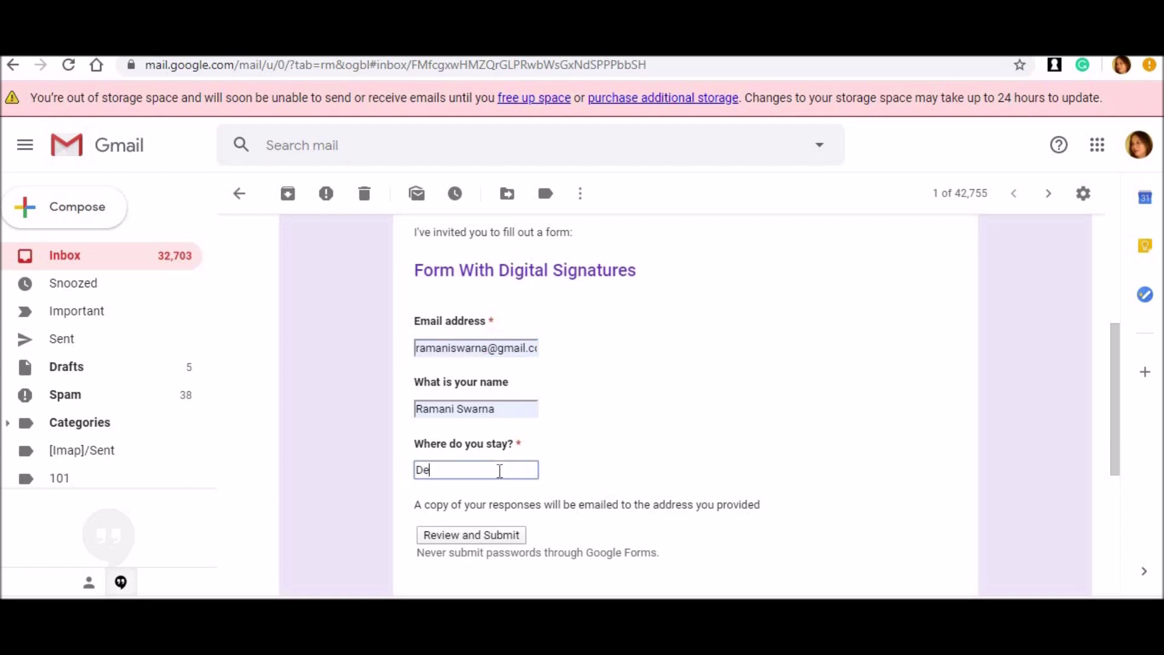
# Step: Review and submit the form response, agreeing to send the information to an external page
pyautogui.click(493, 539)
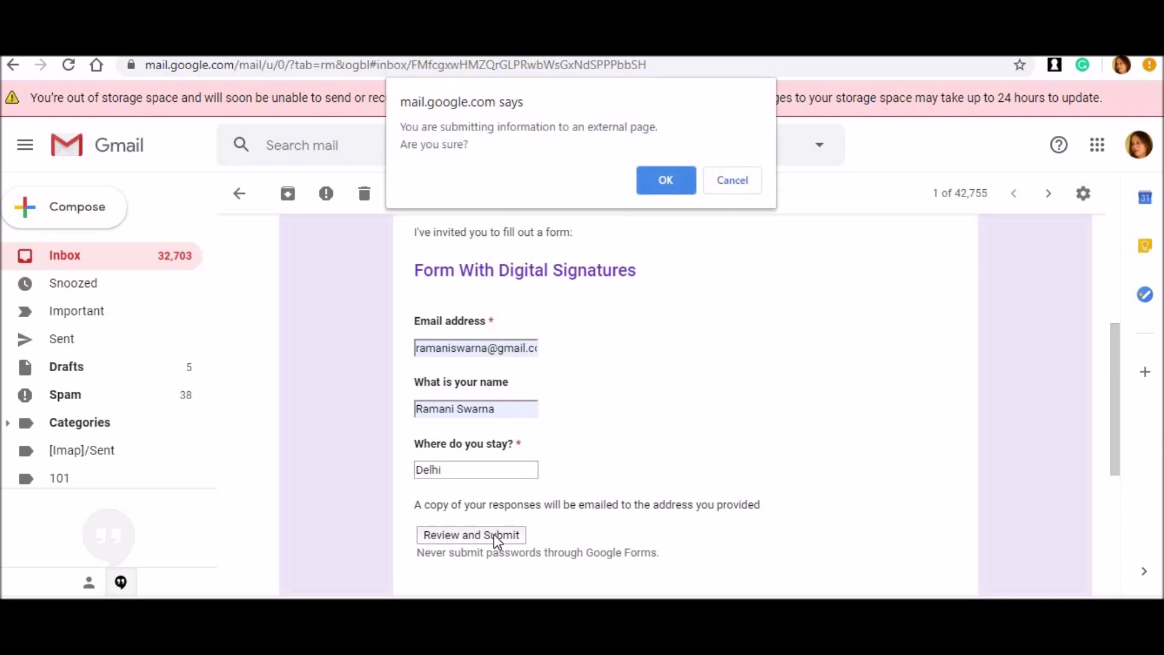
pyautogui.click(665, 181)
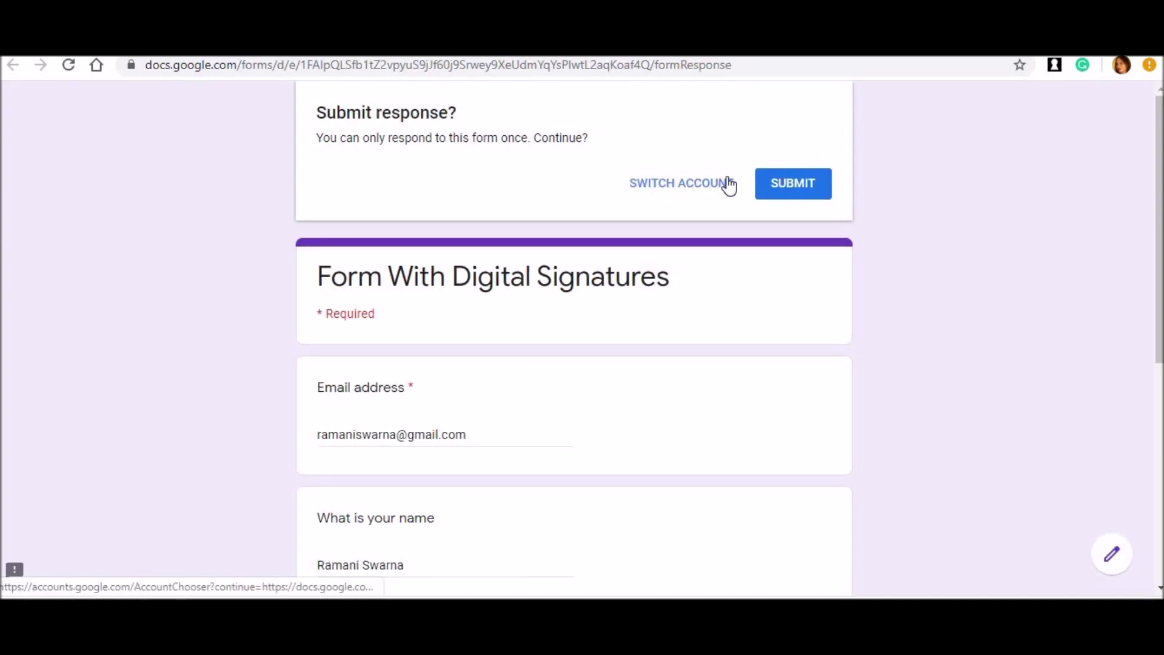
pyautogui.click(782, 190)
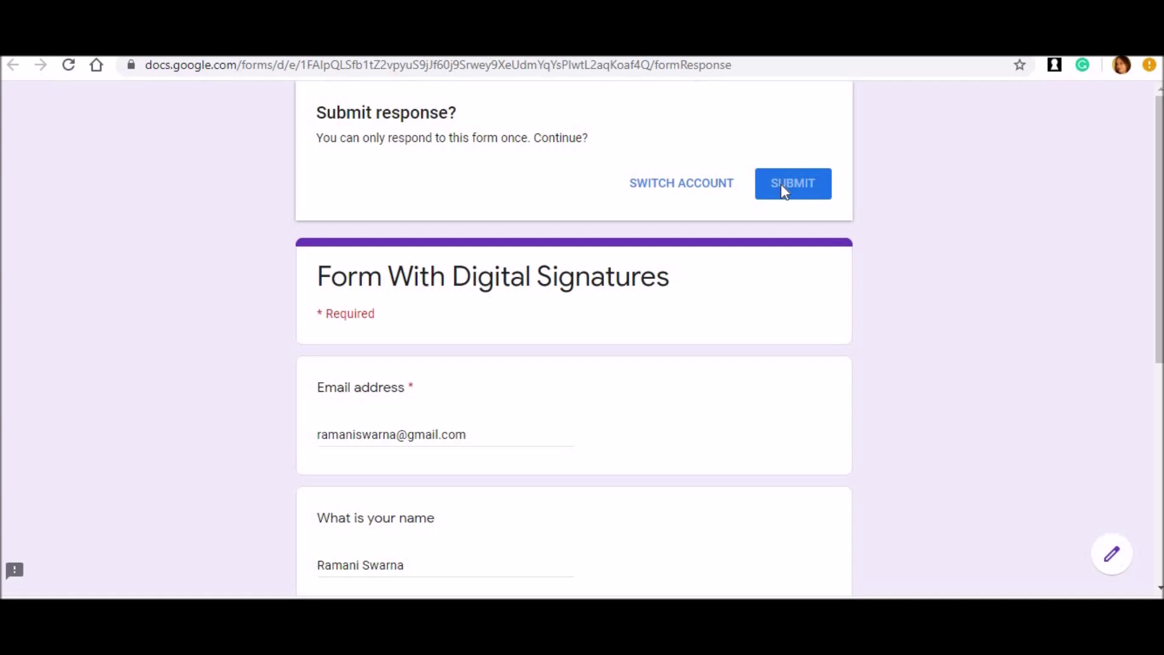